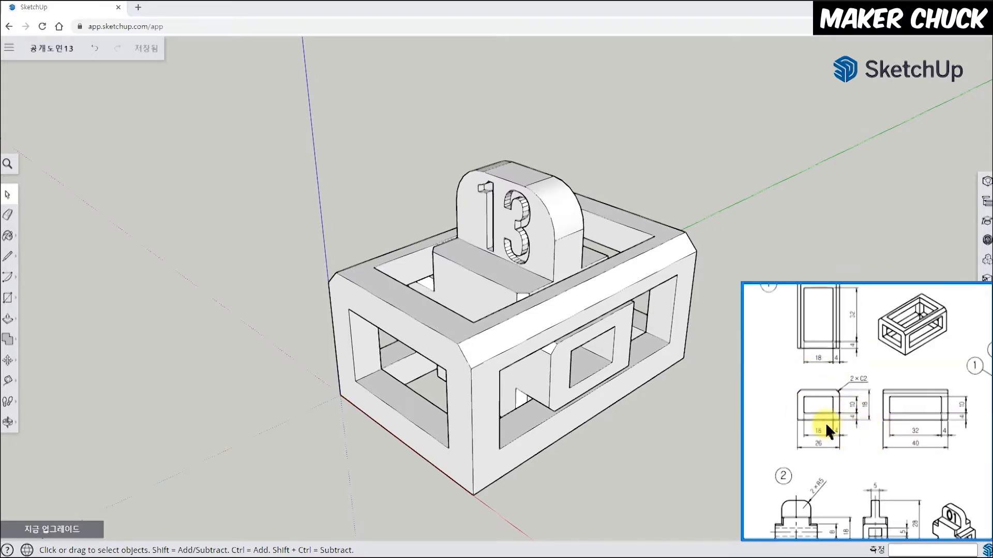
Examine the finished number 13 model from several sides together with the dimensions of parts 1 and 2 in its drawing.
left_click_drag(845, 373, 845, 426)
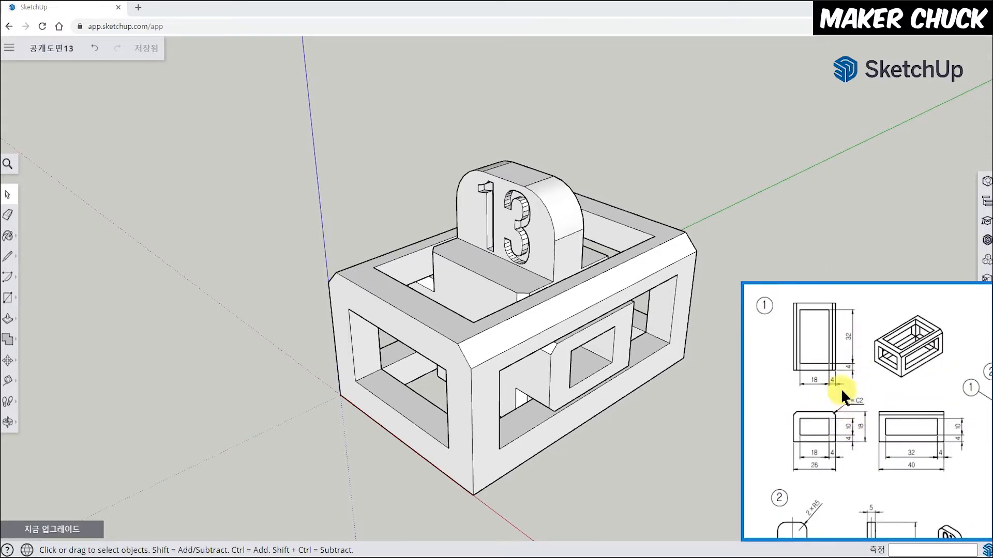
mouse_move(351, 295)
middle_mouse_down()
mouse_move(539, 381)
mouse_move(616, 370)
mouse_move(572, 361)
middle_mouse_up()
left_click_drag(843, 470, 845, 407)
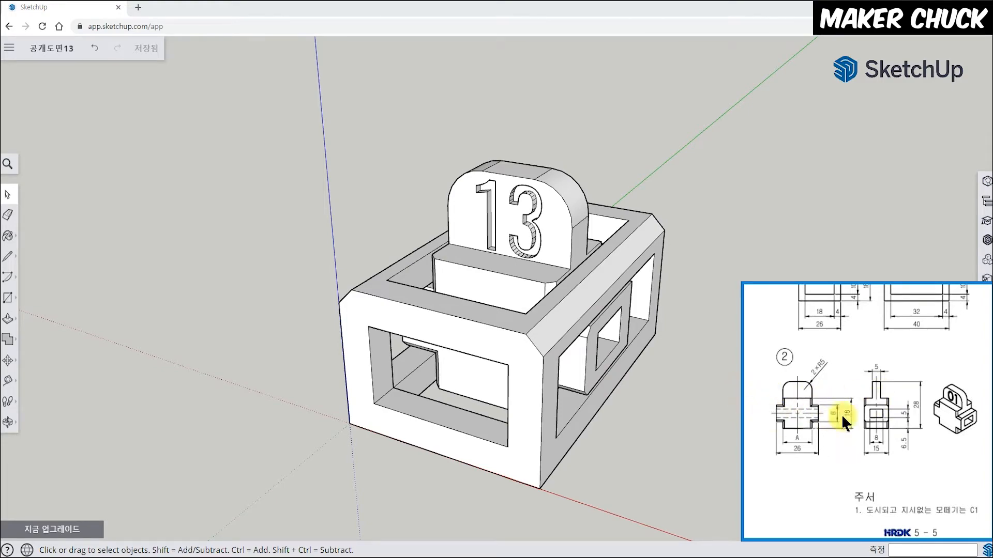
middle_click_drag(612, 294, 554, 330)
scroll(555, 328, "up", 2)
mouse_move(407, 301)
middle_mouse_down()
mouse_move(457, 326)
mouse_move(573, 326)
middle_mouse_up()
scroll(573, 327, "down", 2)
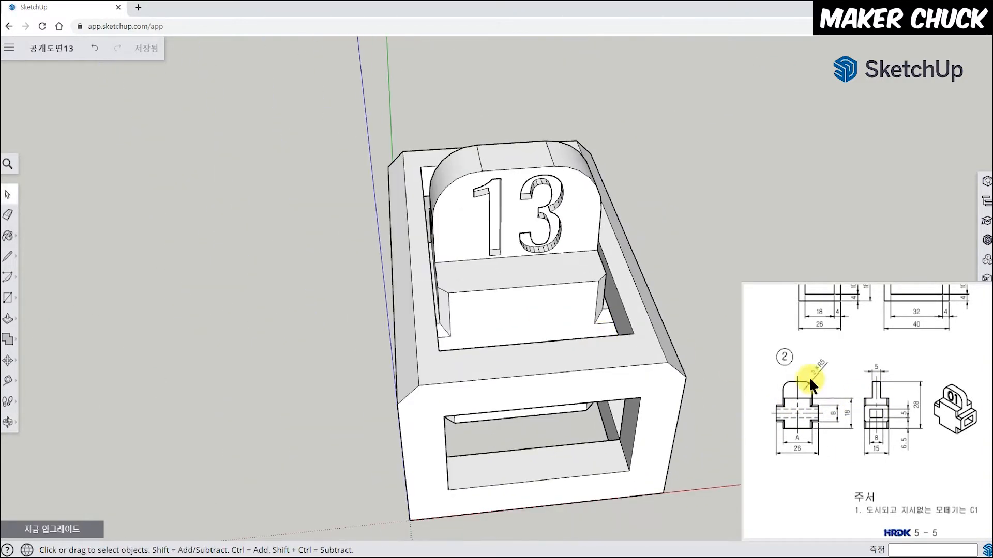
left_click(832, 409)
scroll(832, 410, "down", 7)
scroll(831, 411, "up", 2)
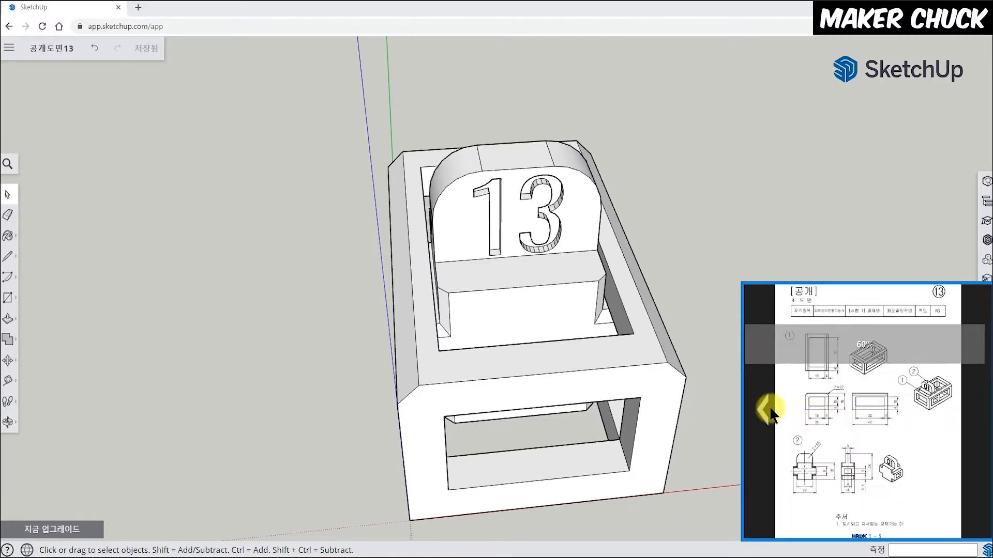
Compare public drawings 12 and 11 with drawing 13, and review the box dimensions against the finished model.
left_click(767, 410)
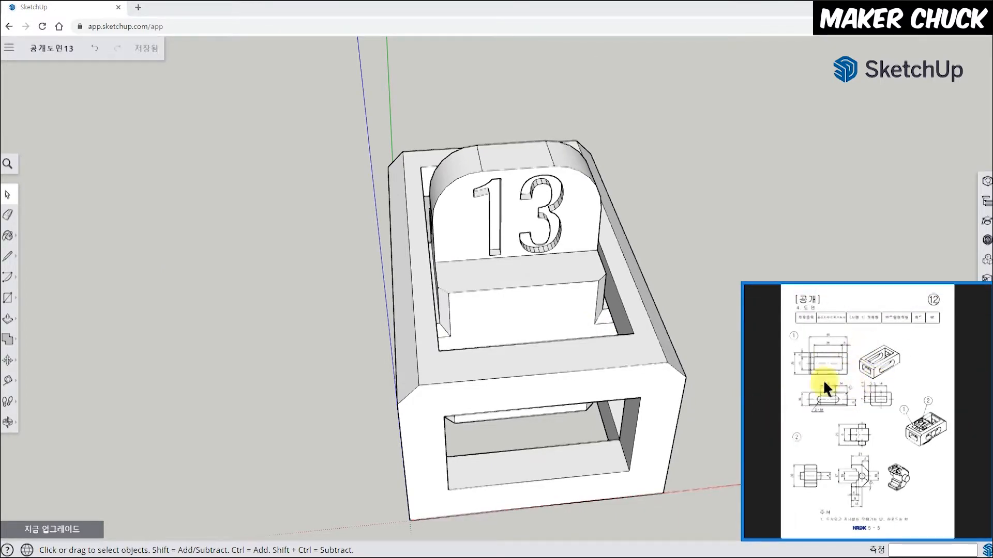
left_click(761, 421)
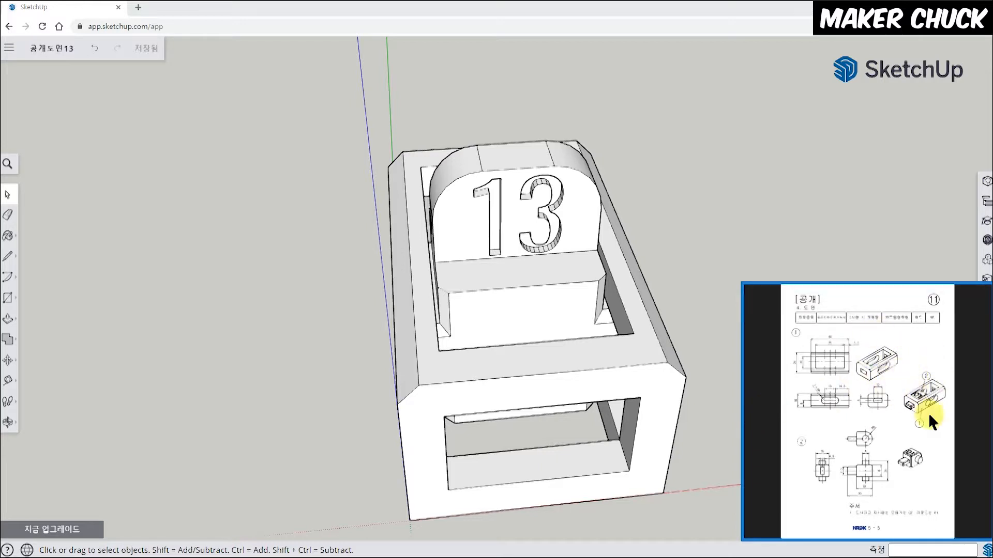
left_click(972, 414)
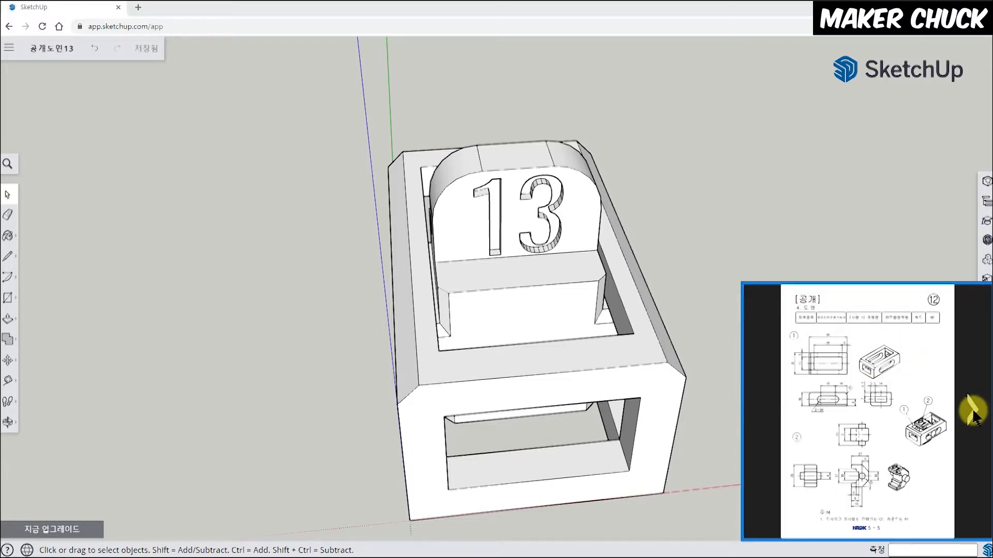
left_click(972, 413)
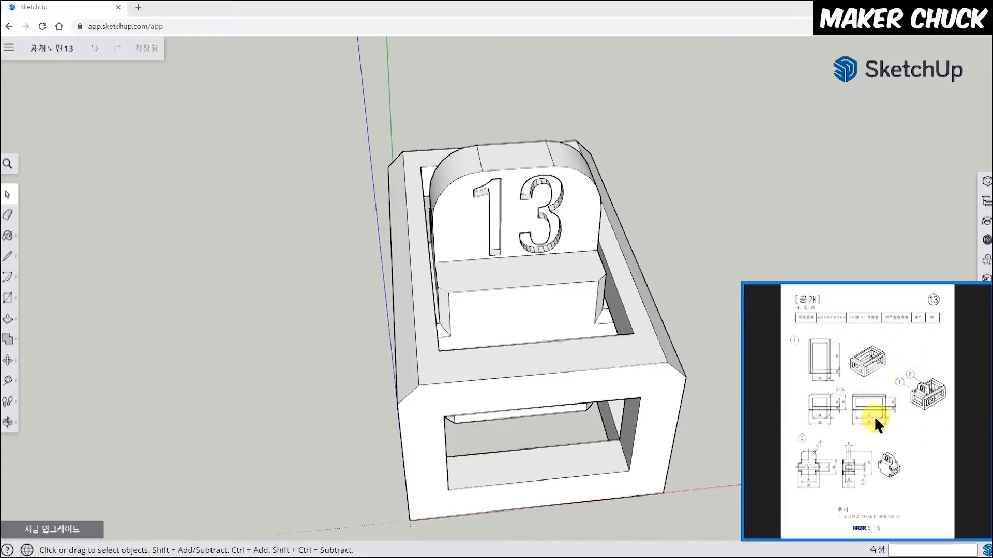
mouse_move(700, 332)
middle_mouse_down()
mouse_move(483, 332)
mouse_move(471, 316)
mouse_move(603, 388)
middle_mouse_up()
scroll(887, 389, "up", 4)
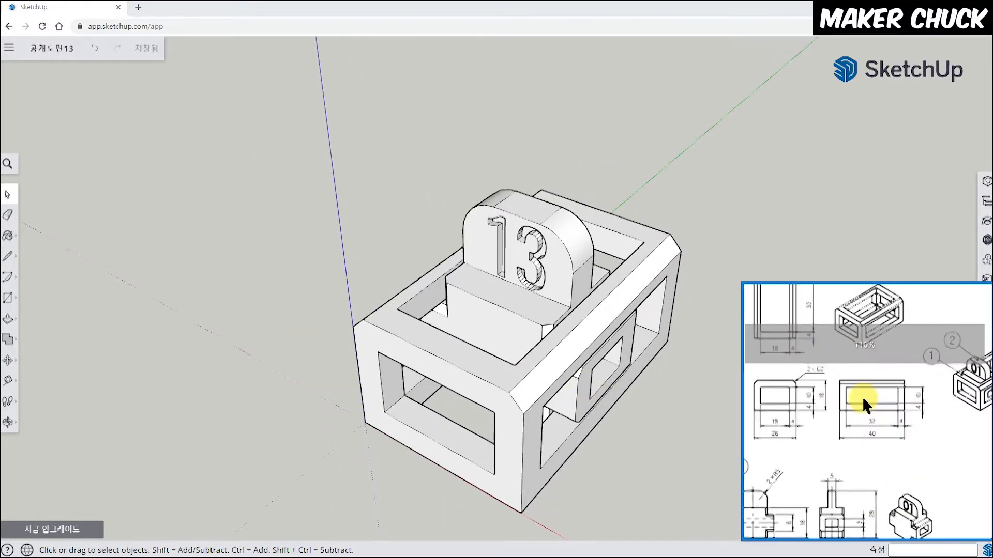
left_click_drag(863, 398, 896, 423)
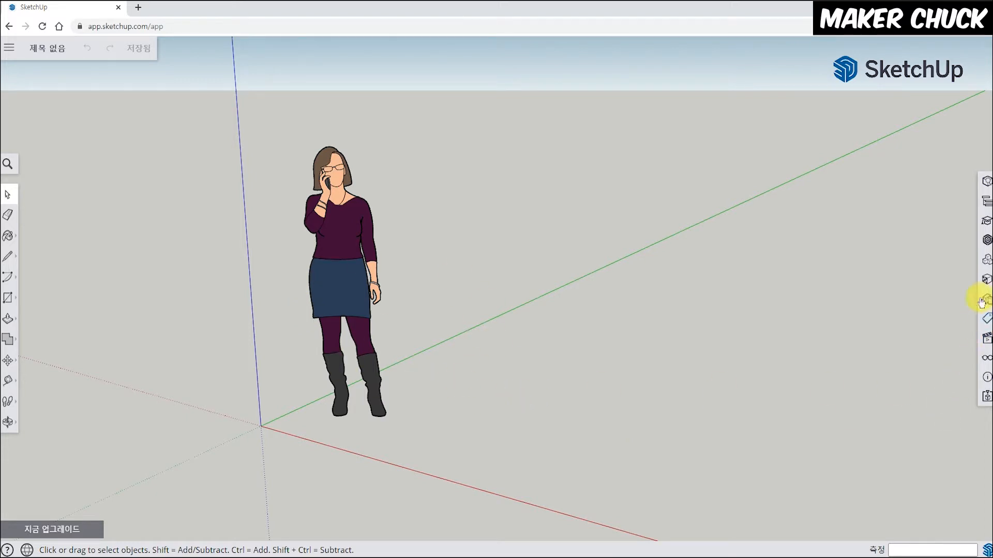
Set the model's length precision to six decimal places (0.000000) in millimetres and turn off length snapping.
left_click(986, 378)
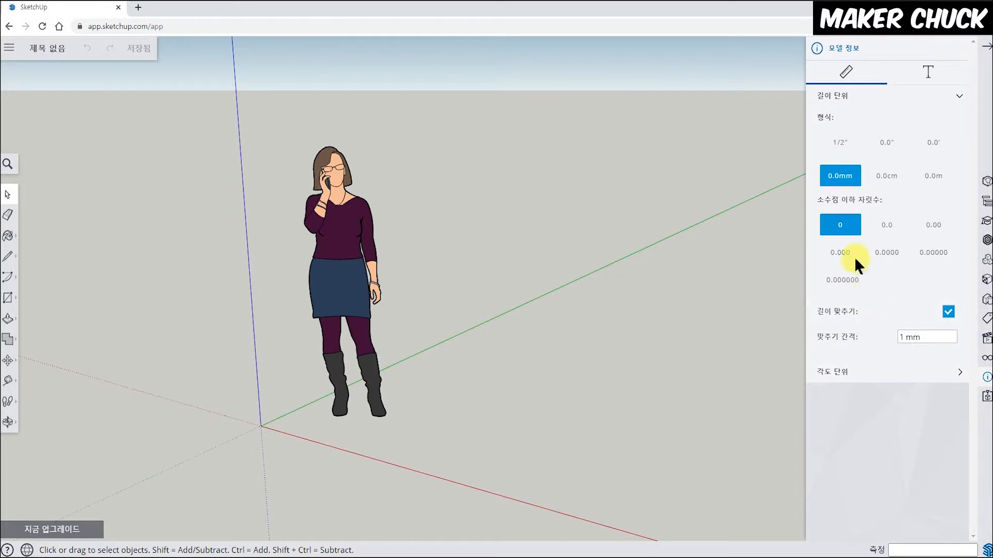
left_click(848, 284)
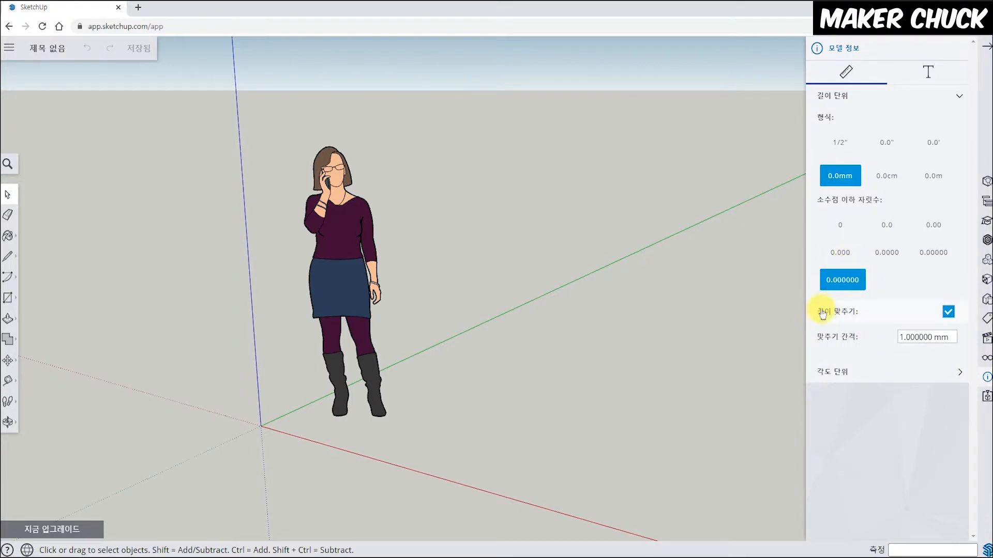
left_click(948, 311)
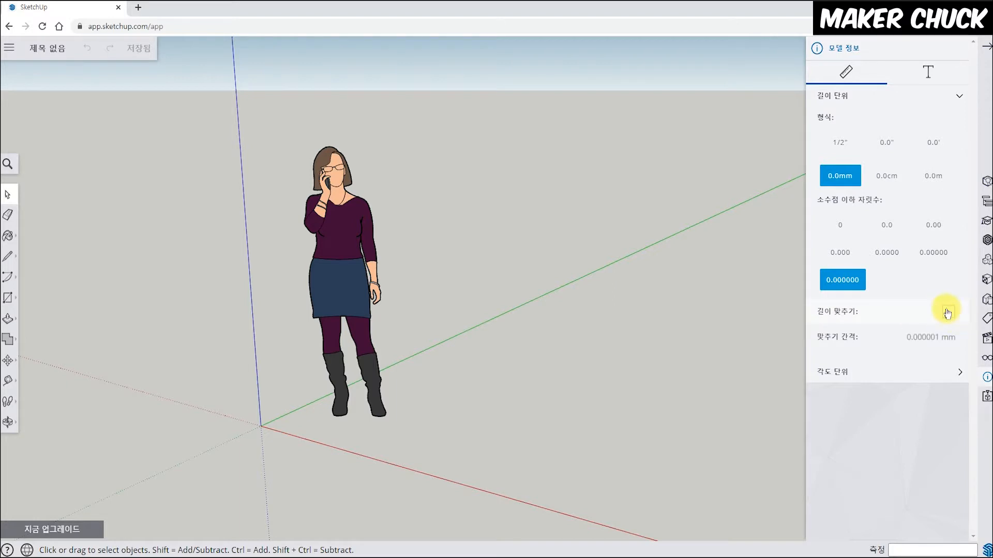
left_click(987, 52)
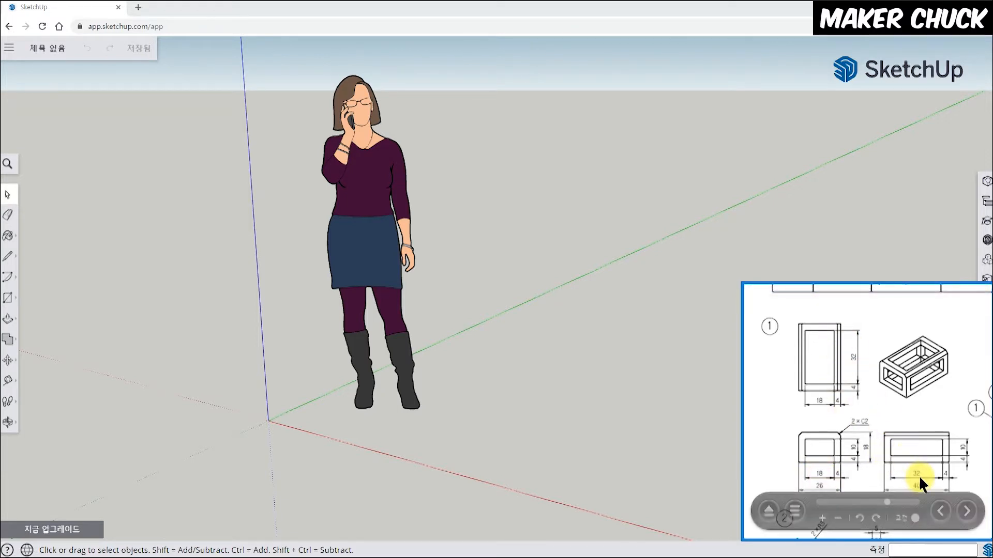
Draw a 26 × 40 mm rectangle on the ground plane, starting at the origin.
mouse_move(481, 406)
middle_mouse_down()
mouse_move(447, 388)
mouse_move(417, 417)
middle_mouse_up()
scroll(315, 416, "up", 2)
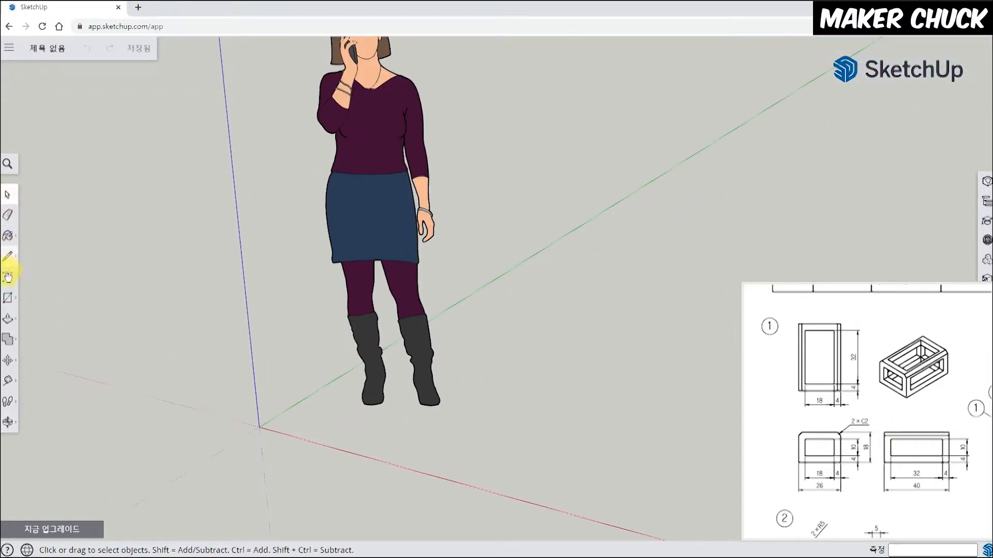
left_click(8, 299)
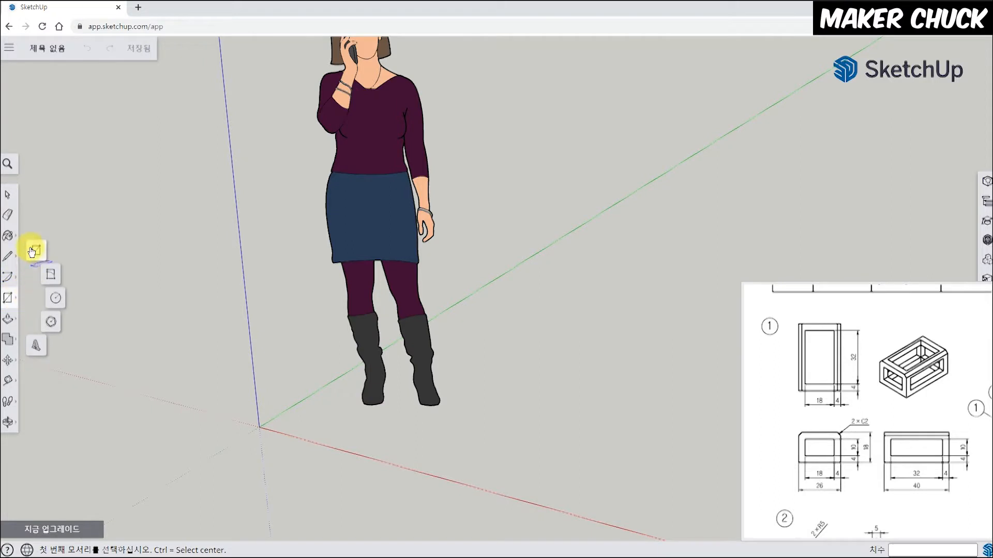
left_click(32, 251)
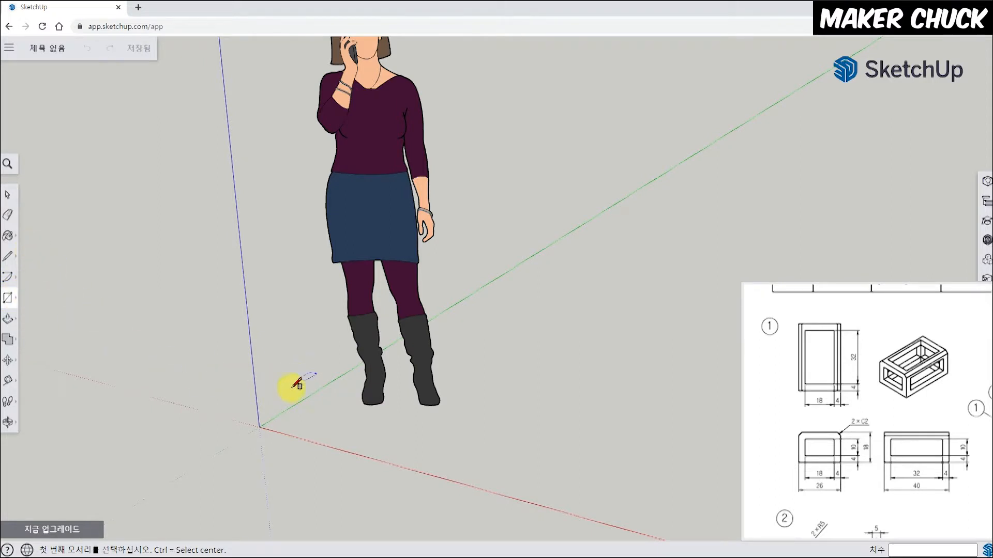
left_click(259, 427)
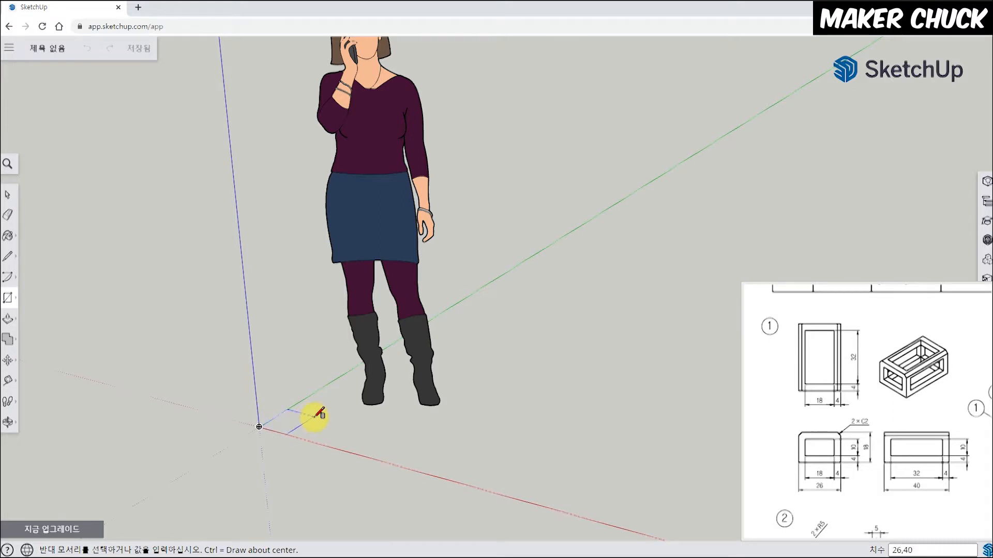
type("26,40")
key("Return")
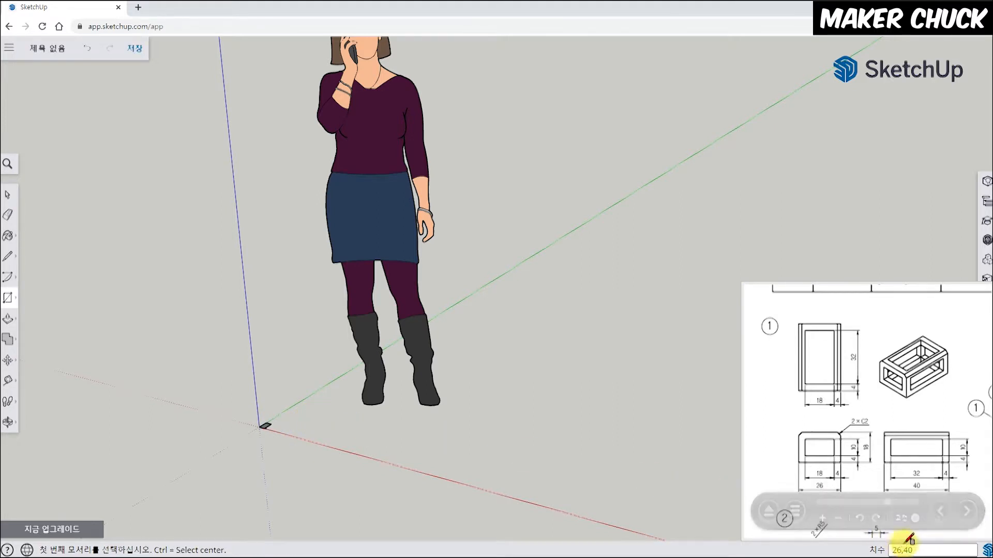
Delete the default human figure from the model.
scroll(261, 422, "up", 4)
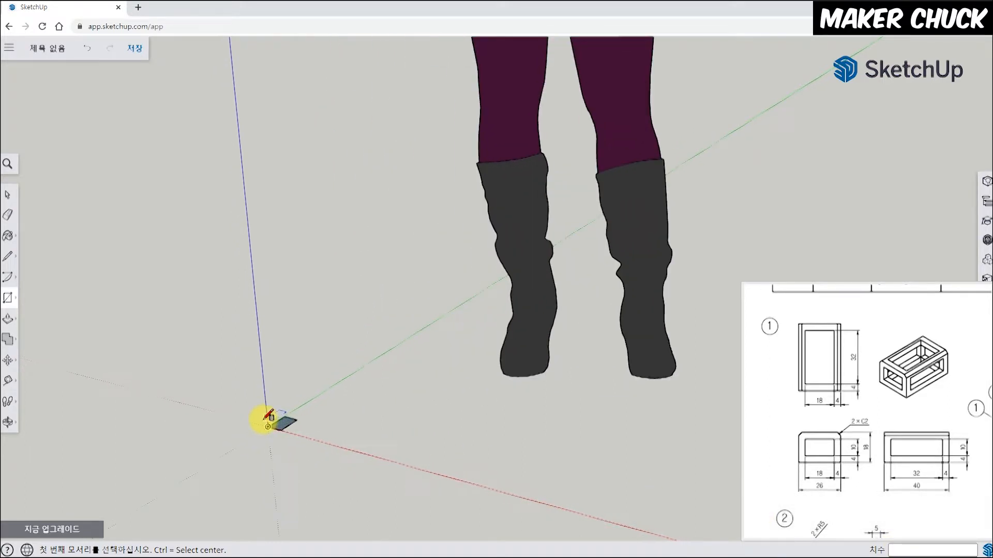
scroll(268, 426, "up", 5)
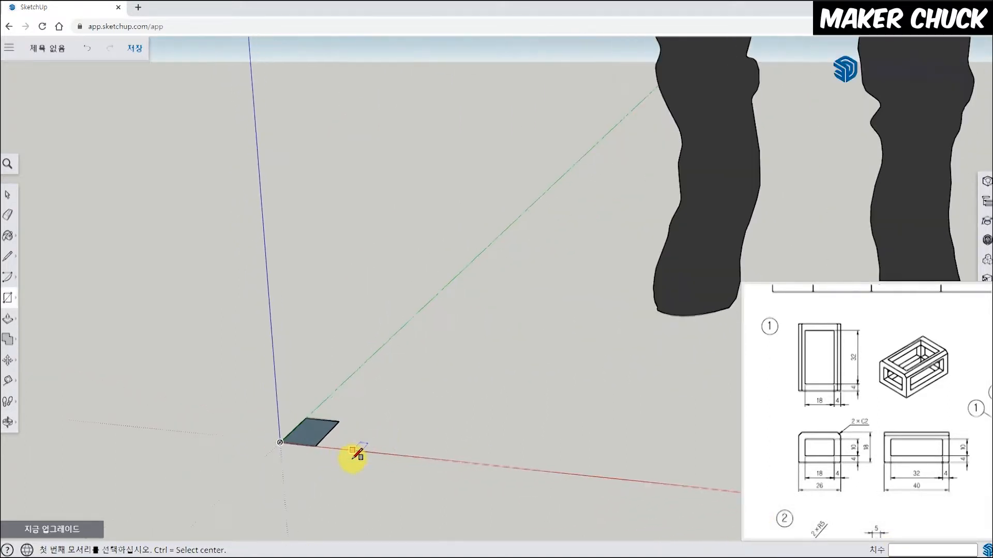
left_click(6, 197)
left_click(682, 282)
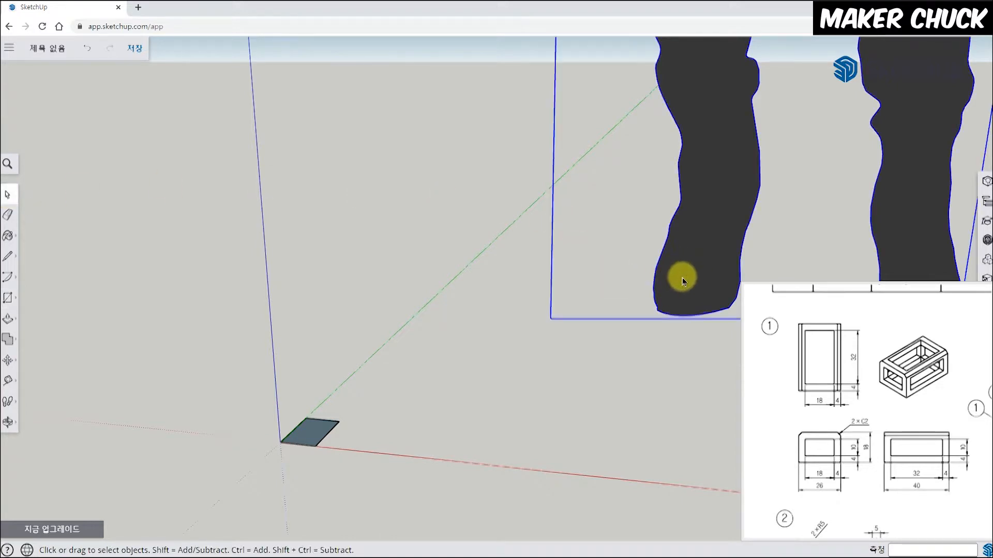
key("Delete")
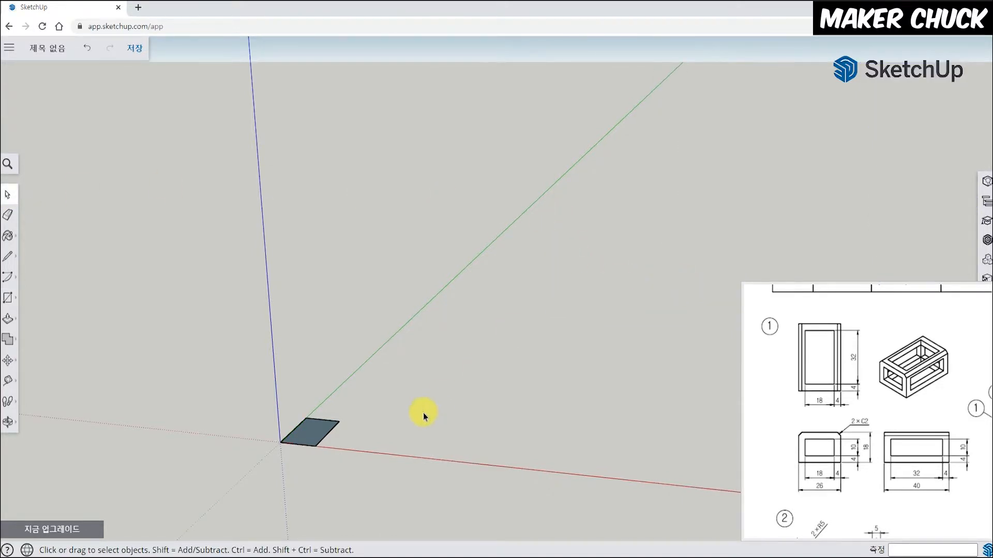
Offset the rectangle's outline 4 mm inward to form the inner opening's outline.
scroll(332, 455, "up", 5)
scroll(297, 423, "up", 5)
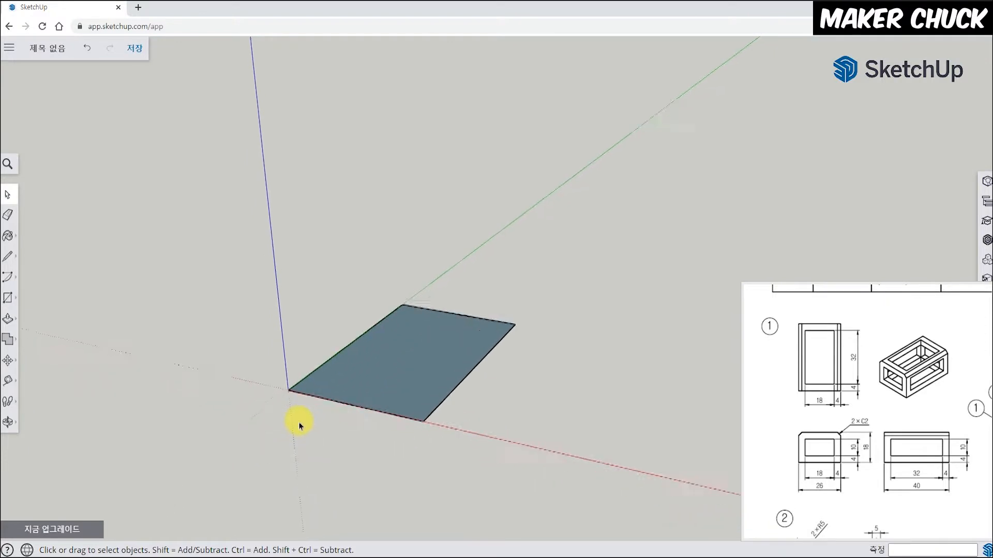
middle_click_drag(358, 377, 401, 463)
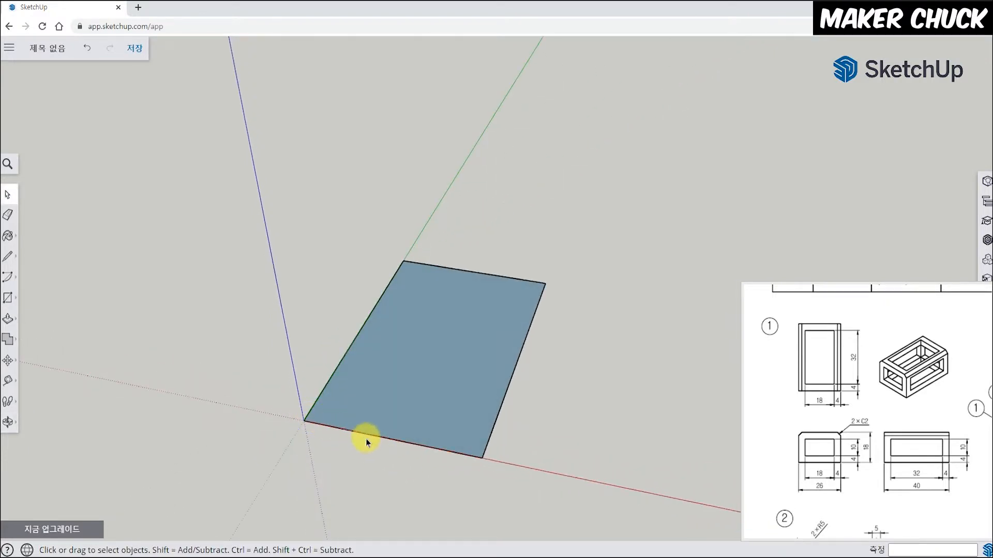
middle_click_drag(517, 392, 472, 462)
scroll(472, 462, "up", 2)
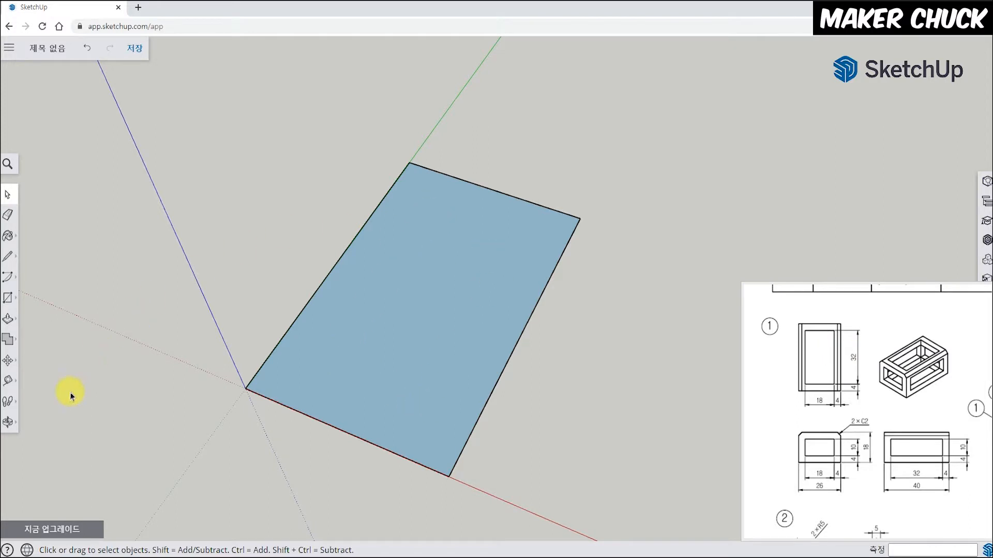
middle_click_drag(187, 386, 171, 371)
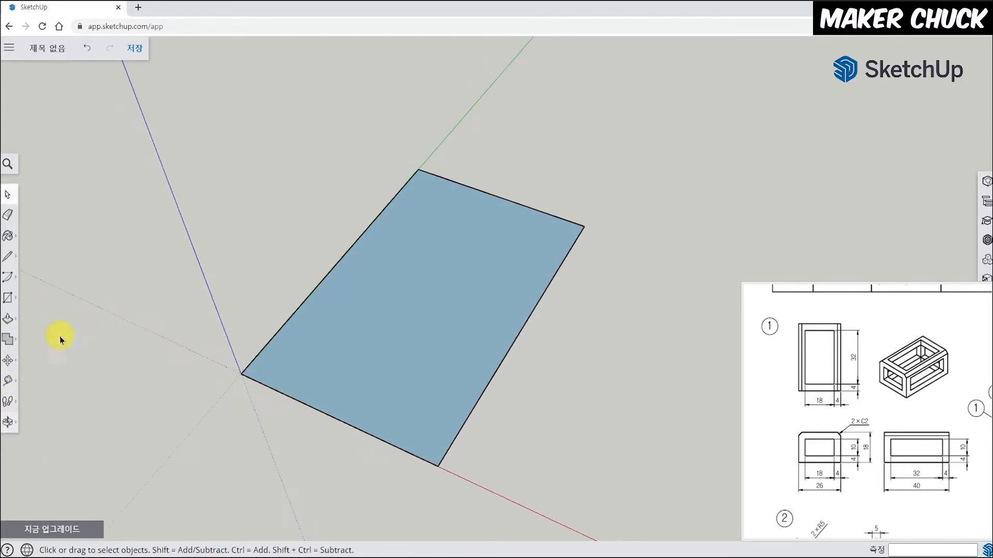
left_click(9, 320)
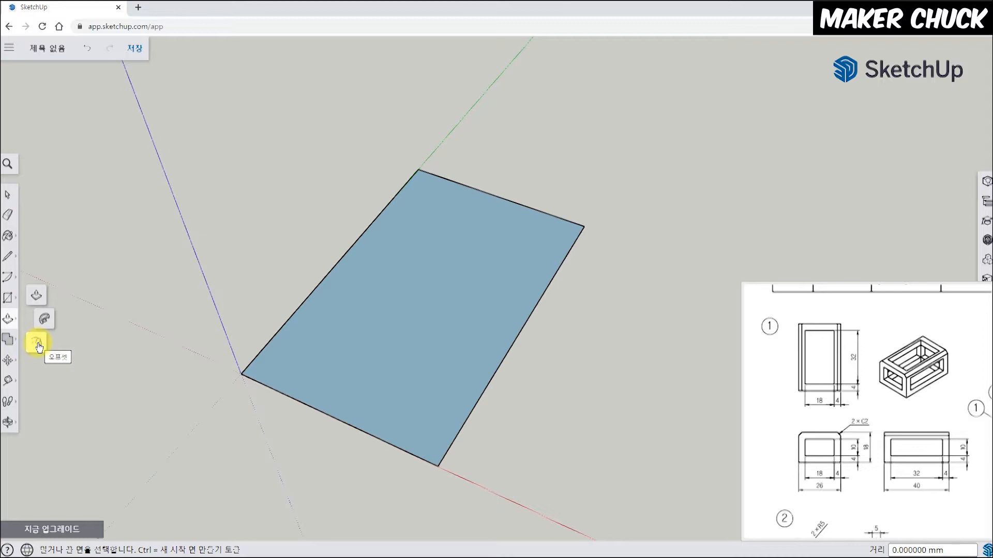
left_click(38, 343)
middle_click_drag(177, 417, 243, 436)
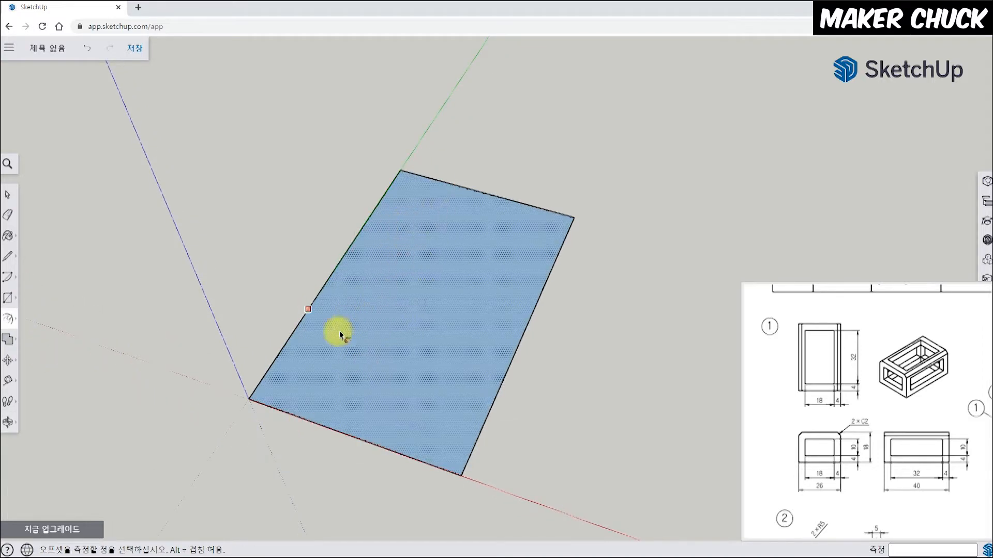
left_click(413, 227)
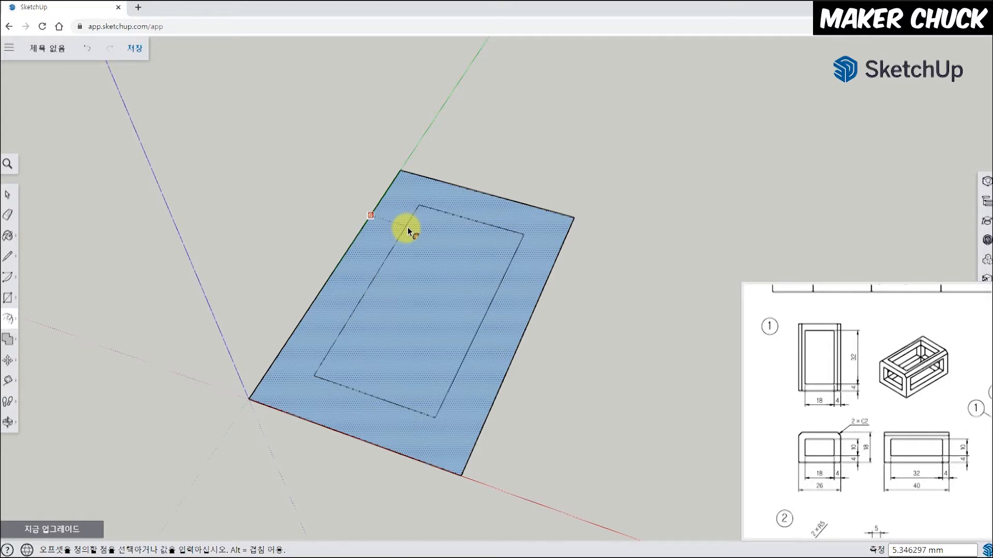
key("Return")
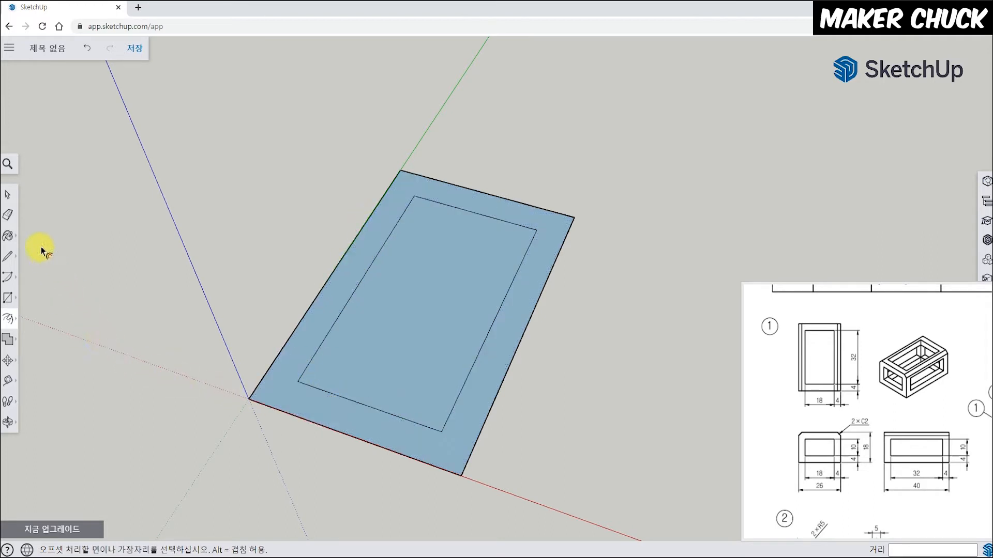
Delete the inner rectangular face so that only the surrounding frame remains.
left_click(10, 197)
left_click(446, 292)
key("Delete")
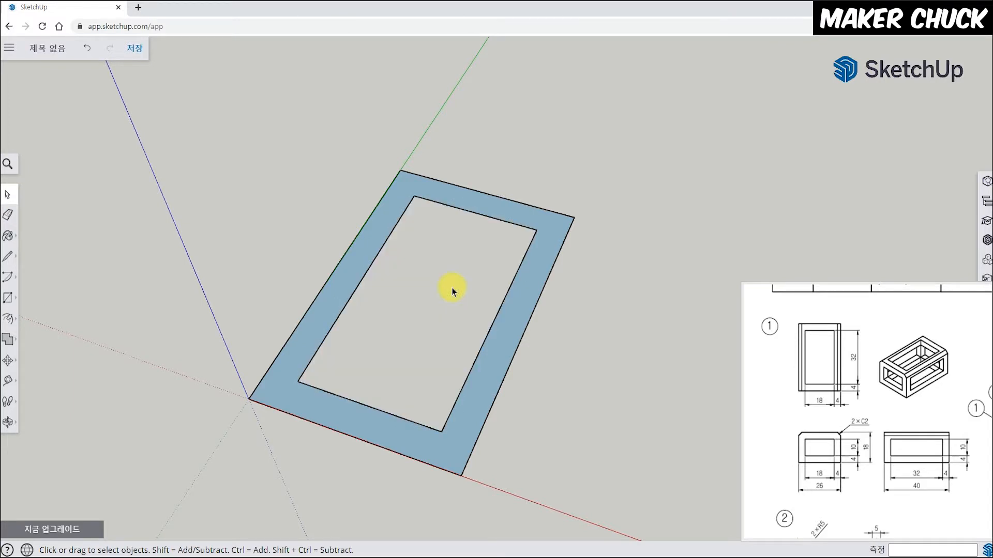
Push/Pull the rectangular frame face upward by 18 mm.
left_click_drag(856, 464, 857, 450)
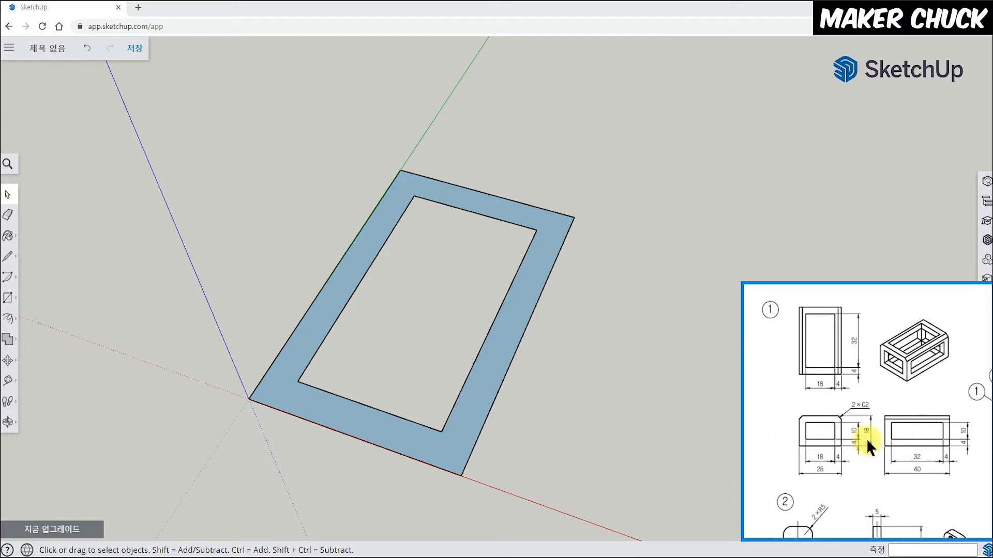
scroll(506, 413, "up", 1)
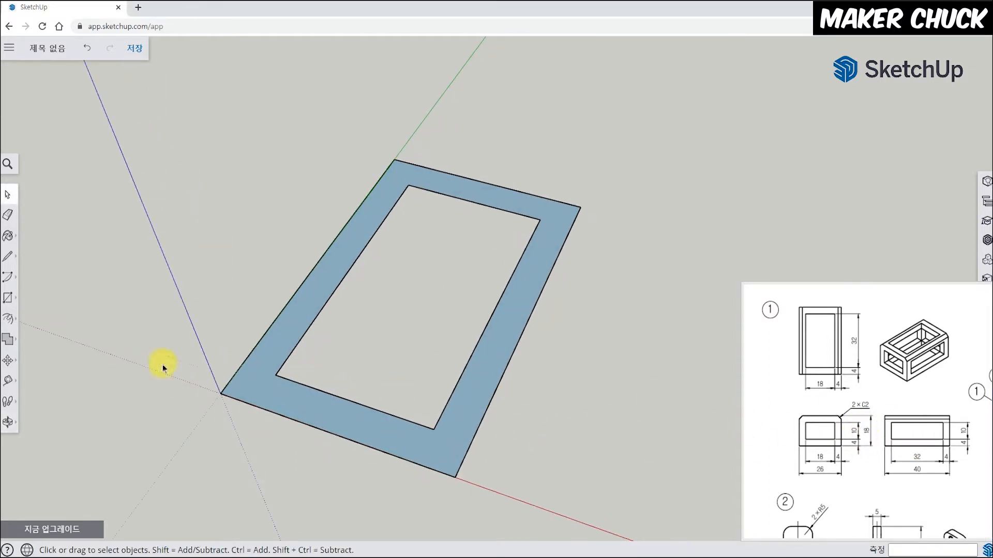
left_click(16, 329)
left_click(27, 296)
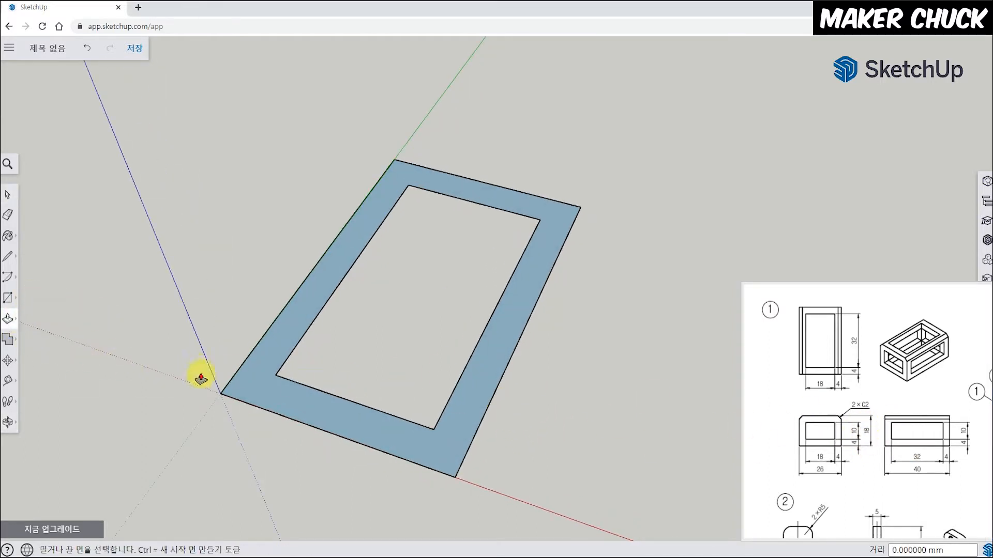
left_click(241, 391)
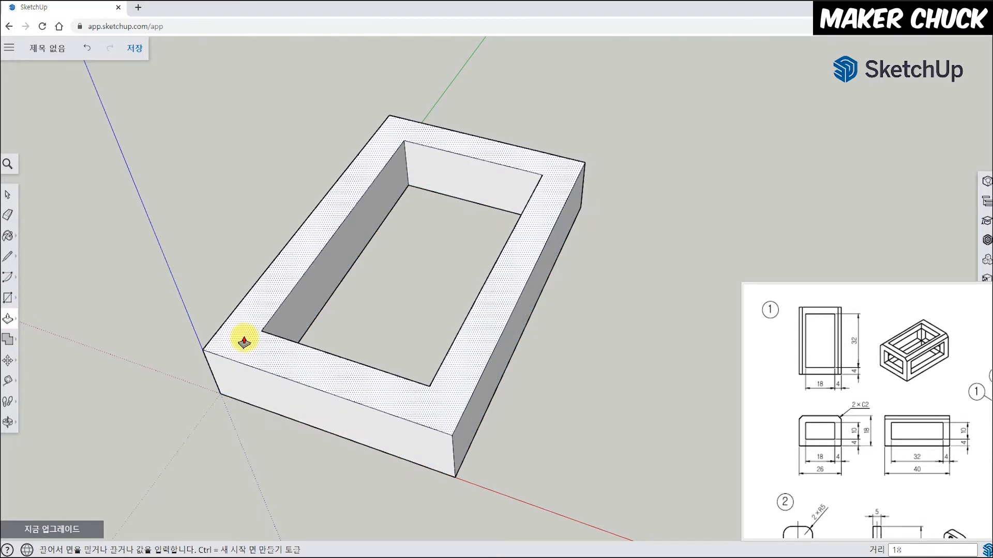
key("Return")
Offset the outline of the box's short end face at the origin 4 mm inward.
middle_click_drag(542, 421, 509, 252)
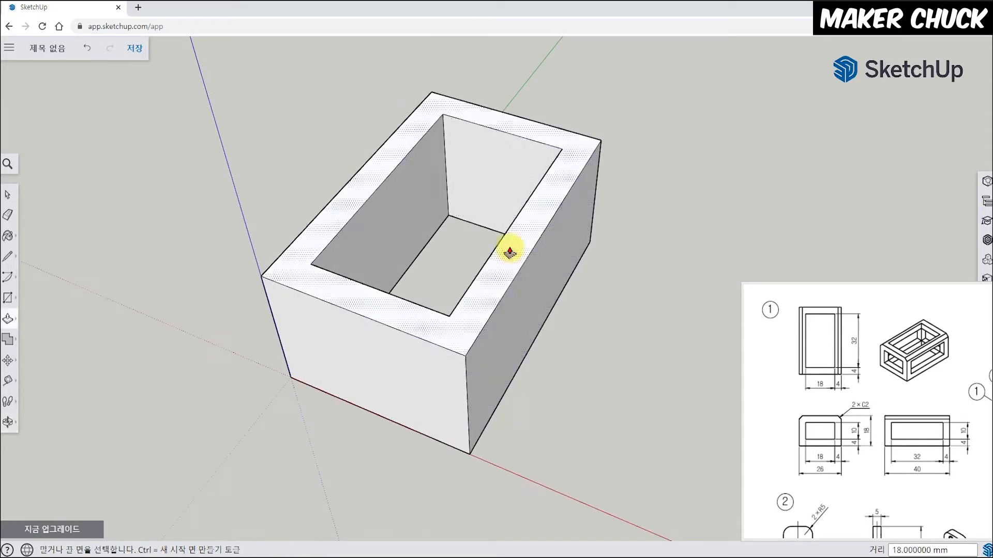
mouse_move(455, 310)
middle_mouse_down()
mouse_move(532, 277)
mouse_move(466, 321)
middle_mouse_up()
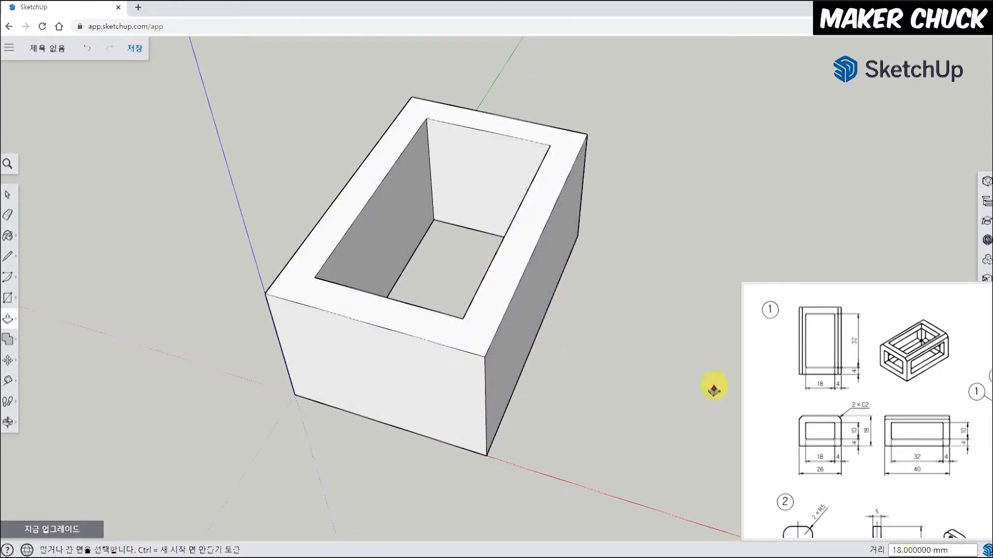
middle_click_drag(443, 392, 559, 174)
scroll(457, 290, "up", 2)
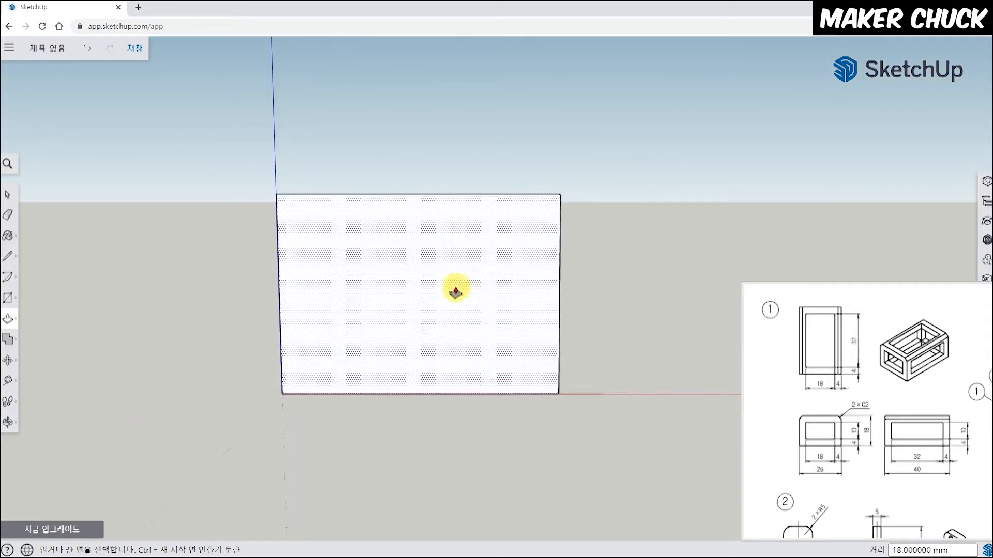
left_click(878, 448)
scroll(878, 447, "down", 1)
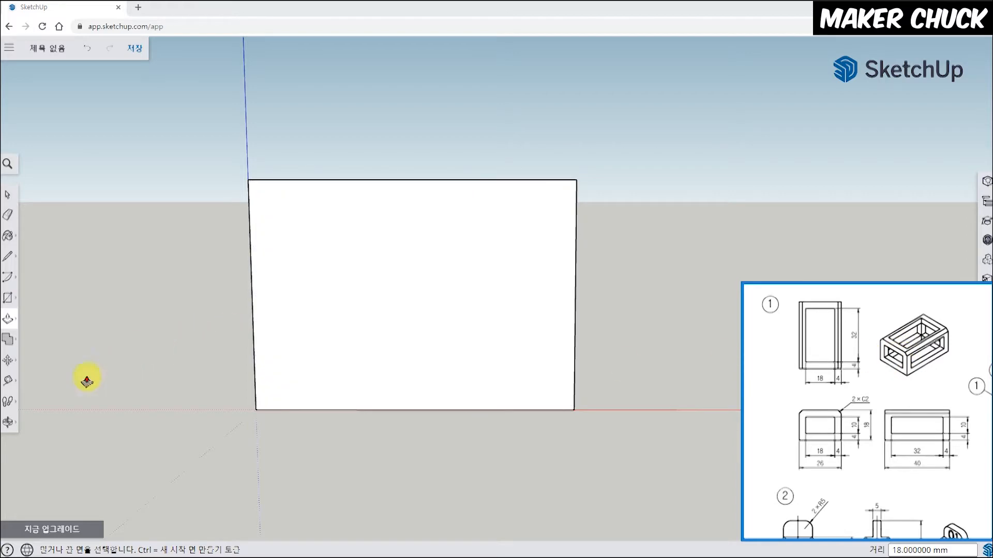
left_click(8, 319)
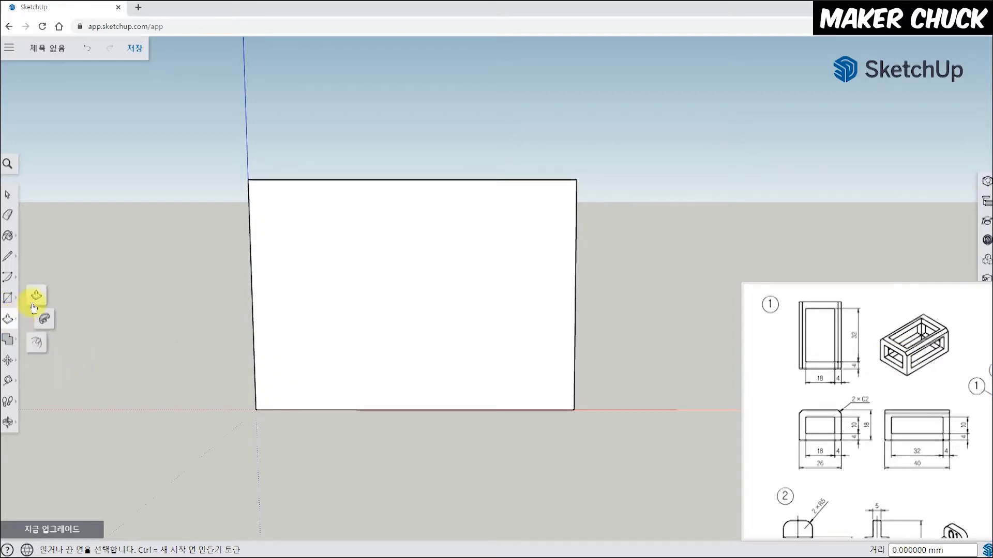
left_click(37, 344)
middle_click_drag(461, 325, 481, 314)
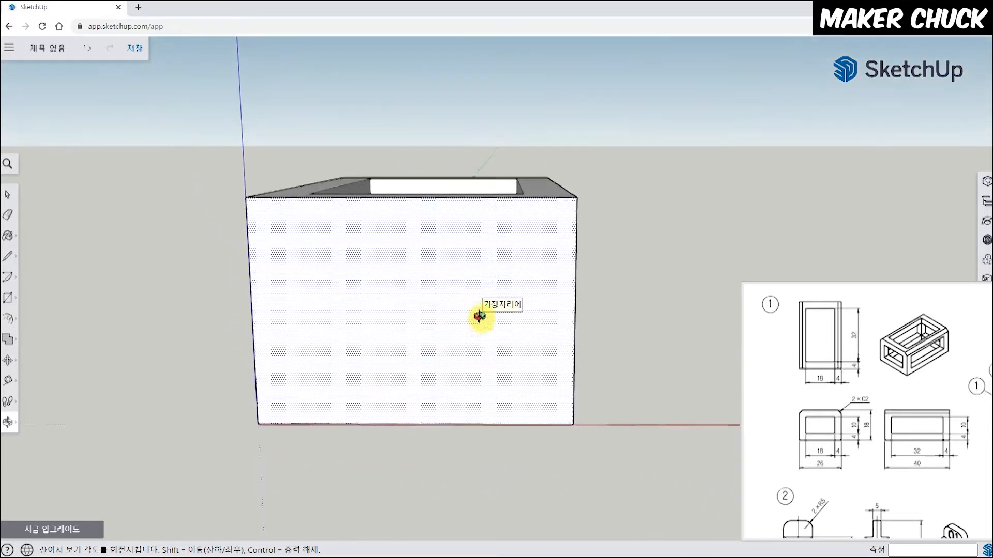
left_click(313, 250)
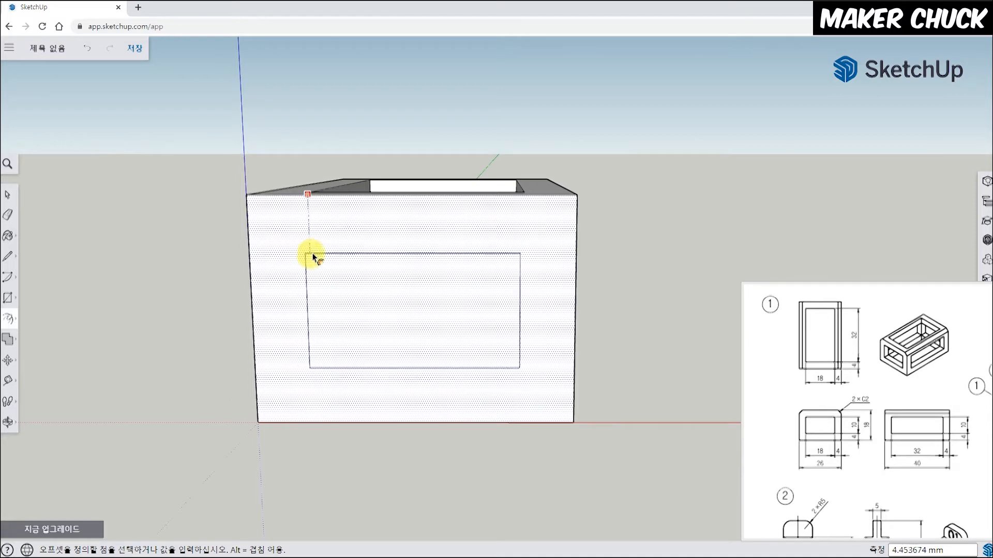
type("4")
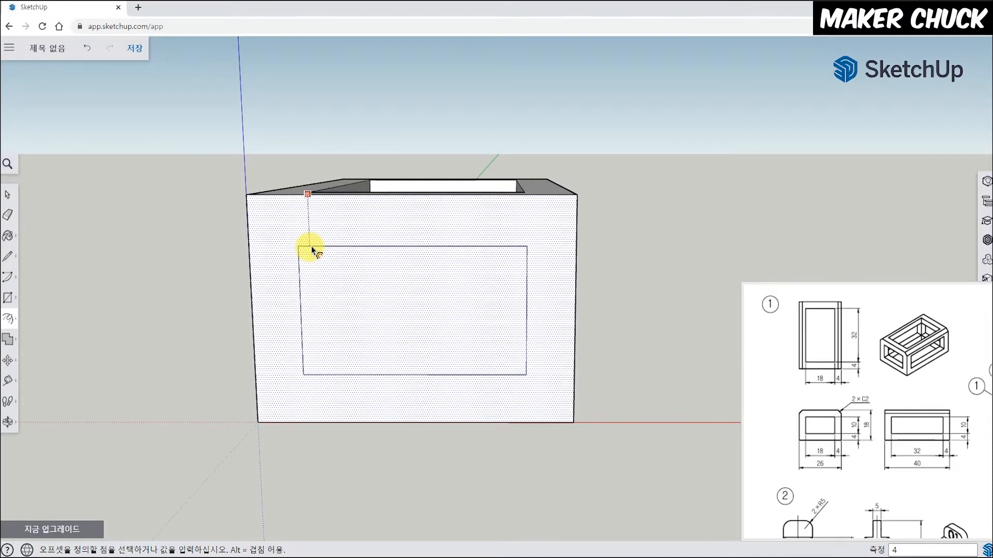
key("Return")
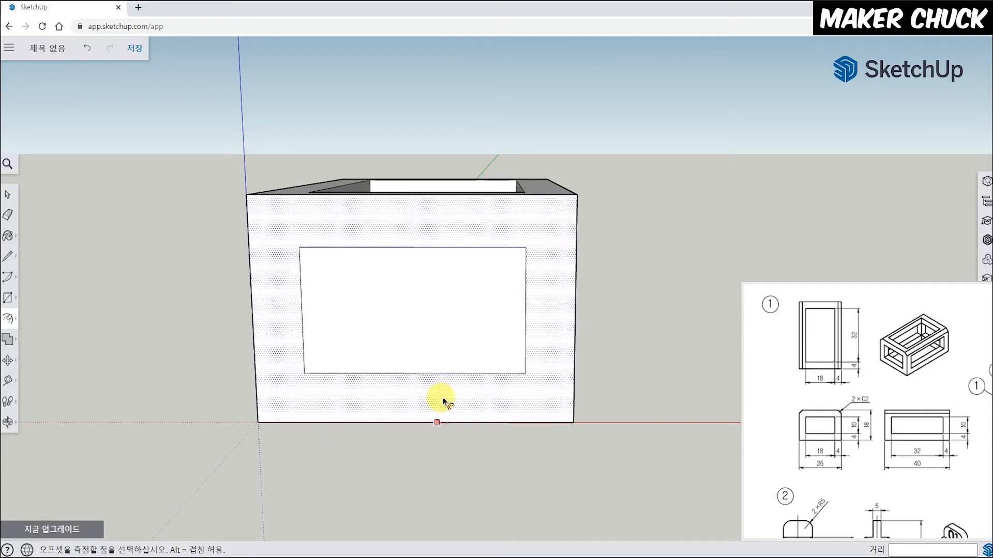
Push/Pull the inner rectangle on this end face 4 mm inward, up to the box's inner wall.
middle_click_drag(283, 290, 355, 394)
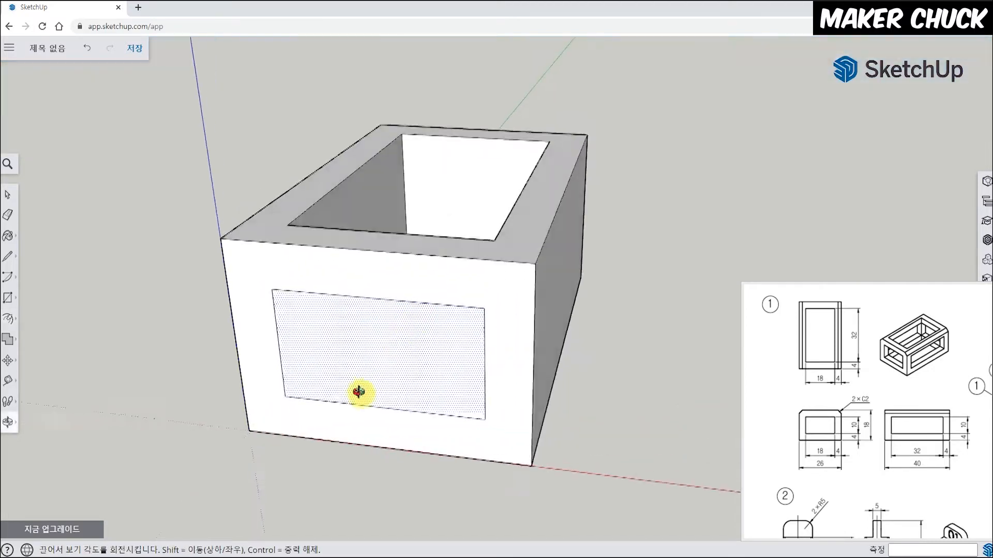
left_click(10, 320)
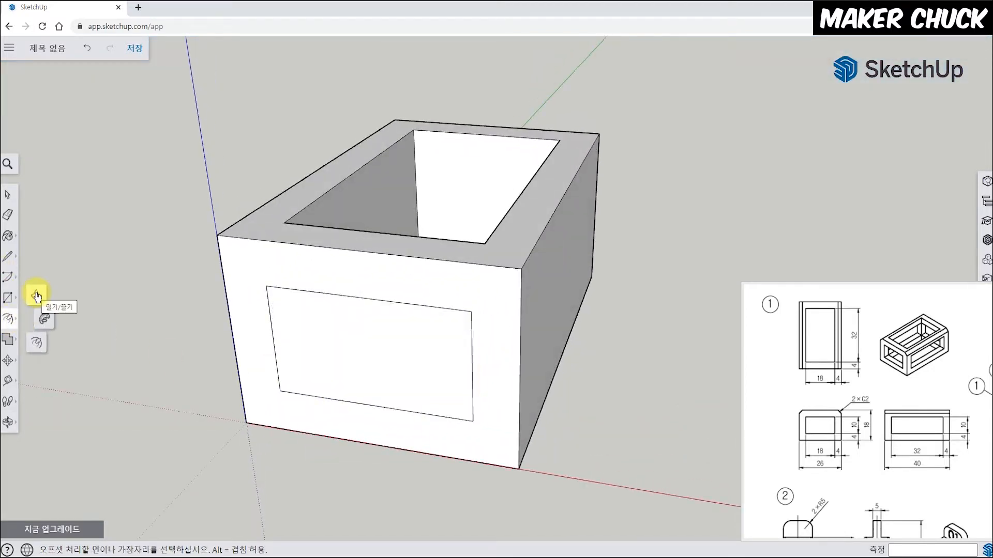
left_click(36, 296)
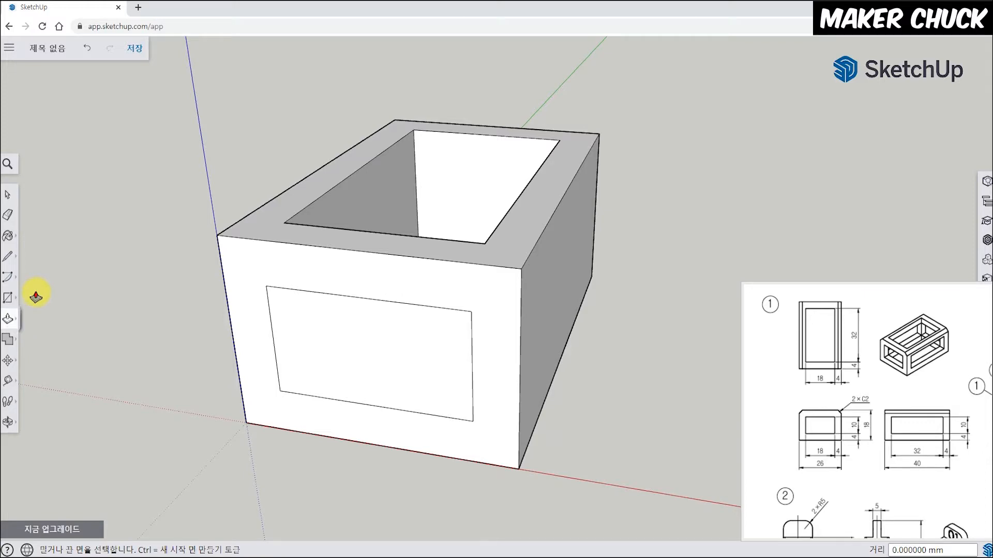
left_click(394, 355)
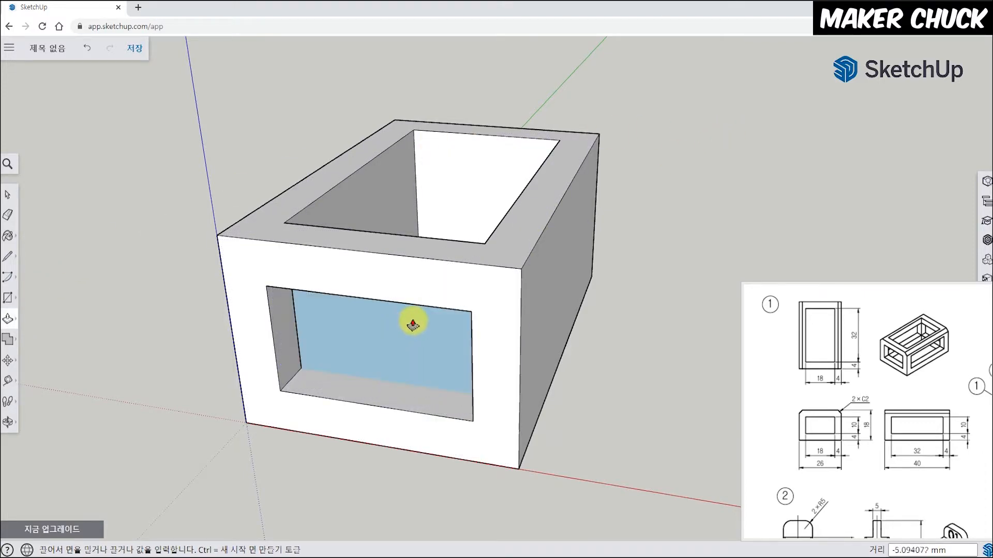
middle_click_drag(652, 126, 32, 265)
middle_click_drag(243, 259, 414, 217)
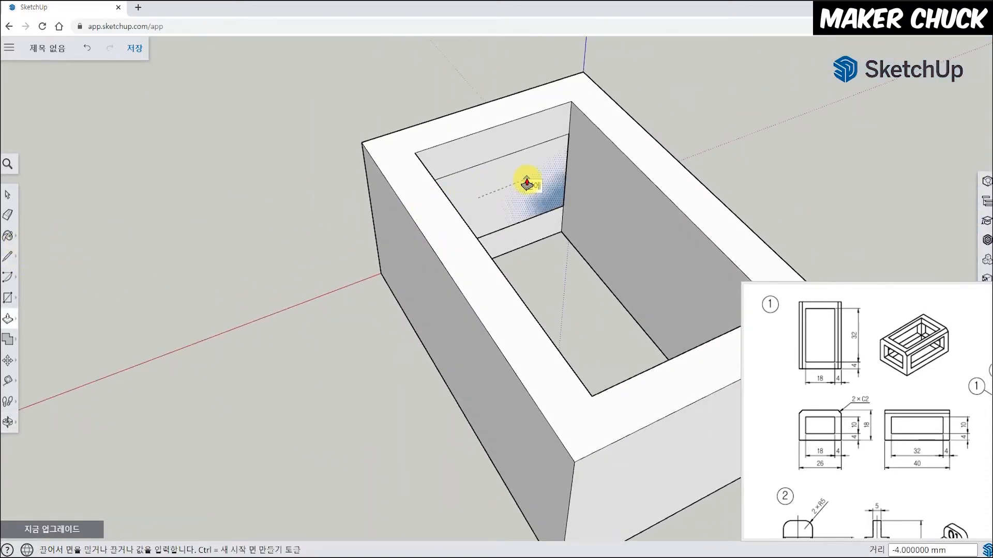
left_click(526, 182)
Delete the leftover face closing the end opening and erase the leftover edge between the opening and the inner side wall.
middle_click_drag(552, 183, 331, 241)
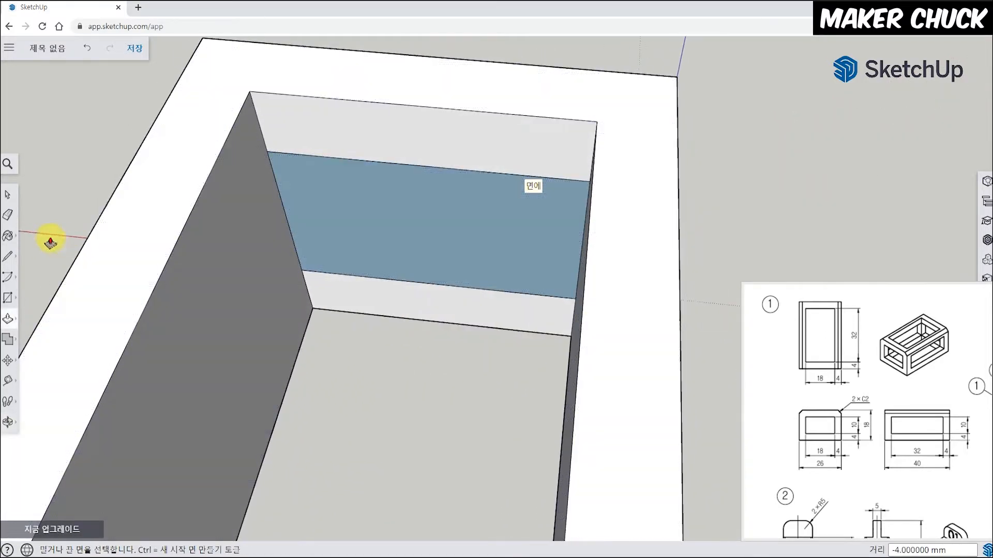
left_click(8, 194)
left_click(376, 203)
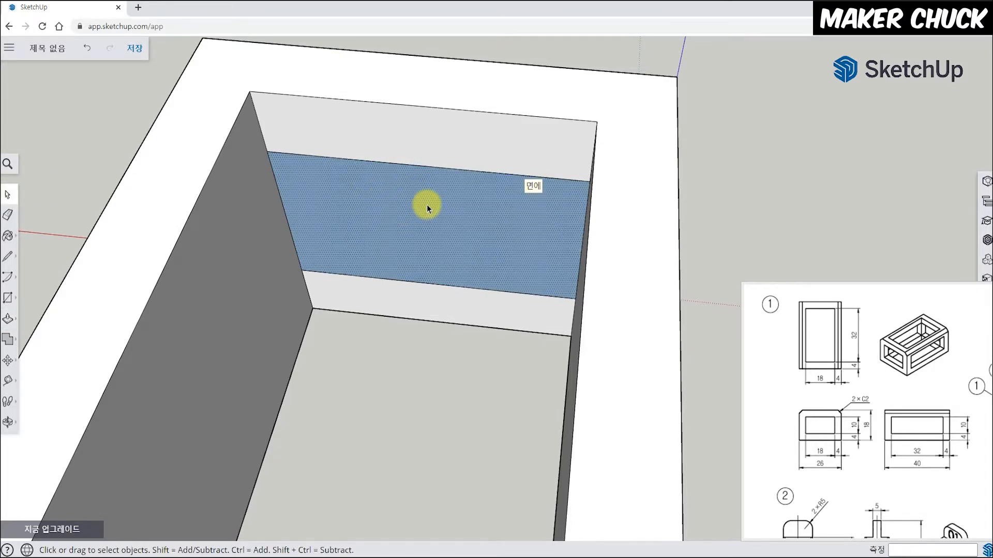
key("Delete")
middle_click_drag(502, 274, 197, 375)
left_click(9, 215)
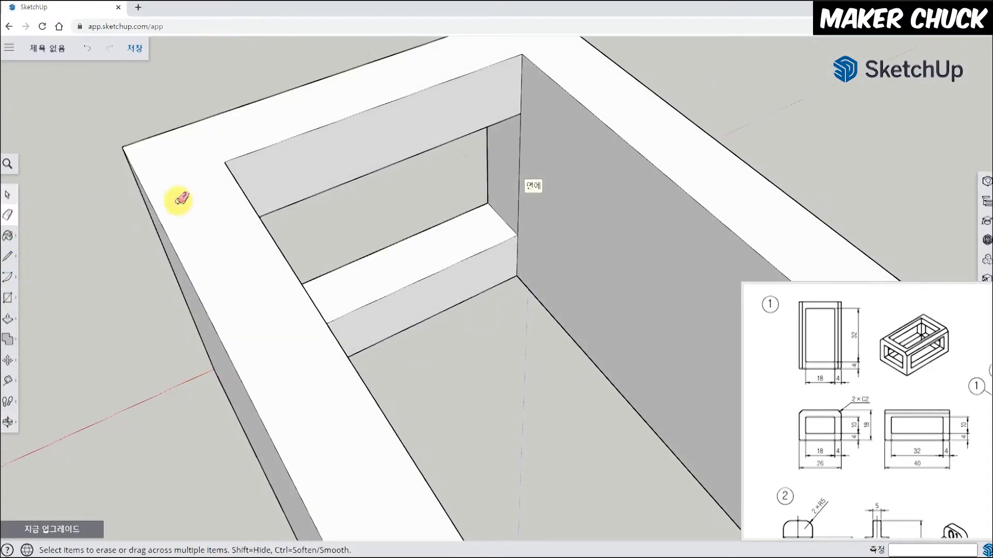
mouse_move(569, 230)
middle_mouse_down()
mouse_move(264, 294)
mouse_move(170, 303)
middle_mouse_up()
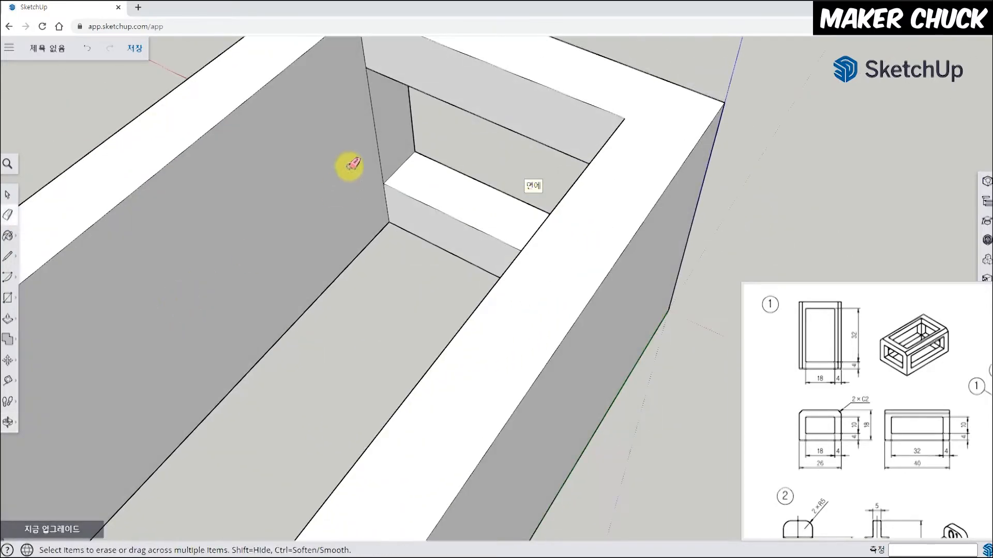
left_click(378, 148)
Offset the outline of the opposite short end face 4 mm inward.
scroll(376, 278, "down", 3)
mouse_move(293, 338)
middle_mouse_down()
mouse_move(290, 350)
mouse_move(587, 349)
middle_mouse_up()
middle_click_drag(525, 377, 726, 322)
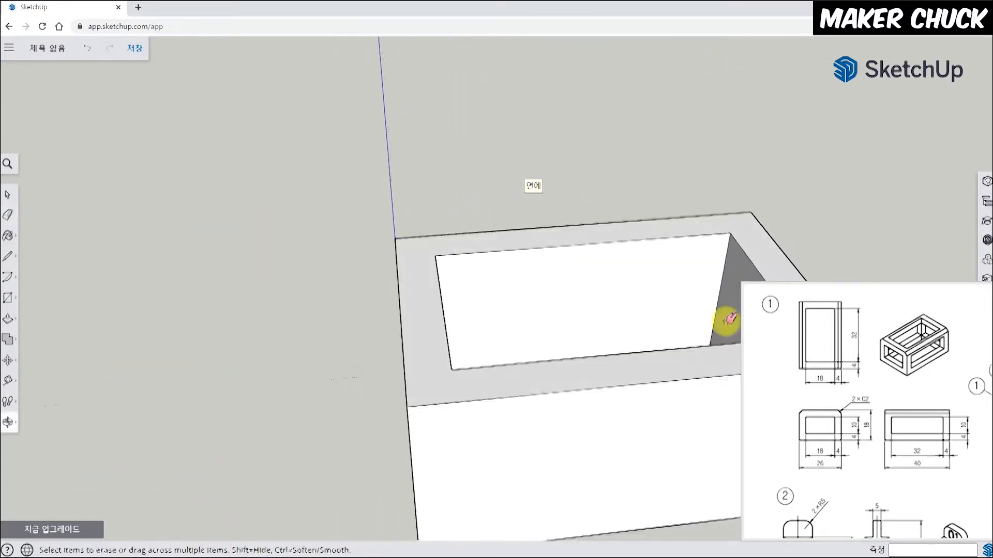
scroll(656, 344, "down", 4)
mouse_move(471, 411)
middle_mouse_down()
mouse_move(506, 255)
mouse_move(310, 385)
mouse_move(444, 383)
middle_mouse_up()
middle_click_drag(586, 399, 331, 341)
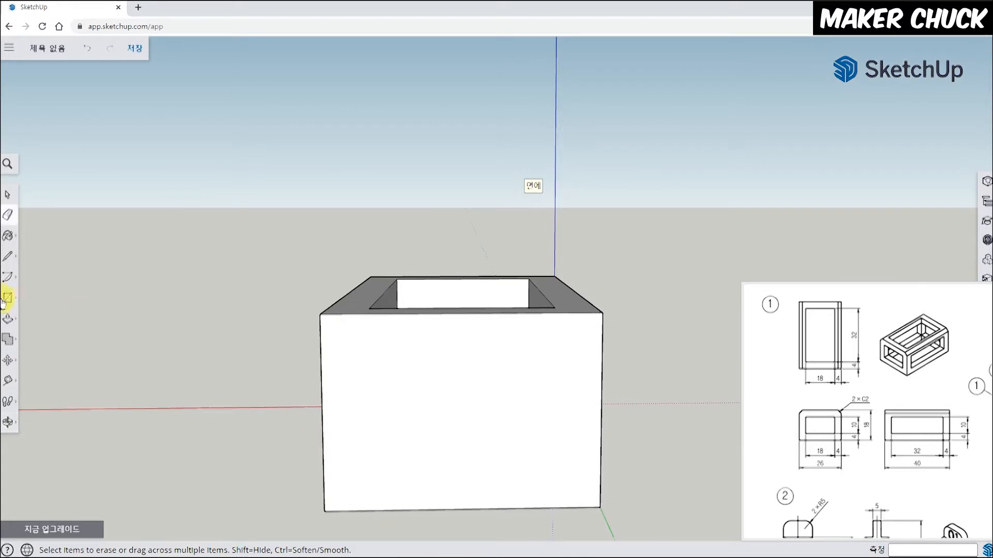
left_click(11, 320)
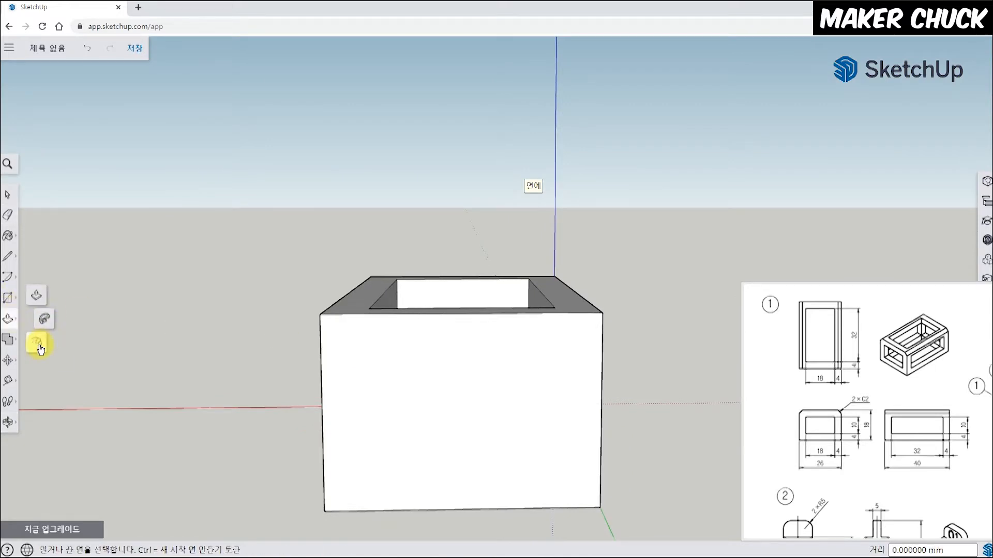
left_click(41, 349)
left_click(363, 369)
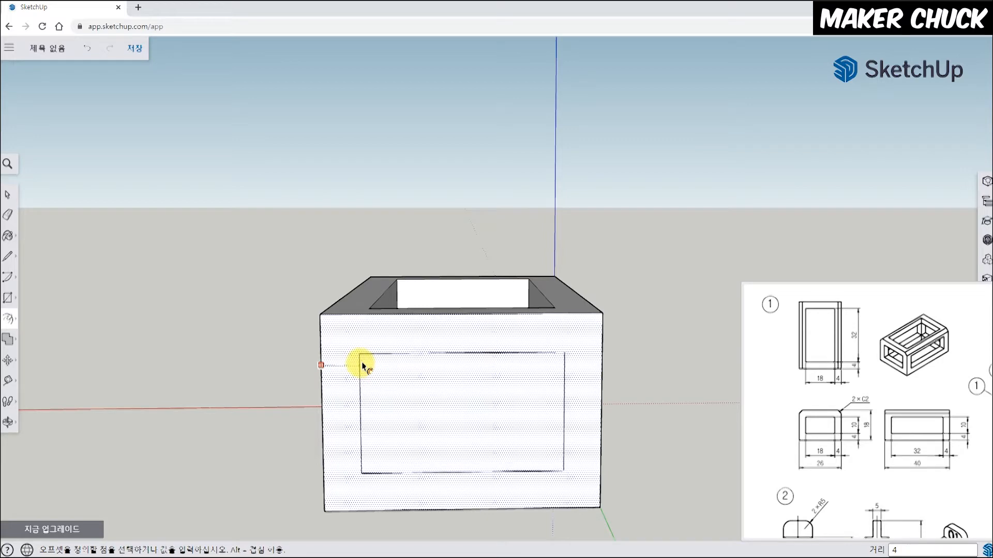
key("Return")
Push/Pull the inner rectangle of the far end face 4 mm inward, up to the box's inner wall.
left_click(6, 320)
left_click(39, 296)
middle_click_drag(455, 326, 150, 514)
left_click(291, 412)
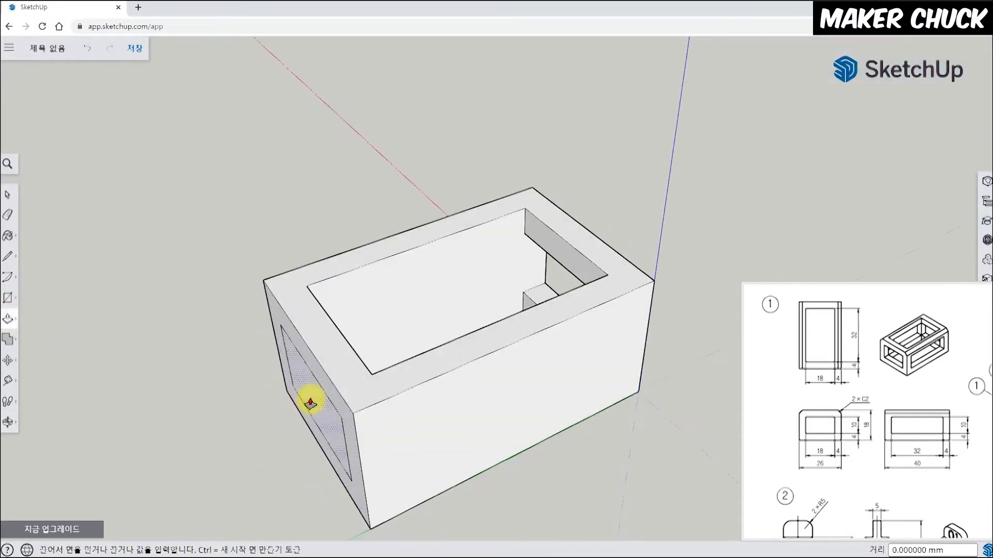
middle_click_drag(405, 354, 335, 339)
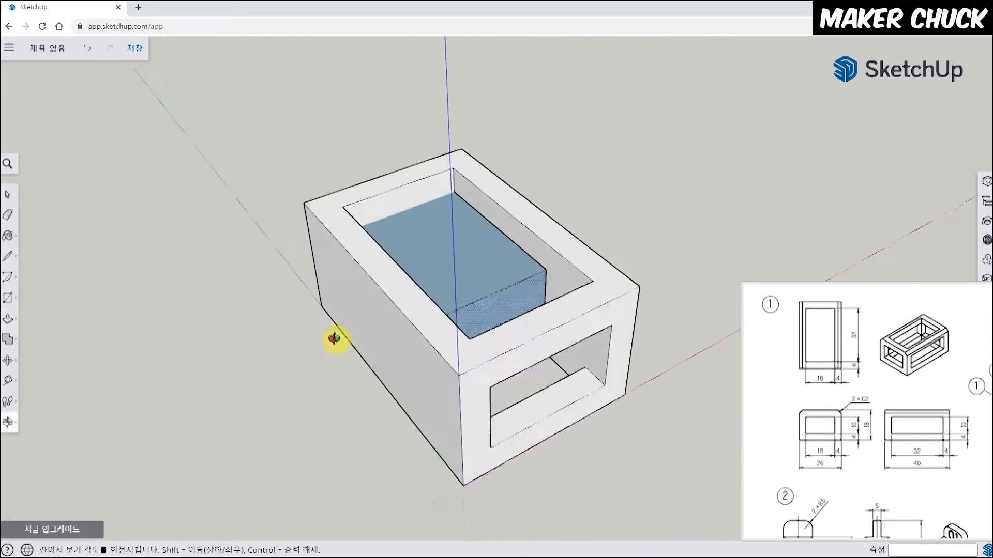
scroll(397, 220, "up", 2)
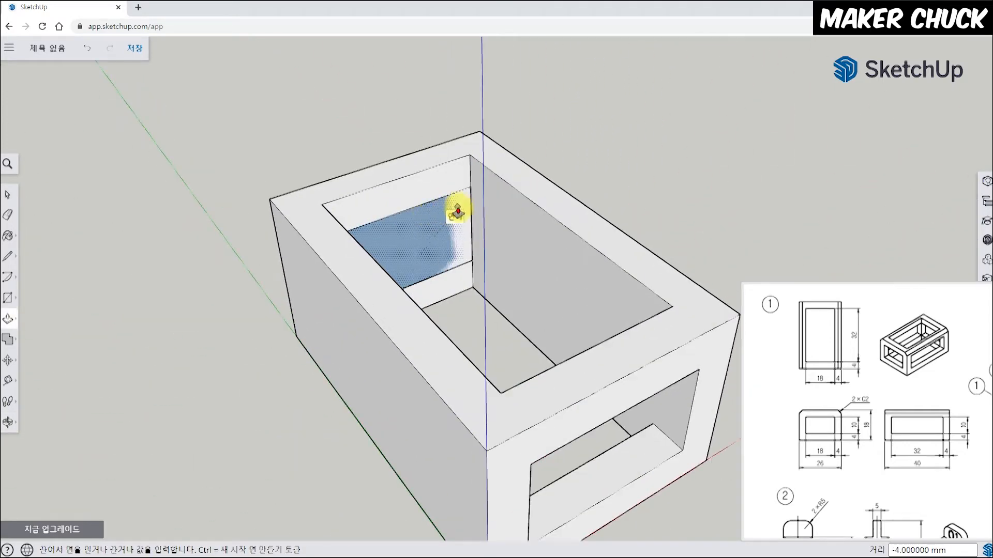
left_click(458, 212)
Delete the leftover face in the far end opening and erase the leftover edge along its inner side wall.
middle_click_drag(565, 343, 426, 266)
left_click(9, 196)
left_click(457, 219)
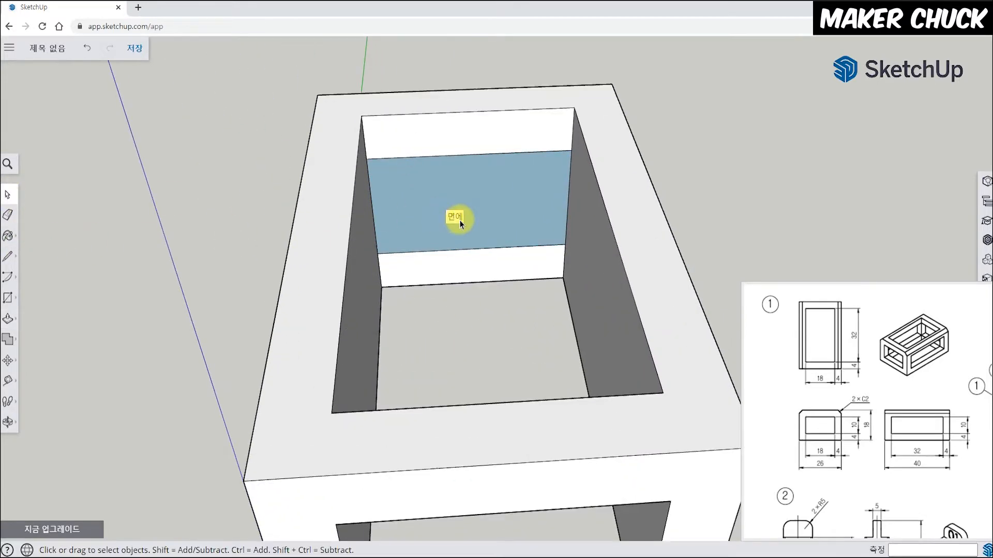
key("Delete")
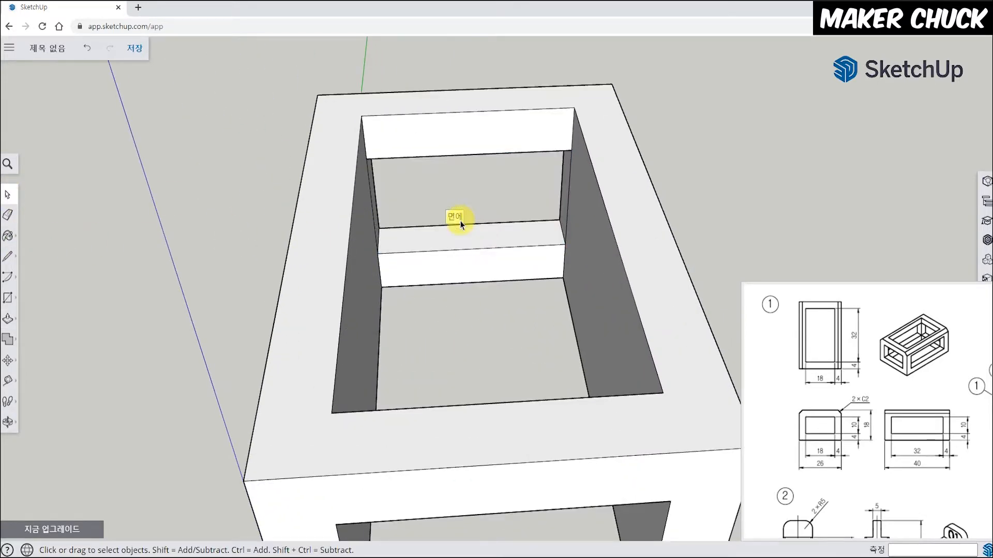
left_click(9, 216)
mouse_move(470, 185)
middle_mouse_down()
mouse_move(640, 215)
mouse_move(470, 166)
mouse_move(401, 228)
mouse_move(403, 167)
middle_mouse_up()
left_click(414, 167)
Examine the frame's finished end openings and compare its closed long sides with part 1 in the reference drawing.
scroll(398, 242, "down", 3)
mouse_move(399, 241)
middle_mouse_down()
mouse_move(443, 222)
mouse_move(398, 207)
mouse_move(474, 210)
mouse_move(383, 231)
middle_mouse_up()
scroll(262, 165, "up", 1)
scroll(384, 230, "down", 3)
scroll(247, 169, "up", 1)
scroll(251, 166, "up", 1)
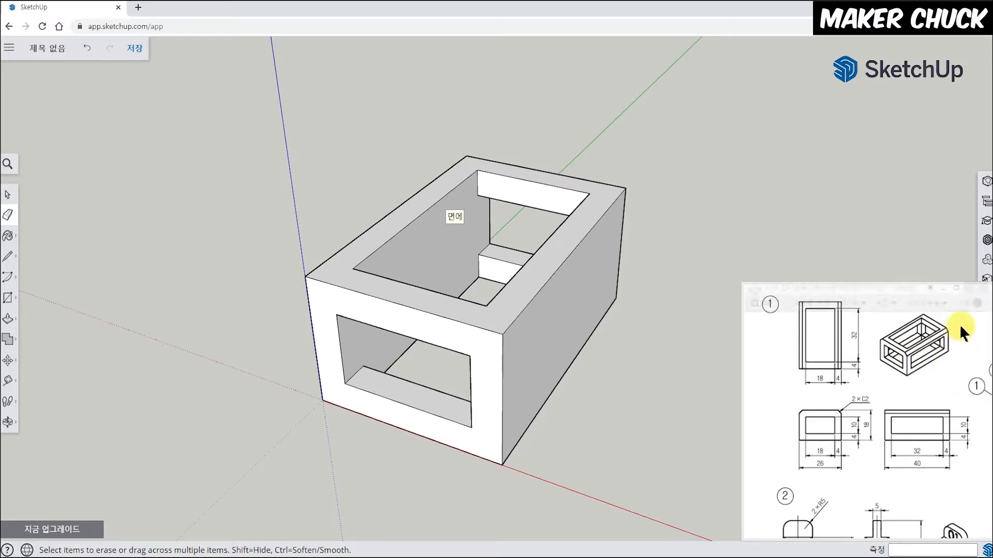
mouse_move(618, 332)
middle_mouse_down()
mouse_move(565, 333)
mouse_move(259, 264)
middle_mouse_up()
key("e")
left_click_drag(938, 455, 894, 440)
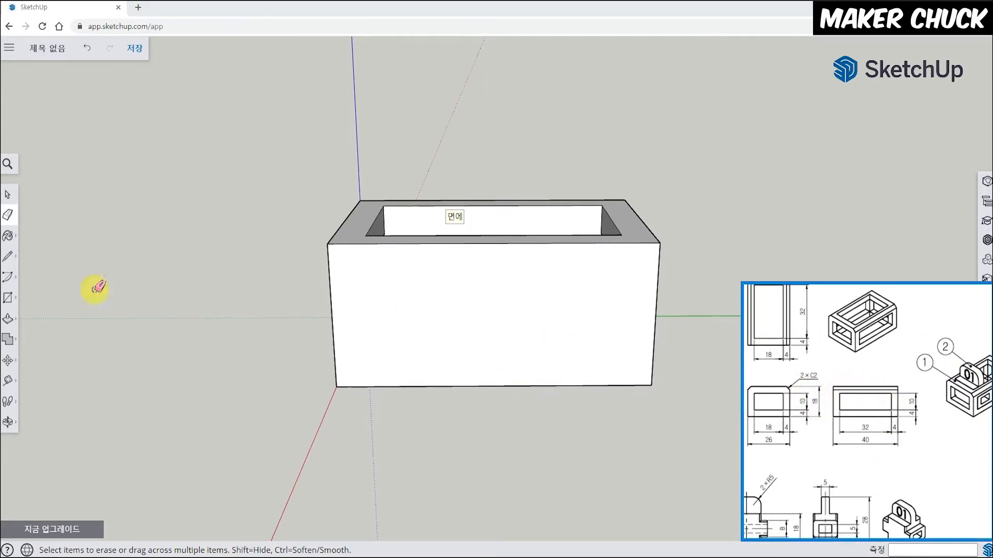
Offset the outline of the first long side face 4 mm inward.
left_click(8, 318)
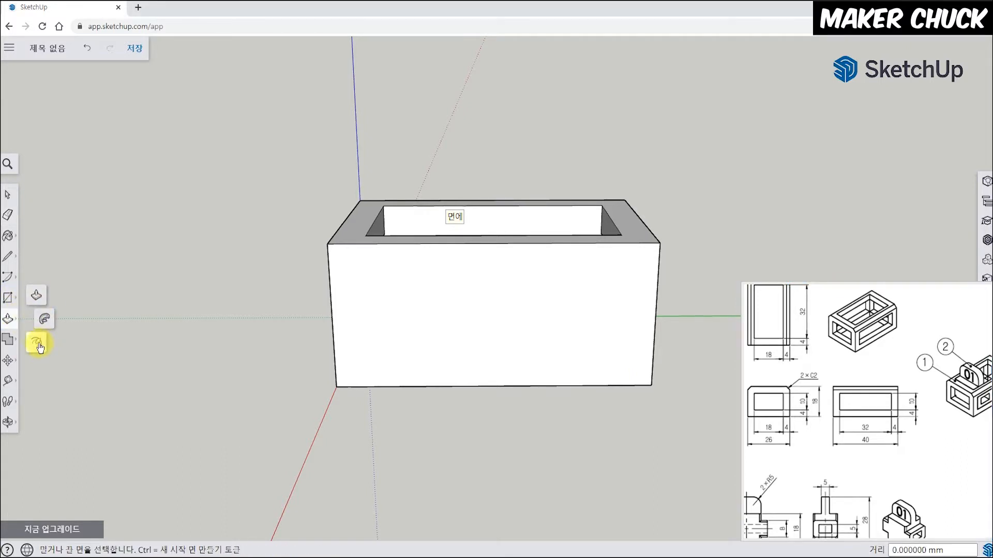
left_click(40, 340)
middle_click_drag(402, 368, 463, 321)
left_click(363, 355)
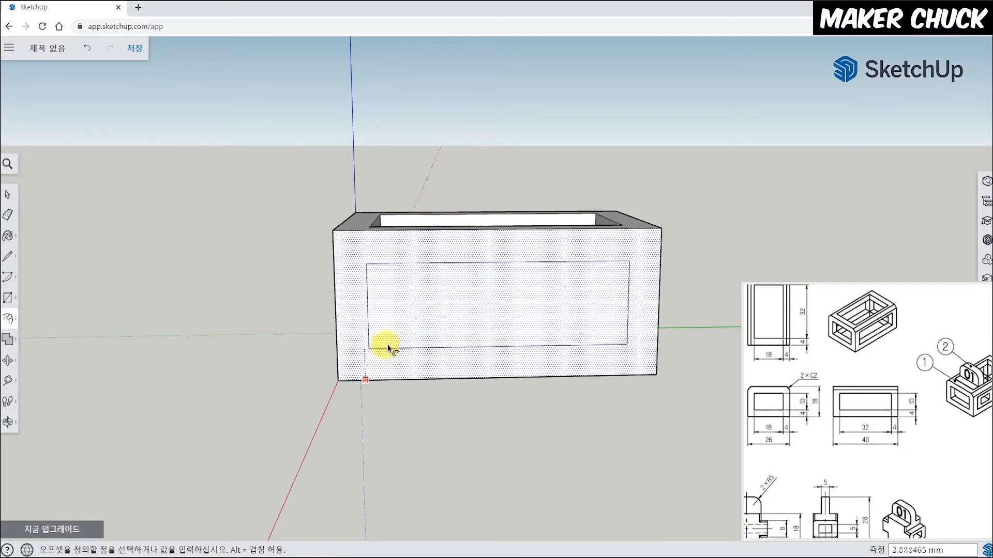
left_click(390, 345)
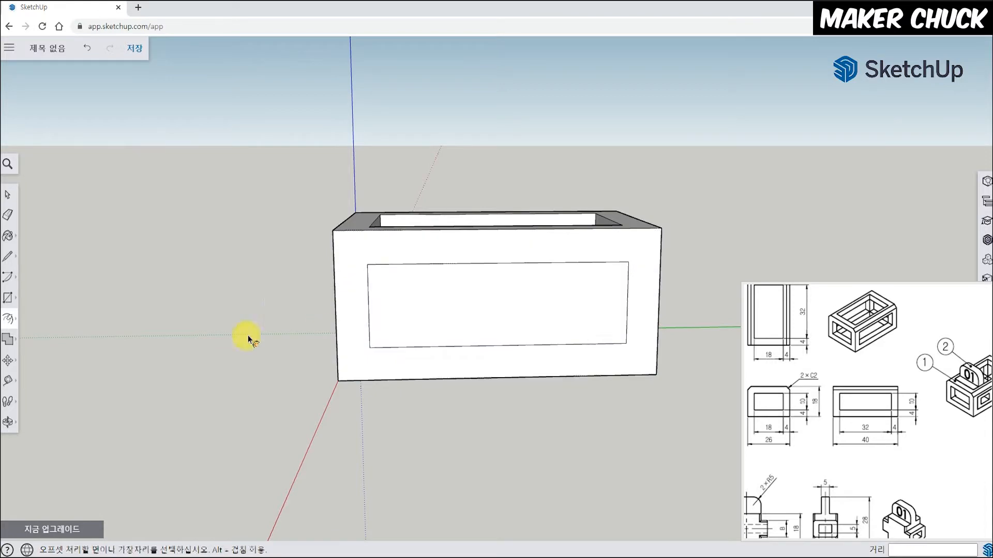
Push/Pull the long side's inner rectangle inward to the box's inner wall and clear the leftover face from the opening.
left_click(7, 320)
left_click(36, 300)
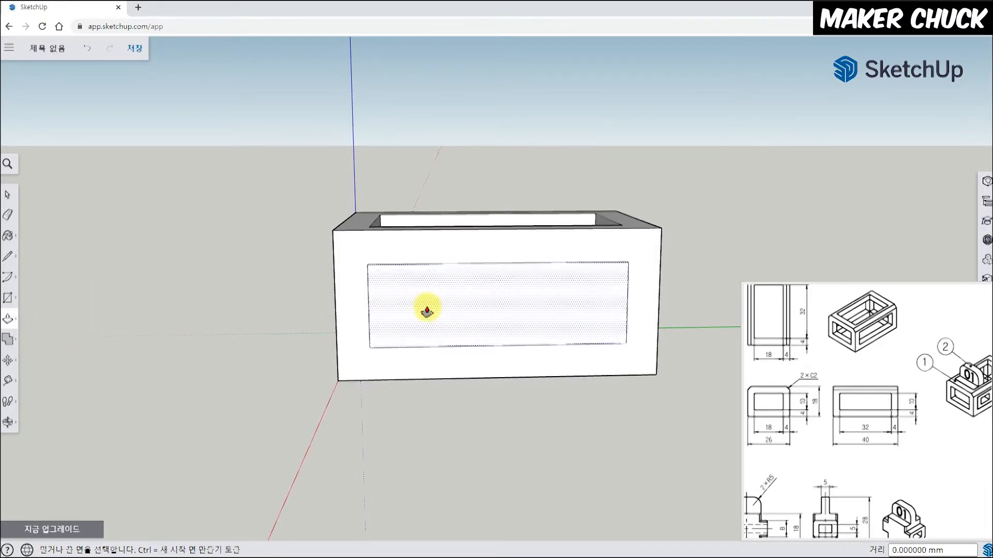
left_click(420, 307)
middle_click_drag(414, 281, 674, 323)
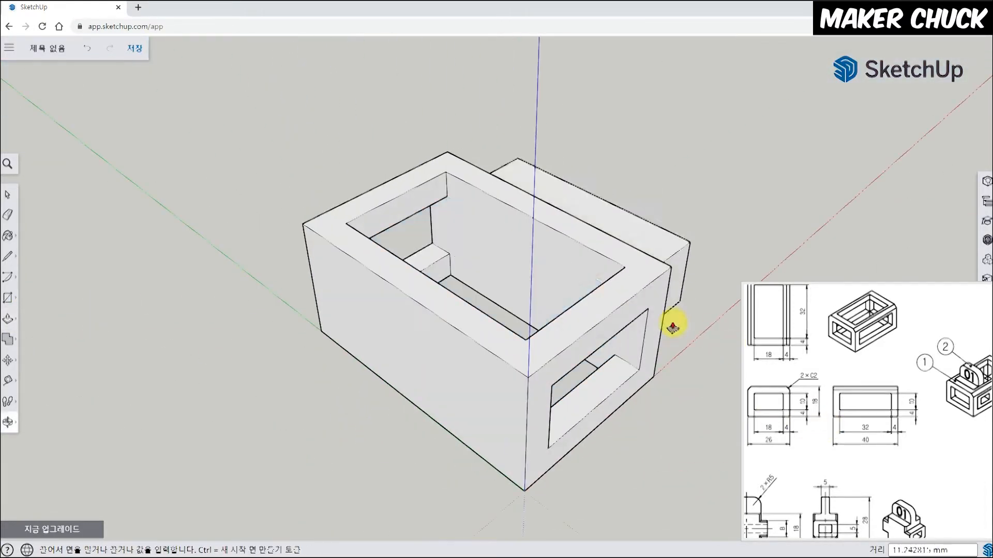
left_click(531, 253)
middle_click_drag(531, 254, 486, 326)
left_click(11, 193)
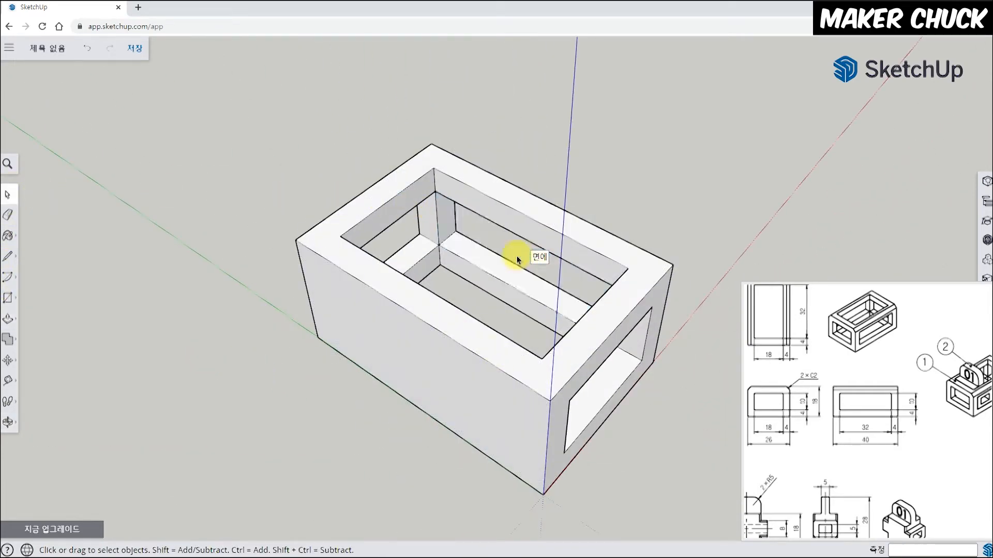
Offset the outline of the opposite long side face 4 mm inward.
scroll(516, 255, "up", 4)
scroll(594, 261, "down", 5)
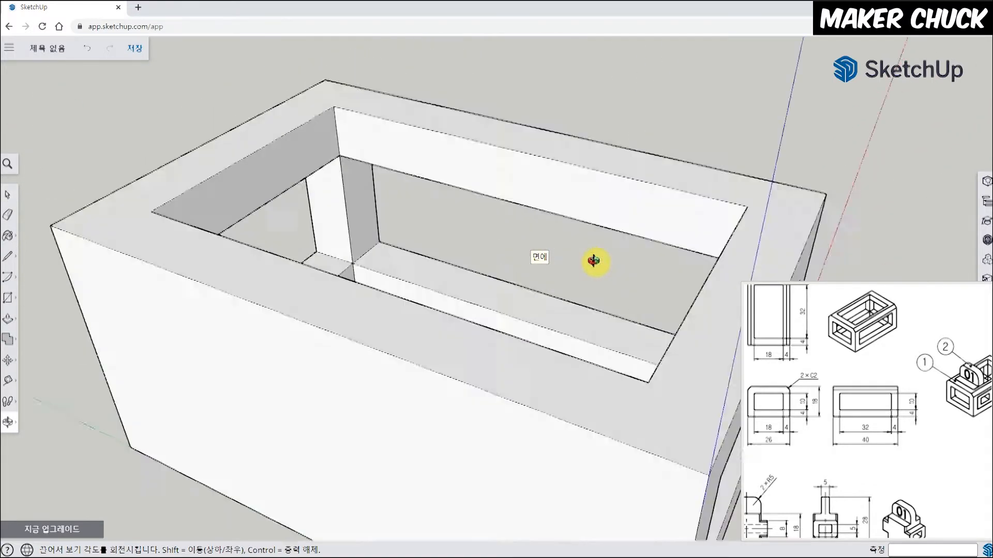
left_click(15, 320)
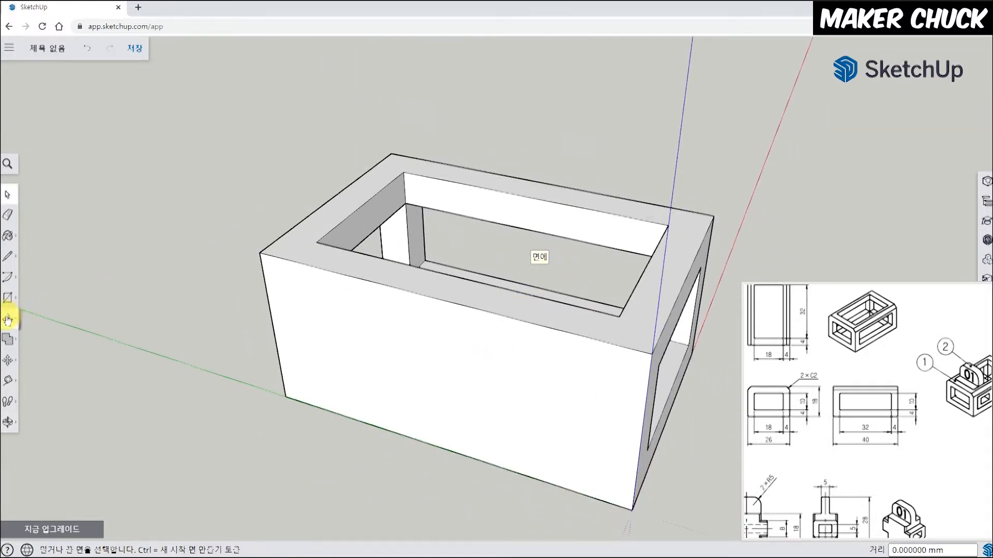
left_click(39, 337)
left_click(293, 301)
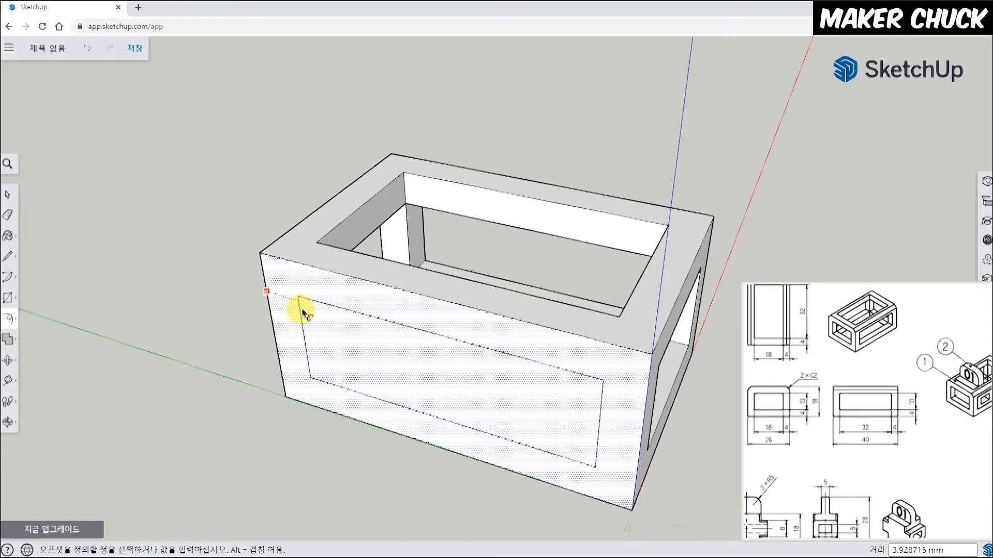
key("Return")
Push/Pull the inner rectangle of the opposite long side 4 mm inward, up to the box's inner wall.
left_click(8, 298)
left_click(8, 319)
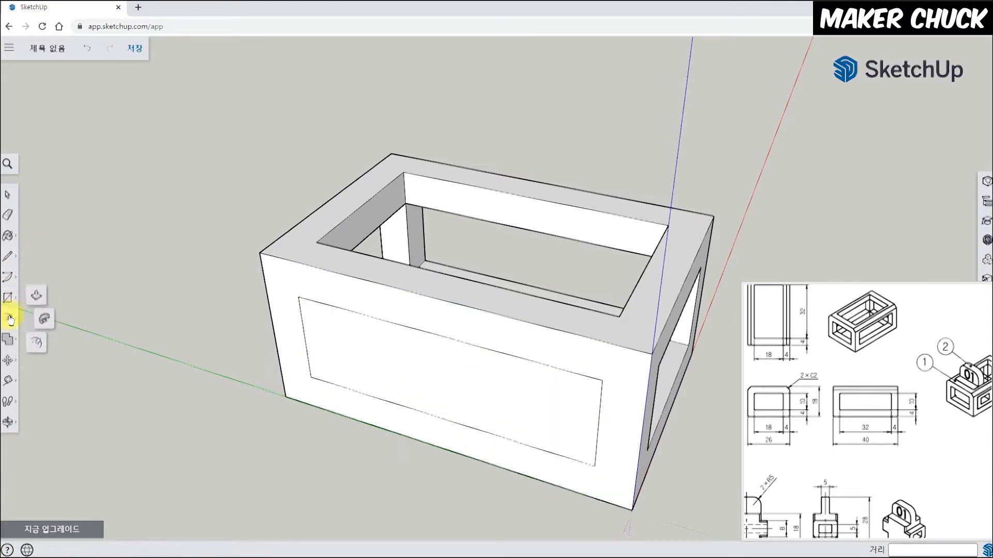
left_click(38, 302)
left_click(513, 411)
middle_click_drag(565, 348, 60, 399)
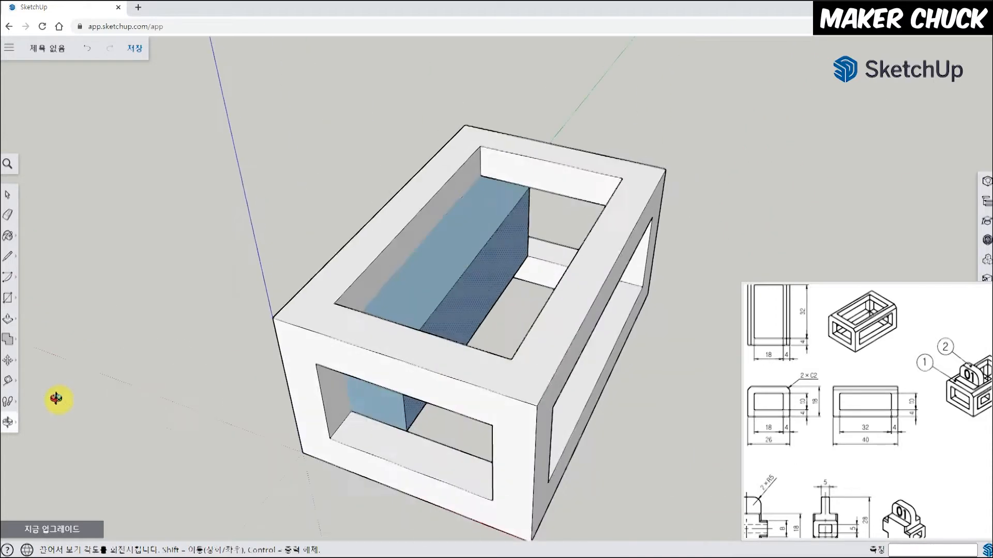
left_click(465, 250)
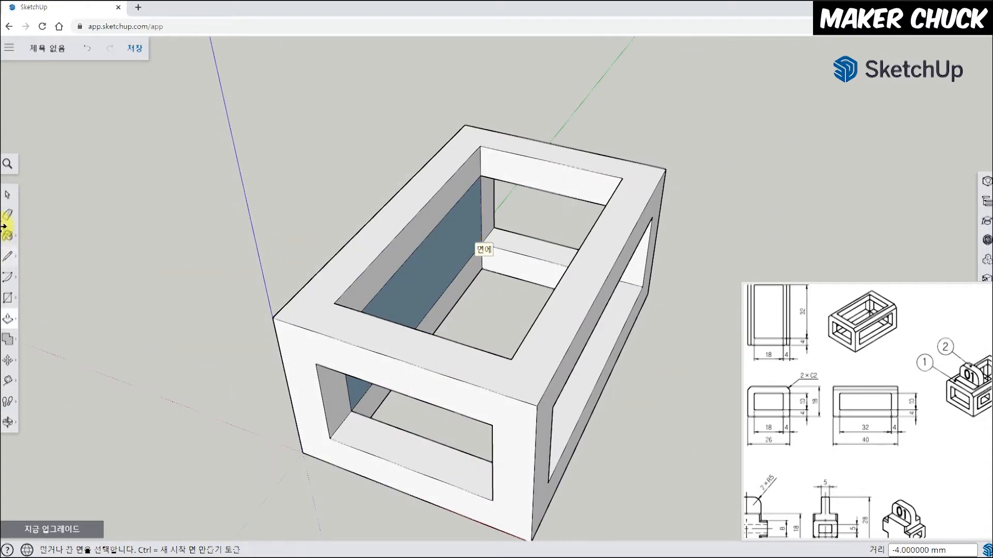
Delete the leftover face closing the second long side opening.
left_click(10, 195)
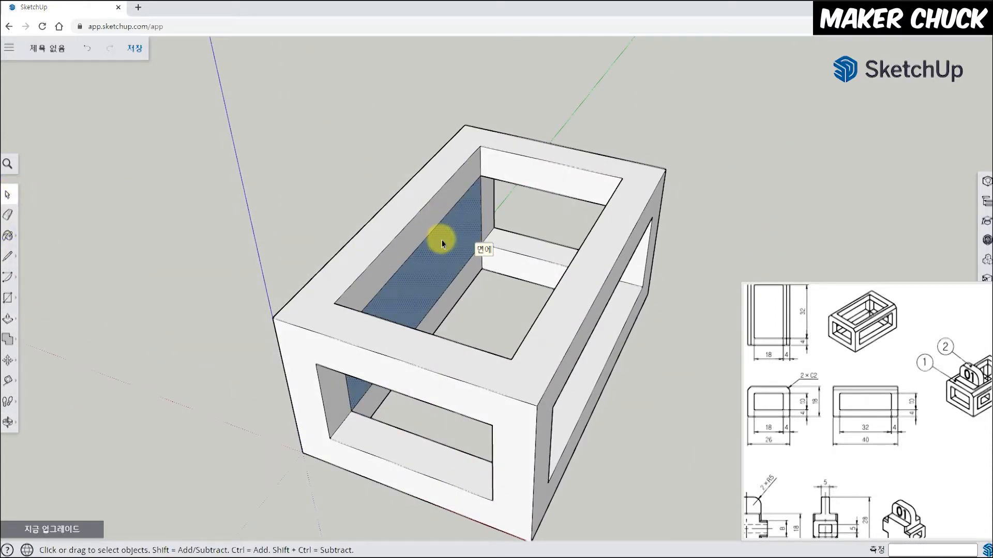
key("Delete")
middle_click_drag(663, 389, 594, 358)
scroll(572, 421, "up", 5)
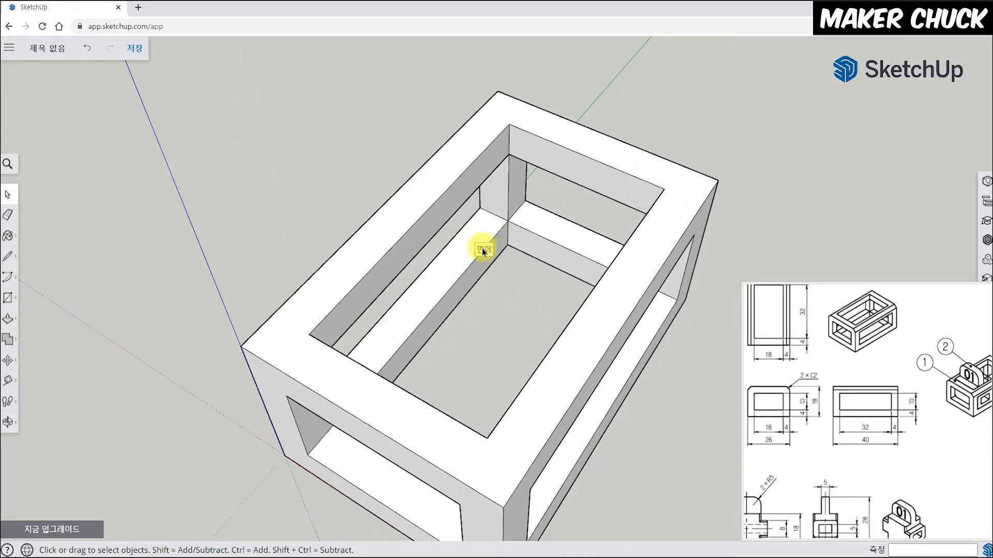
middle_click_drag(489, 248, 476, 337)
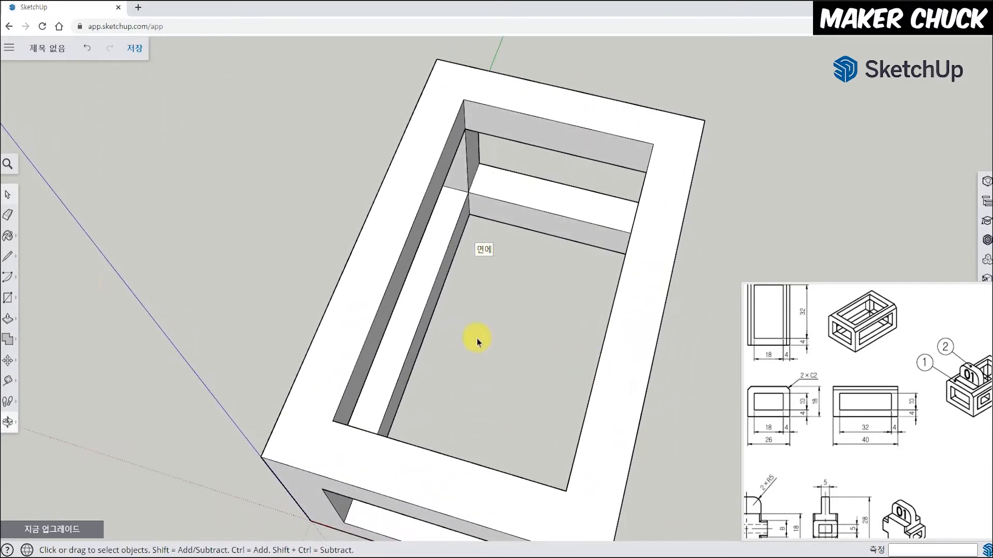
left_click(9, 298)
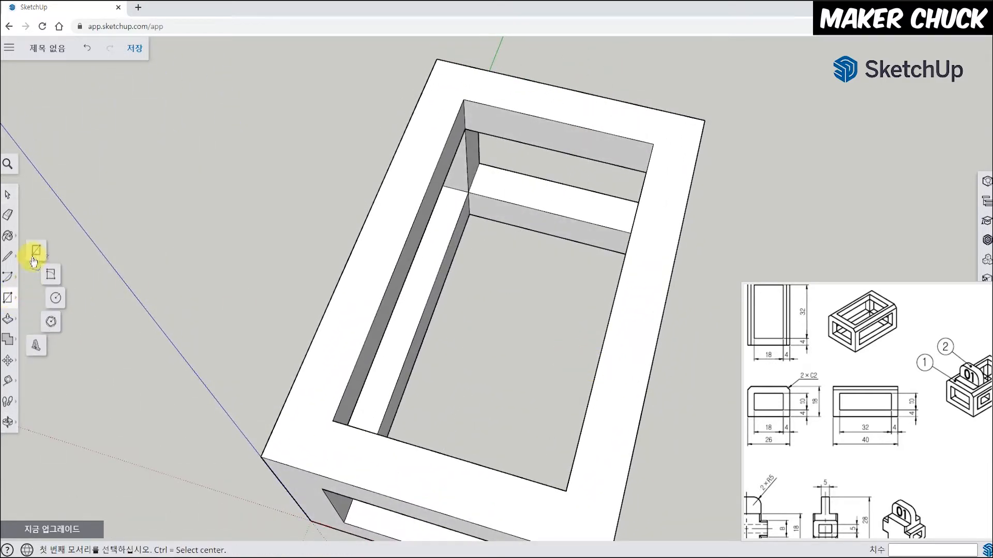
left_click(40, 253)
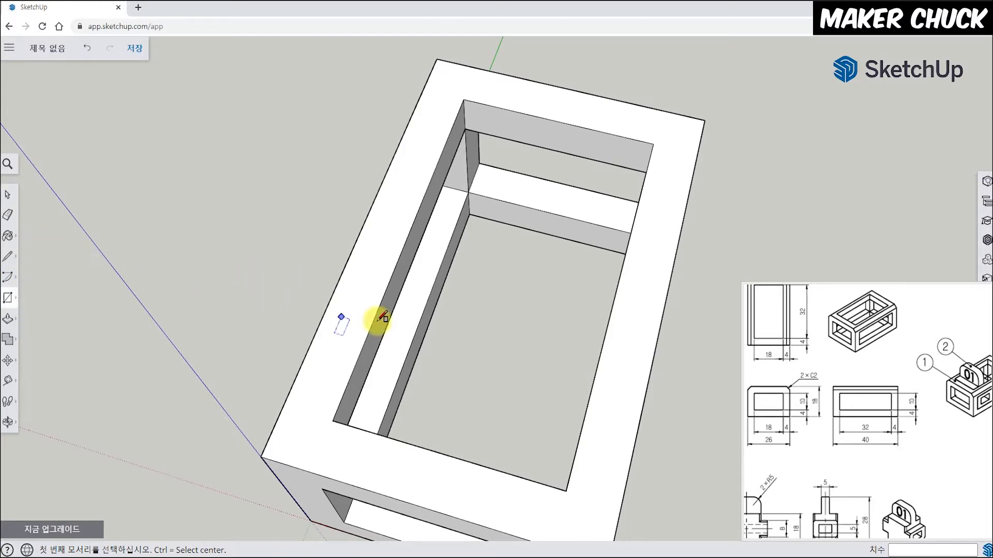
left_click(9, 197)
Draw a 2 × 2 mm square in the upper-right corner of the front end face, following the drawing's C2 chamfer.
middle_click_drag(365, 321, 525, 259)
scroll(543, 274, "up", 1)
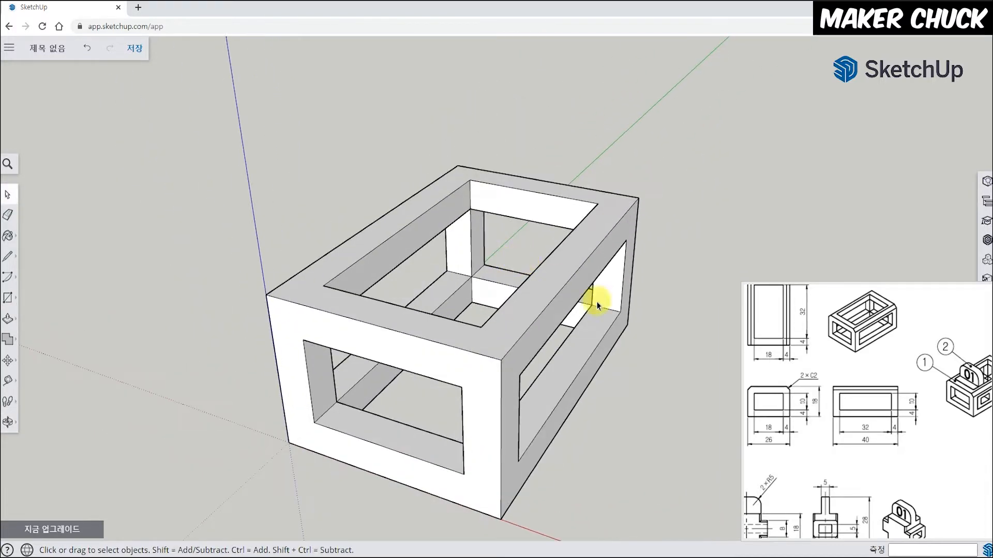
left_click_drag(860, 436, 871, 429)
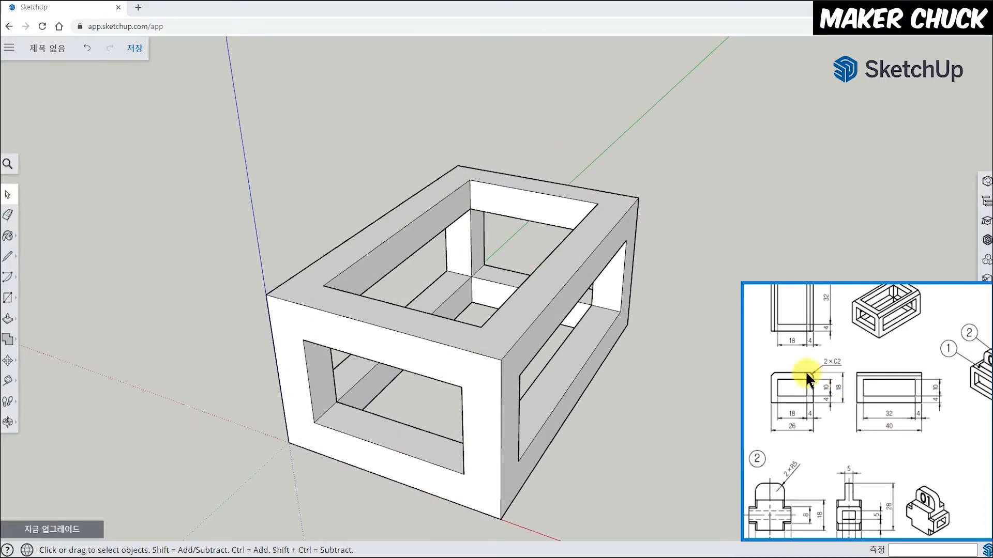
mouse_move(881, 429)
left_mouse_down()
mouse_move(870, 331)
mouse_move(907, 423)
mouse_move(919, 371)
mouse_move(920, 404)
left_mouse_up()
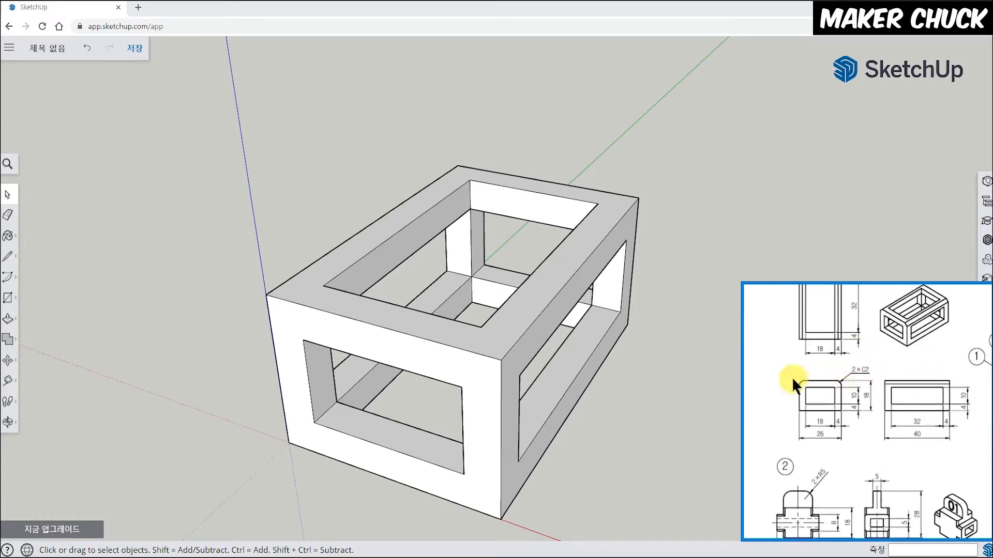
left_click(9, 298)
middle_click_drag(551, 502, 628, 231)
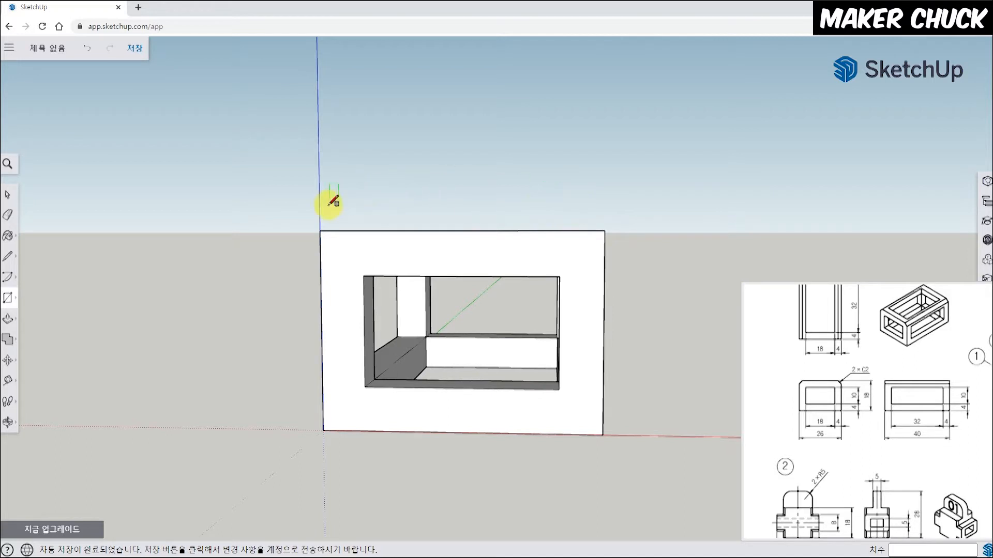
scroll(602, 215, "up", 2)
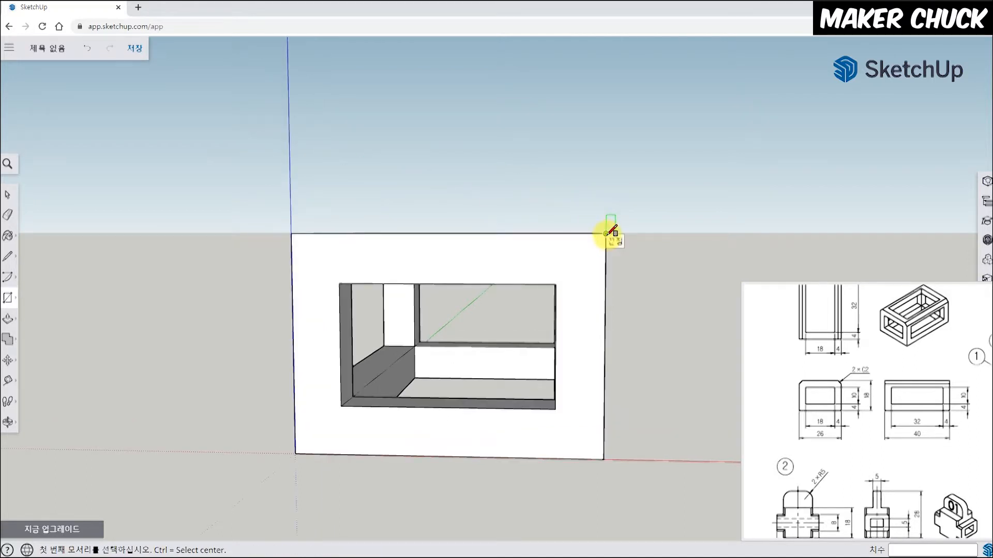
left_click(606, 233)
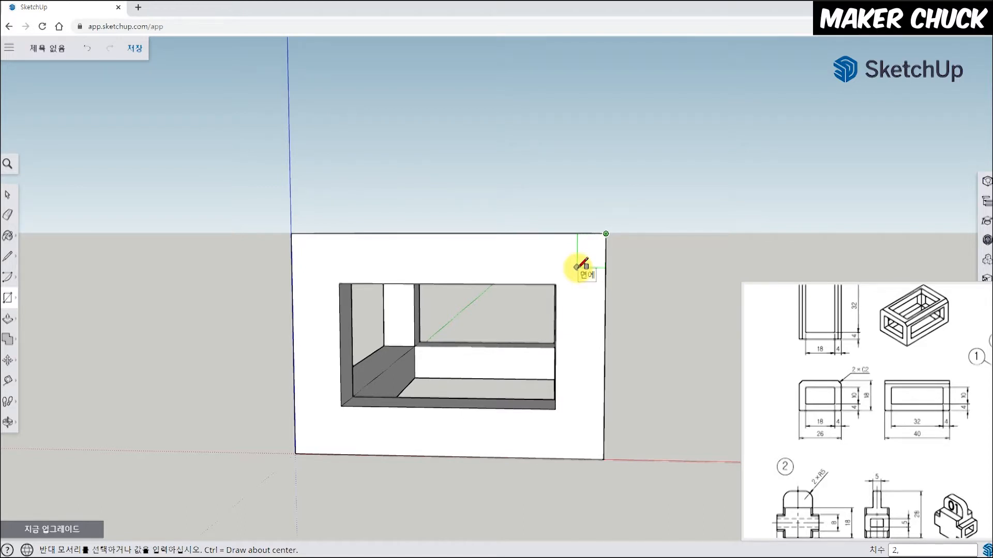
key("Return")
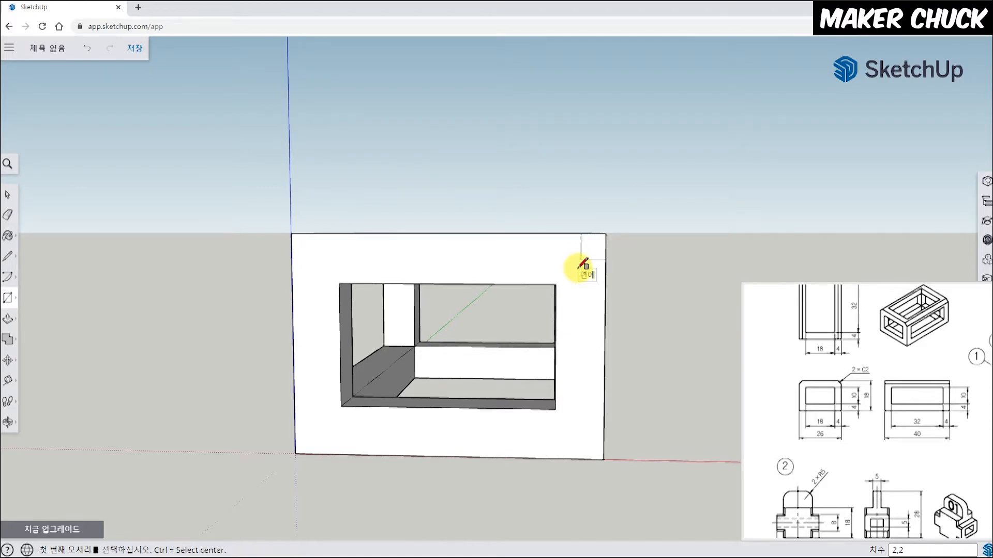
Draw a 2 × 2 mm square in the upper-left corner of the front end face.
left_click(291, 234)
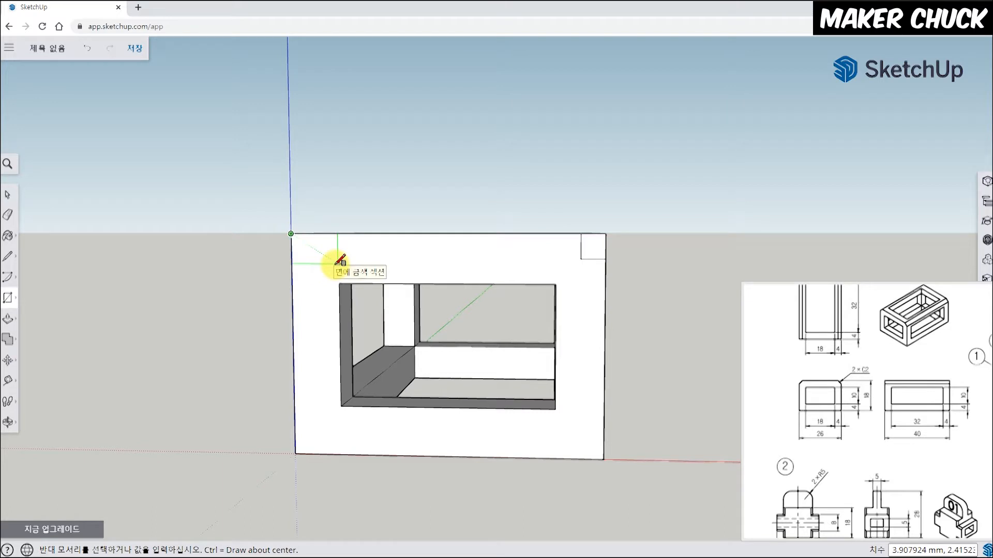
type("2,")
key("Return")
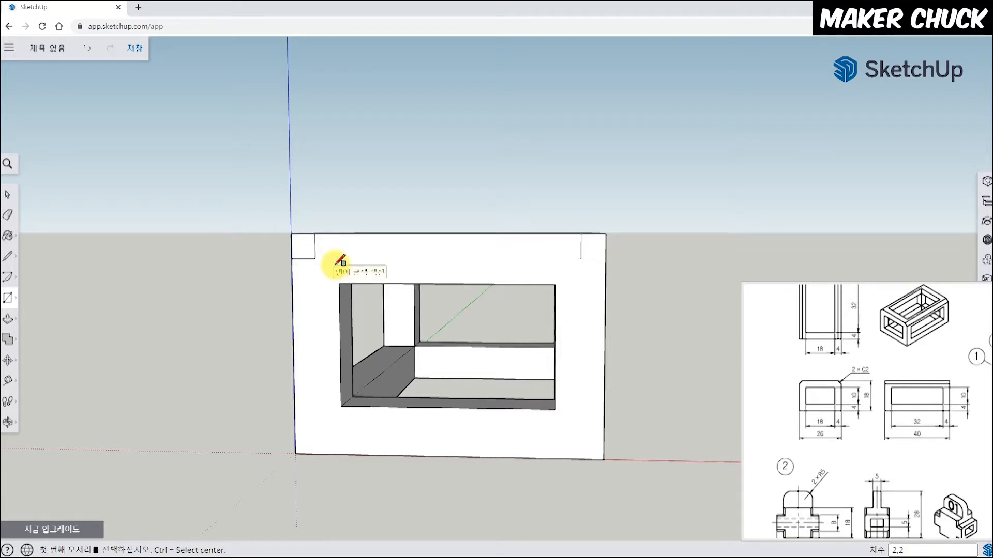
Draw a diagonal chamfer line across each 2 mm corner square, from the face's top edge to its side edge.
scroll(595, 234, "up", 2)
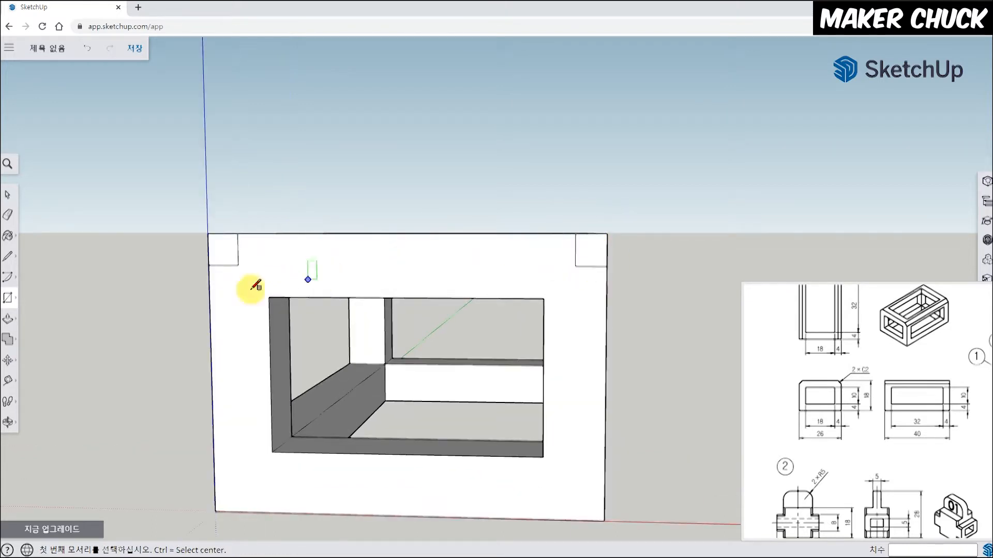
left_click(8, 256)
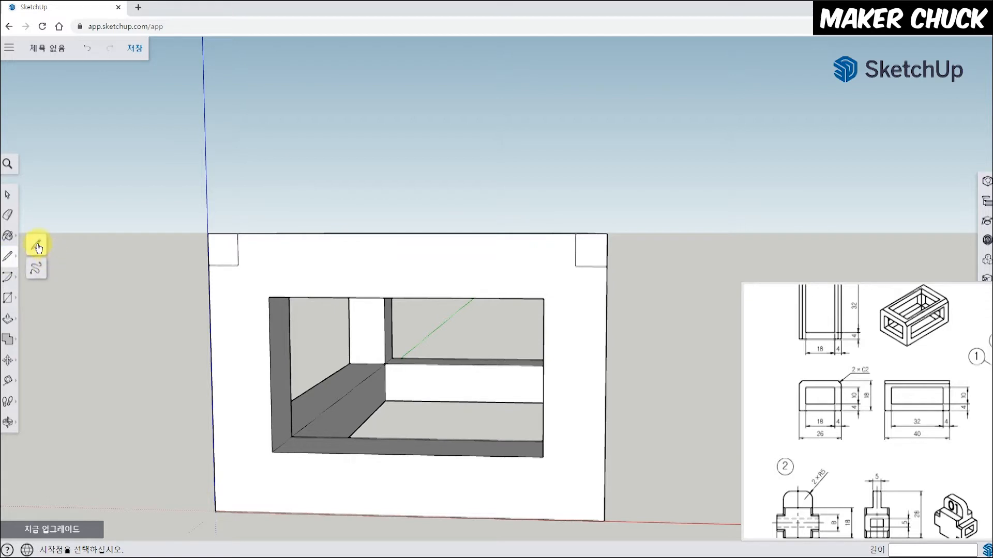
left_click(37, 248)
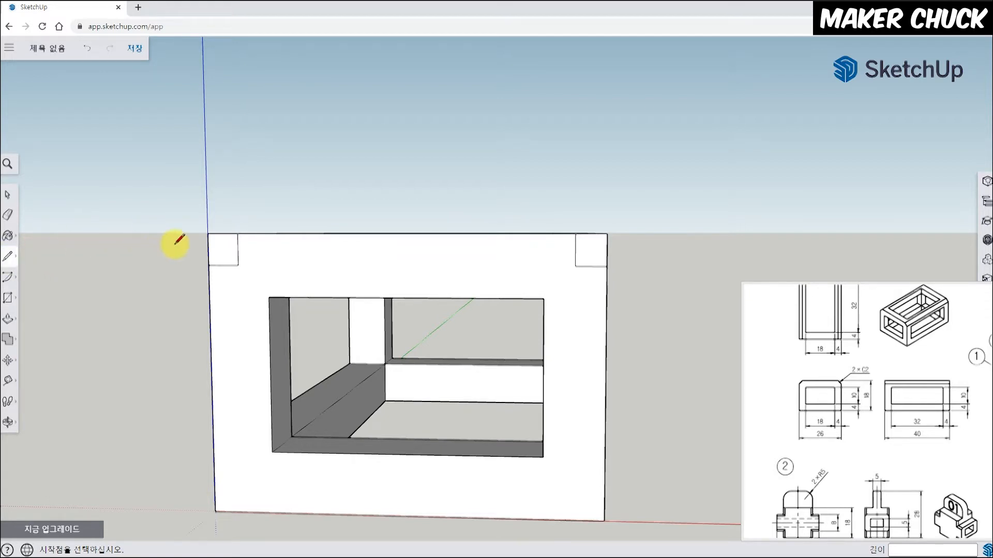
left_click(237, 233)
left_click(210, 264)
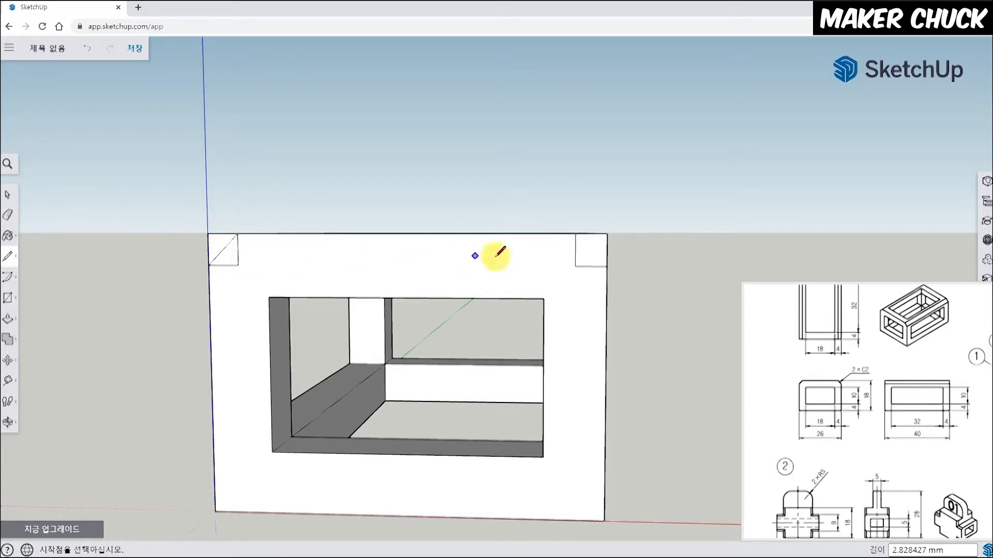
left_click(575, 233)
left_click(607, 266)
Push/Pull the outer triangle of the upper-right corner 40 mm back along the frame to cut the first chamfer.
middle_click_drag(609, 265, 147, 357)
left_click(6, 320)
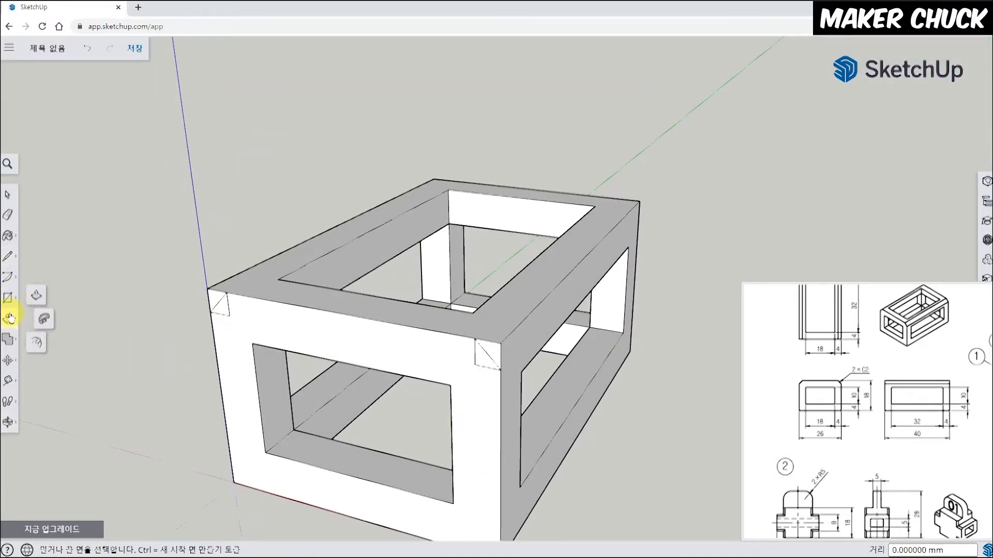
left_click(493, 353)
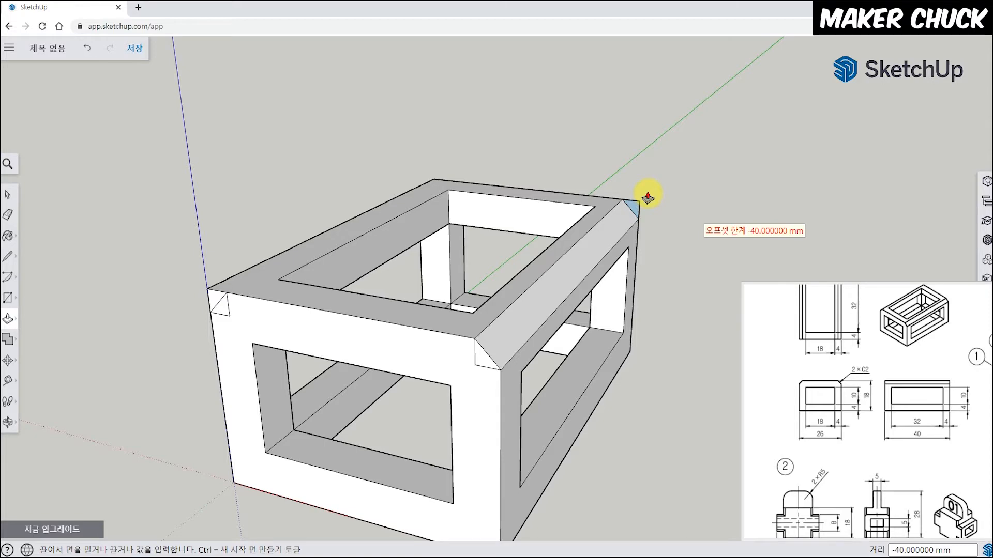
key("Escape")
Push/Pull the outer triangle of the frame's upper-left corner 40 mm back along the frame to cut the second chamfer.
middle_click_drag(144, 328, 486, 360)
left_click(507, 371)
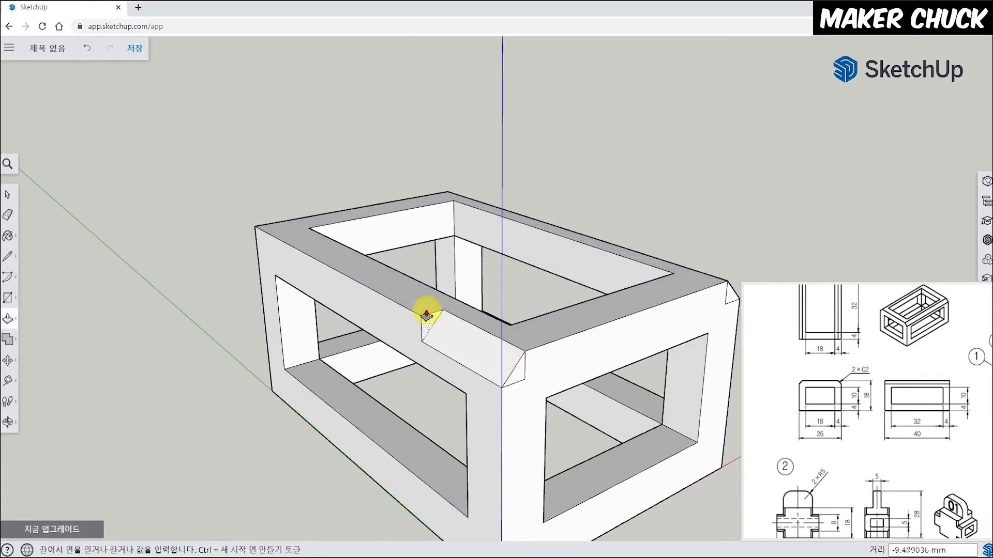
left_click(257, 229)
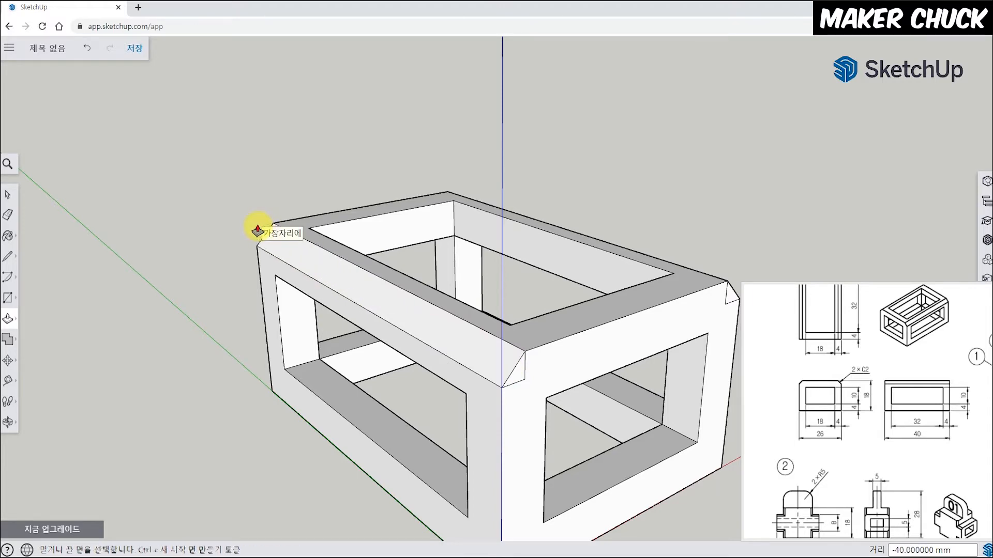
Erase the leftover construction edges of the 2 mm corner squares beside both chamfers on the front end face.
middle_click_drag(739, 359, 379, 397)
scroll(379, 397, "up", 2)
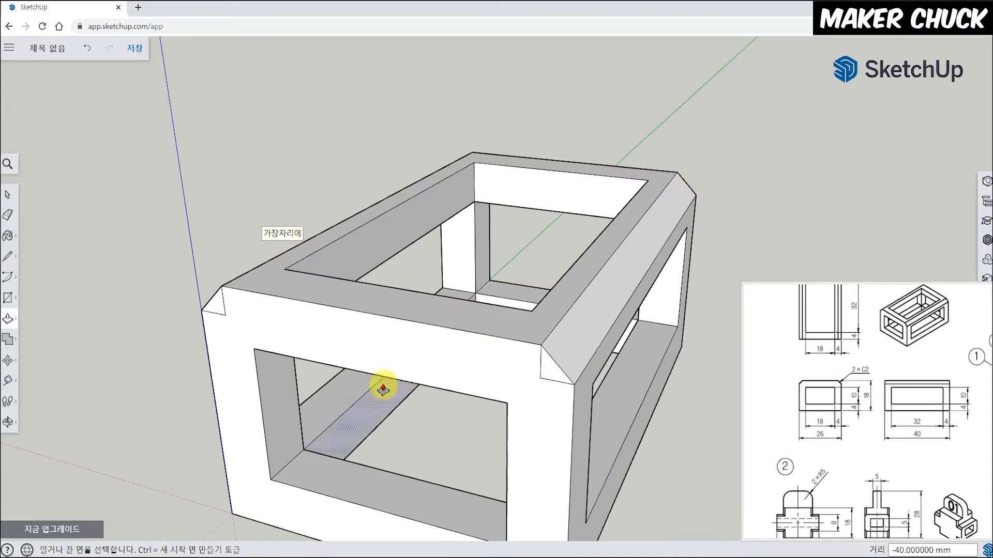
left_click(19, 216)
left_click_drag(228, 303, 220, 313)
left_click_drag(544, 377, 542, 387)
scroll(545, 391, "down", 2)
mouse_move(545, 392)
middle_mouse_down()
mouse_move(528, 464)
mouse_move(524, 458)
middle_mouse_up()
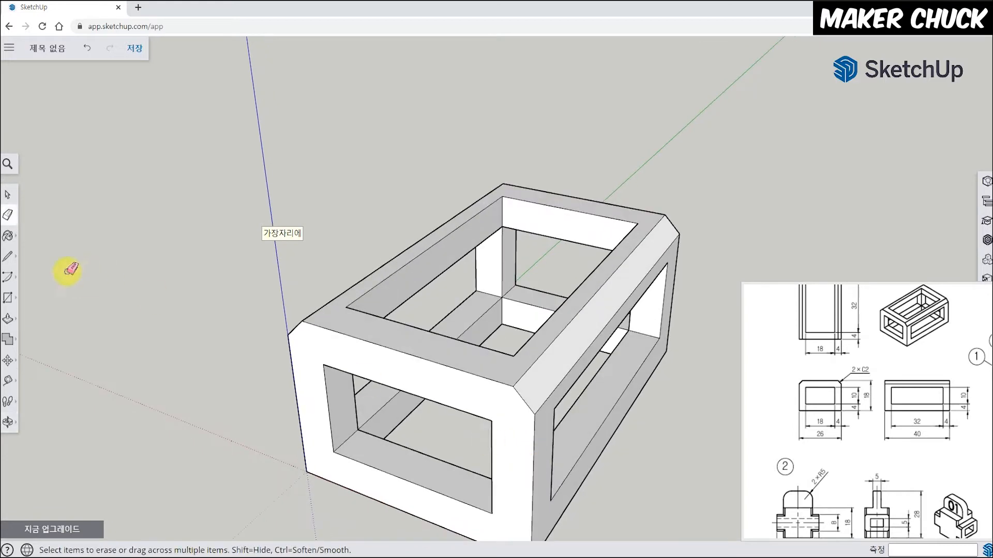
Select the entire chamfered frame with all its connected geometry and make it a group.
left_click(7, 298)
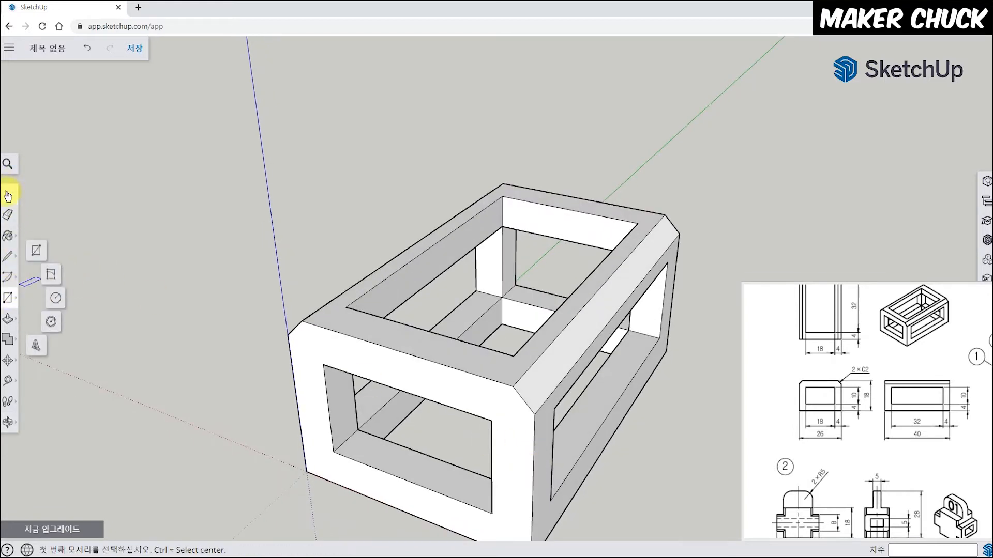
left_click(7, 194)
middle_click_drag(215, 390, 237, 376)
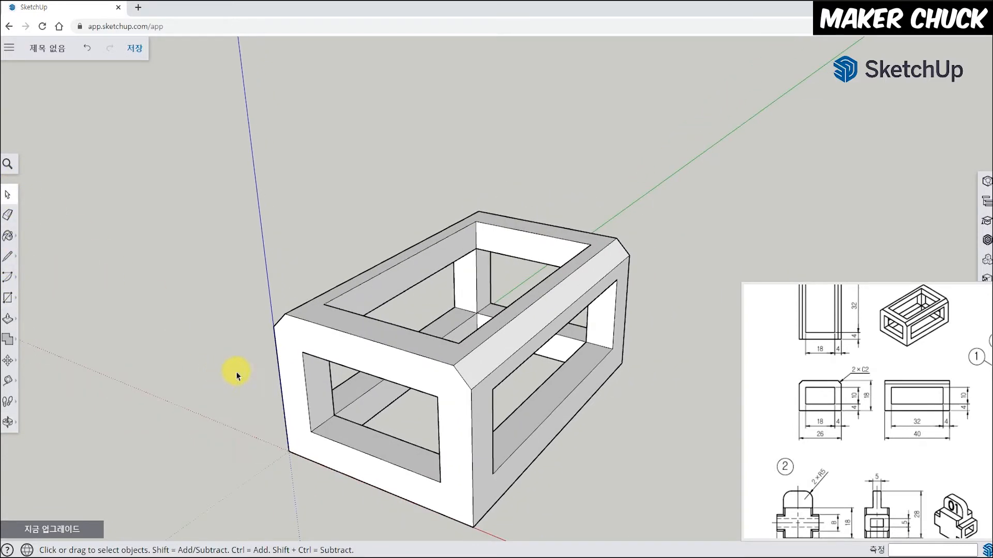
triple_click(466, 423)
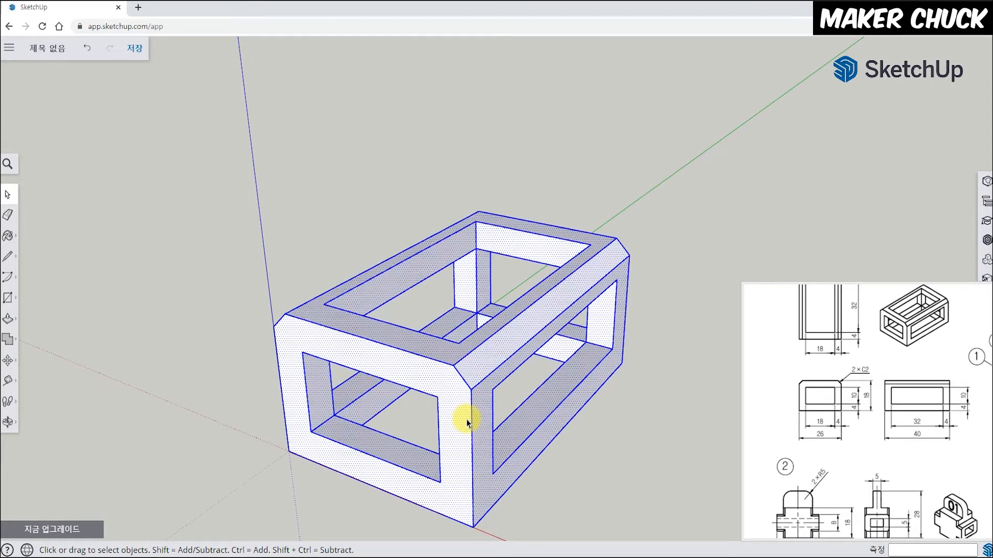
right_click(496, 359)
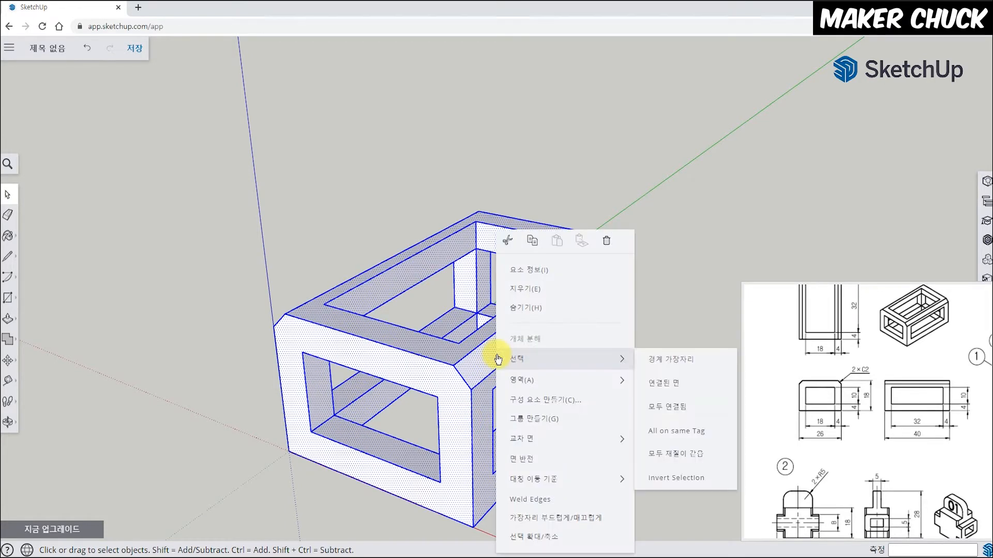
left_click(538, 421)
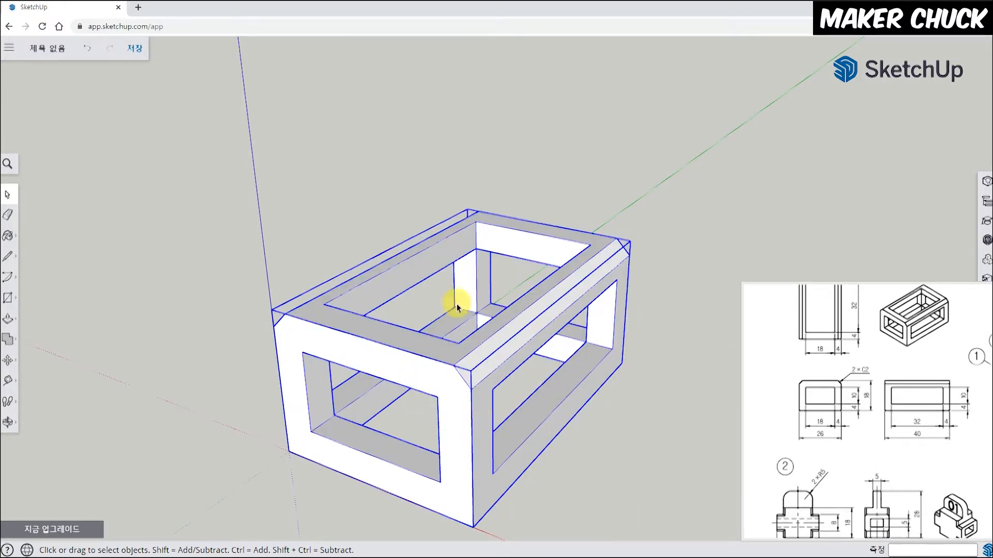
Compare the drawing views of parts 1 and 2 to work out part 2's dimensions A and B from the frame openings.
middle_click_drag(450, 303, 410, 414)
middle_click_drag(511, 428, 498, 405)
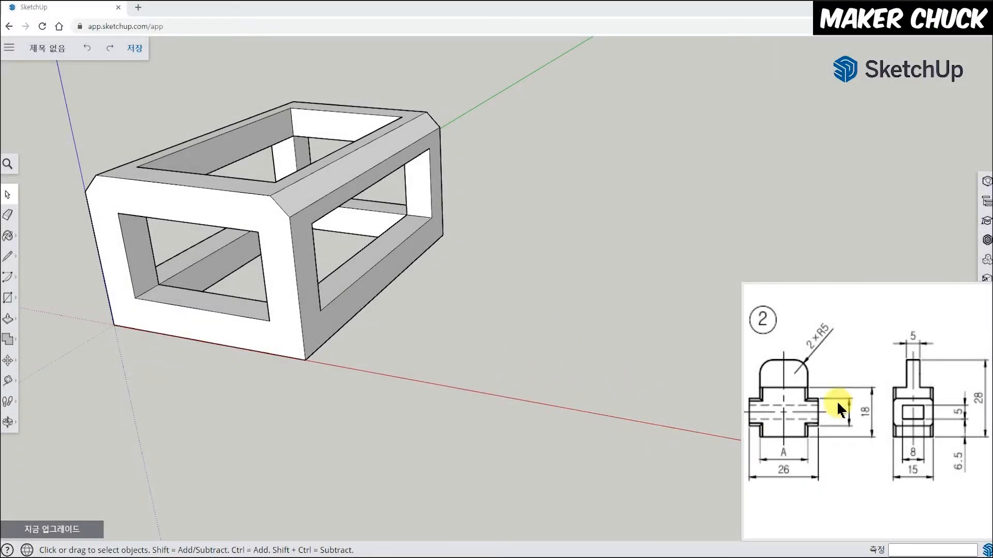
left_click_drag(805, 430, 852, 421)
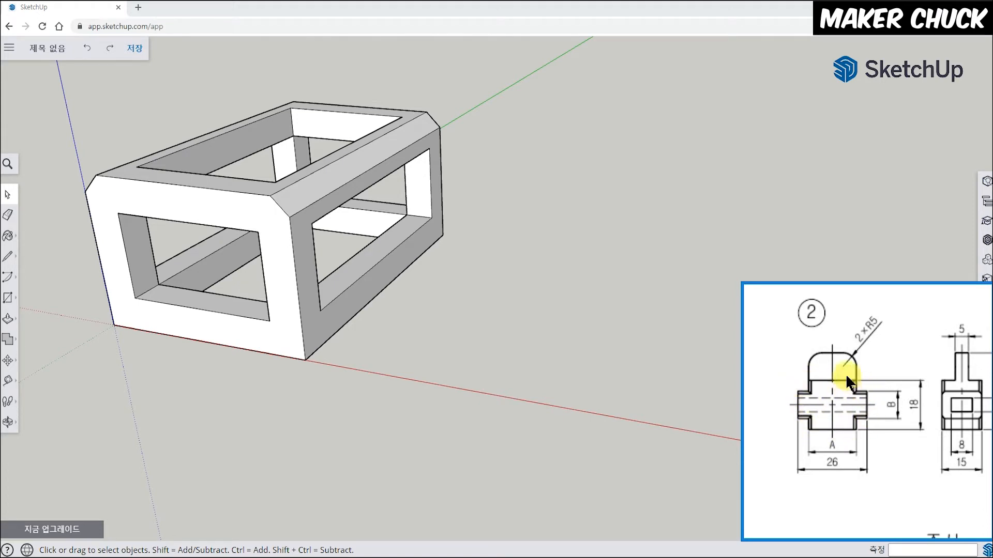
middle_click_drag(398, 414, 492, 316)
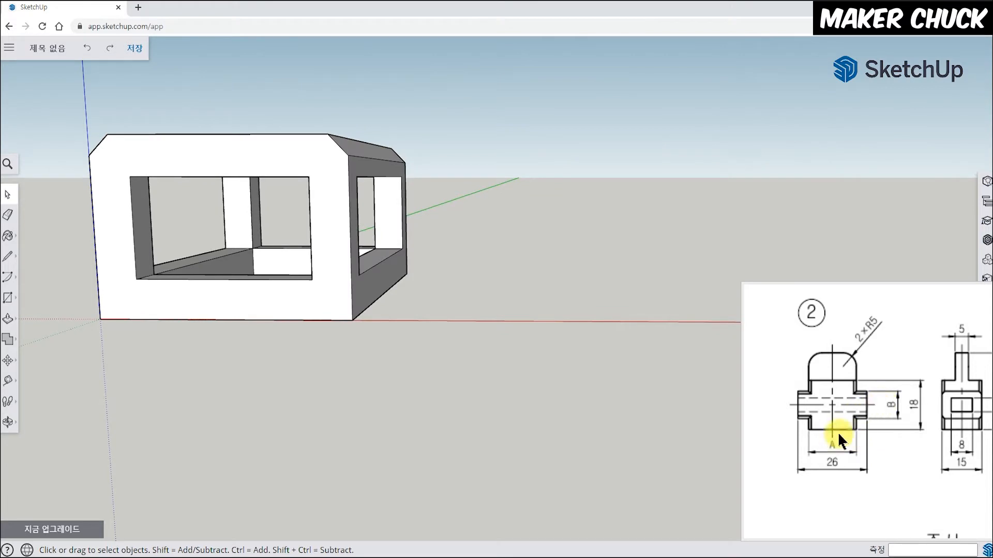
left_click_drag(908, 342, 889, 381)
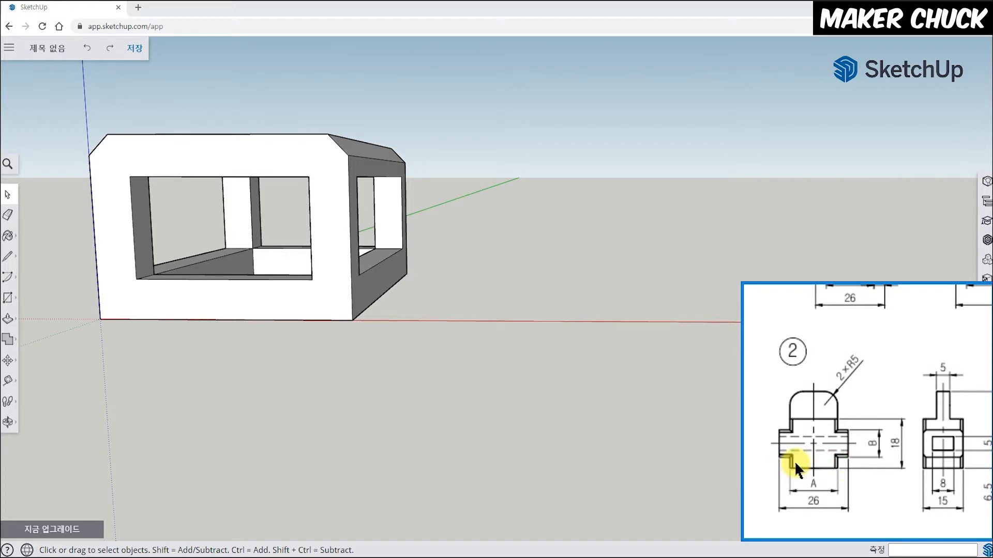
left_click_drag(881, 380, 826, 486)
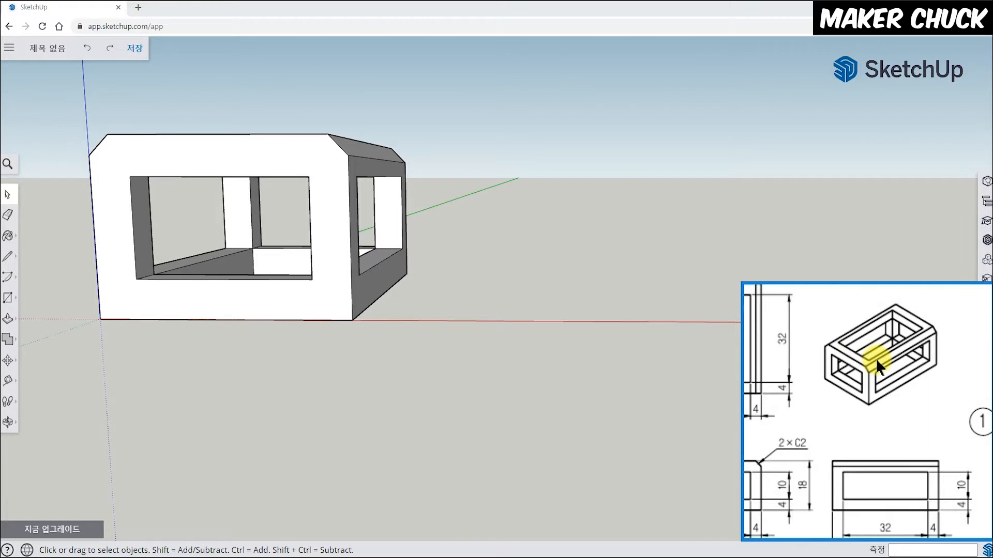
scroll(842, 369, "up", 2)
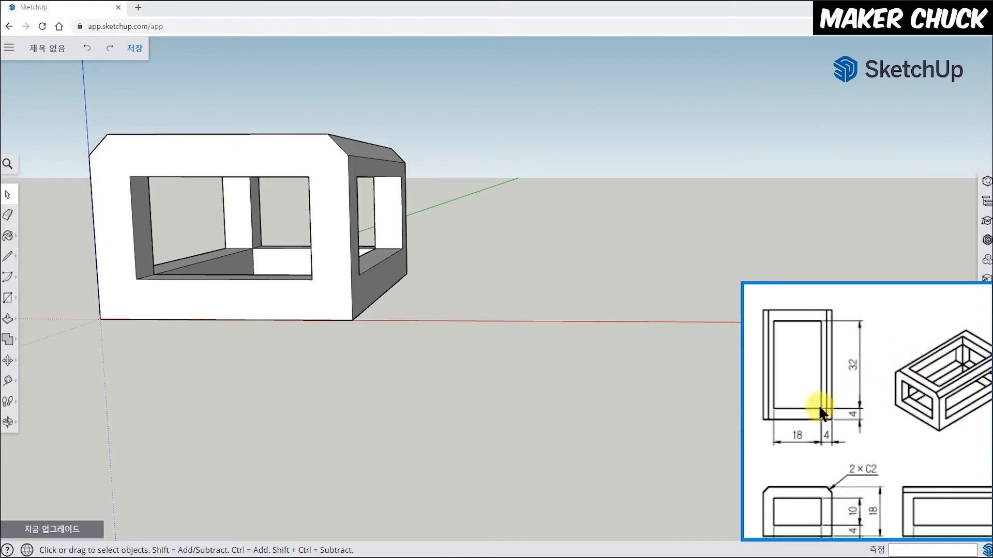
mouse_move(841, 467)
left_mouse_down()
mouse_move(843, 359)
mouse_move(855, 336)
left_mouse_up()
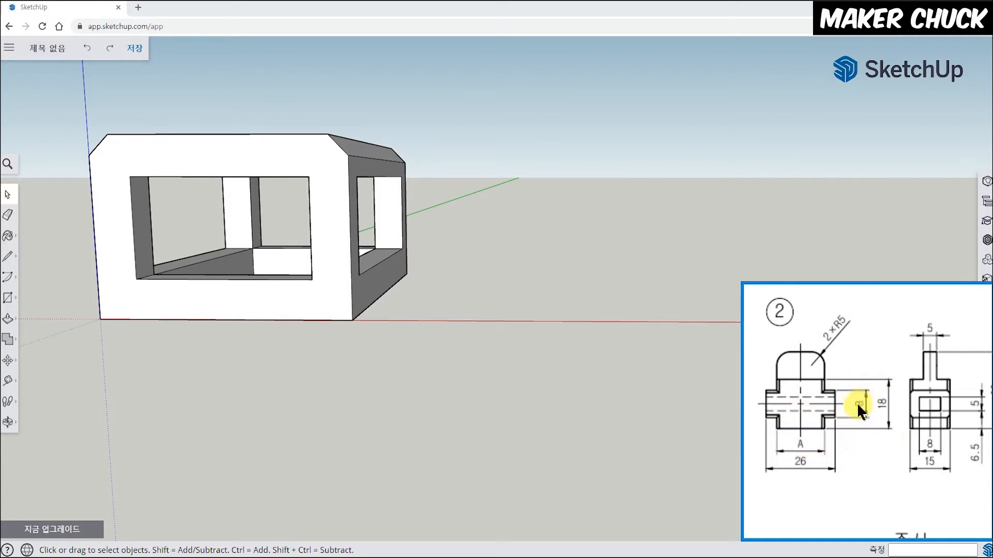
mouse_move(879, 352)
left_mouse_down()
mouse_move(817, 437)
mouse_move(835, 440)
left_mouse_up()
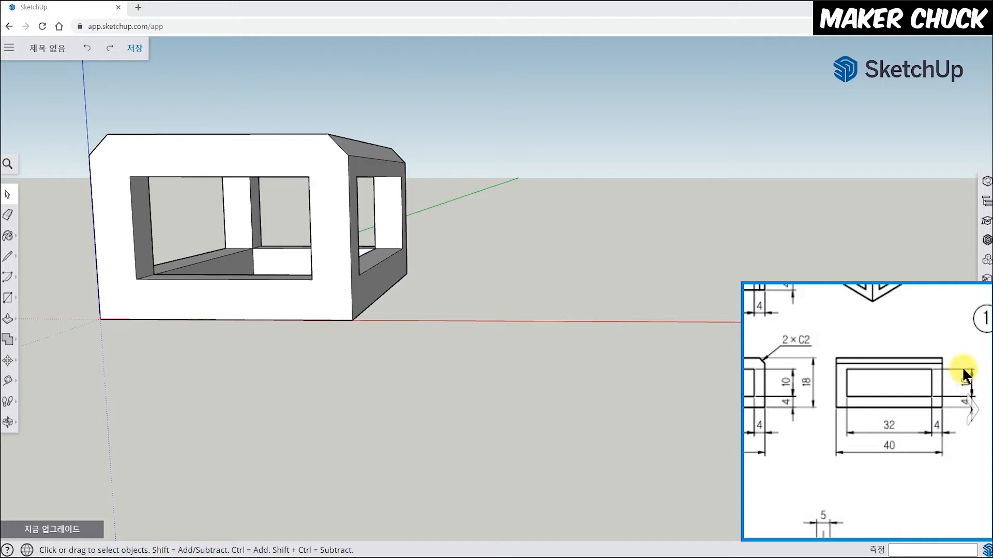
mouse_move(832, 484)
left_mouse_down()
mouse_move(858, 466)
mouse_move(897, 388)
left_mouse_up()
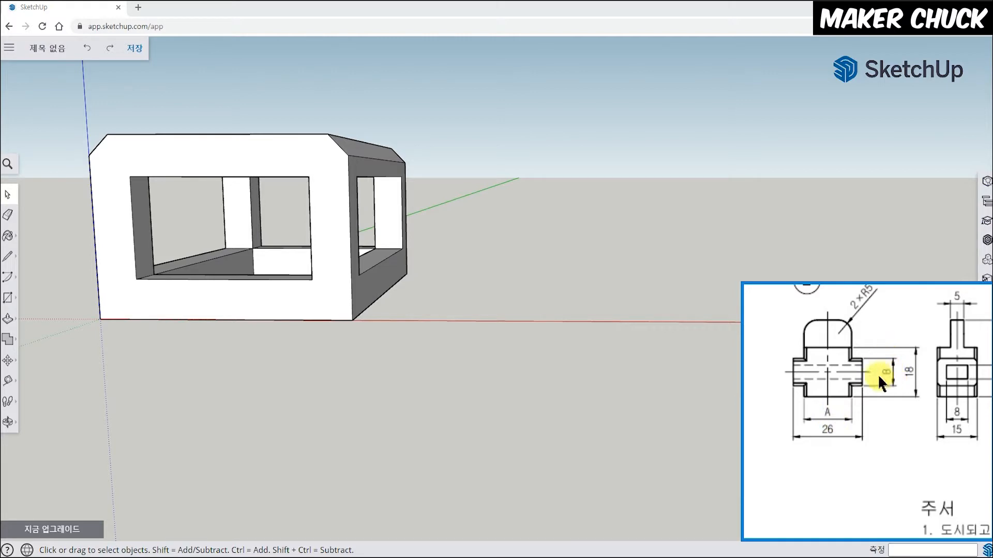
Draw an upright 26 × 9 mm rectangle beside the frame, parallel to its front end face, for part 2's crossbar.
middle_click_drag(515, 384, 509, 375)
middle_click_drag(392, 224, 550, 228)
key("space")
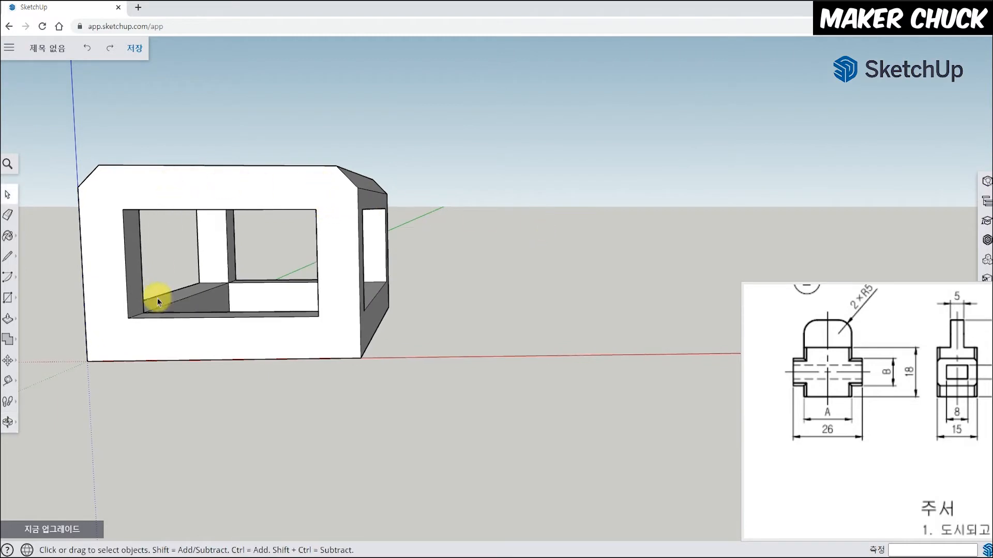
left_click(12, 307)
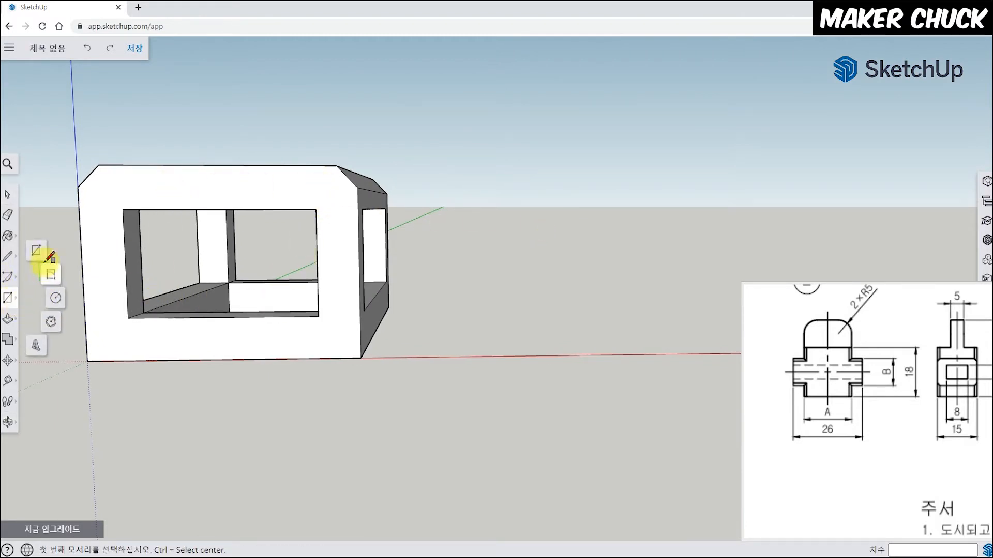
left_click(464, 194)
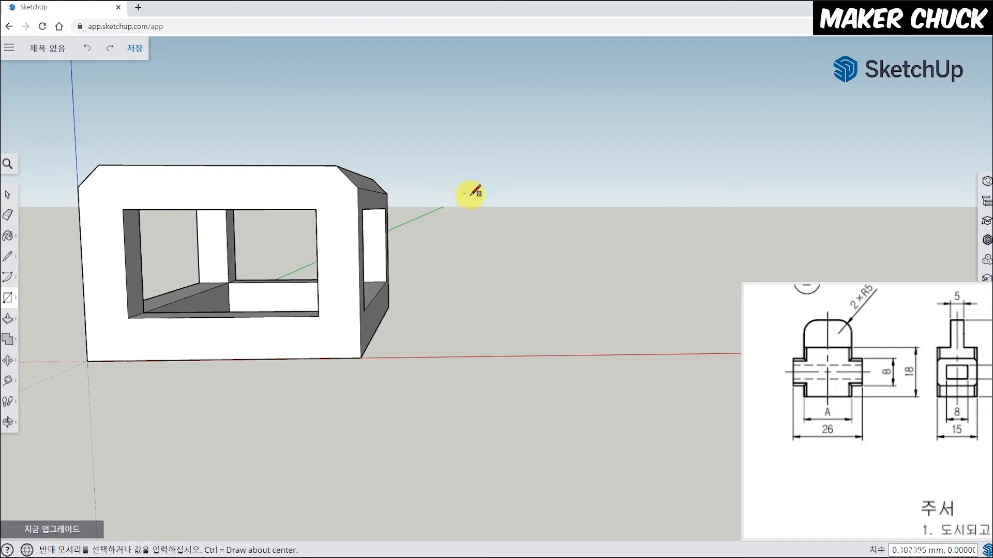
middle_click_drag(718, 327, 716, 299)
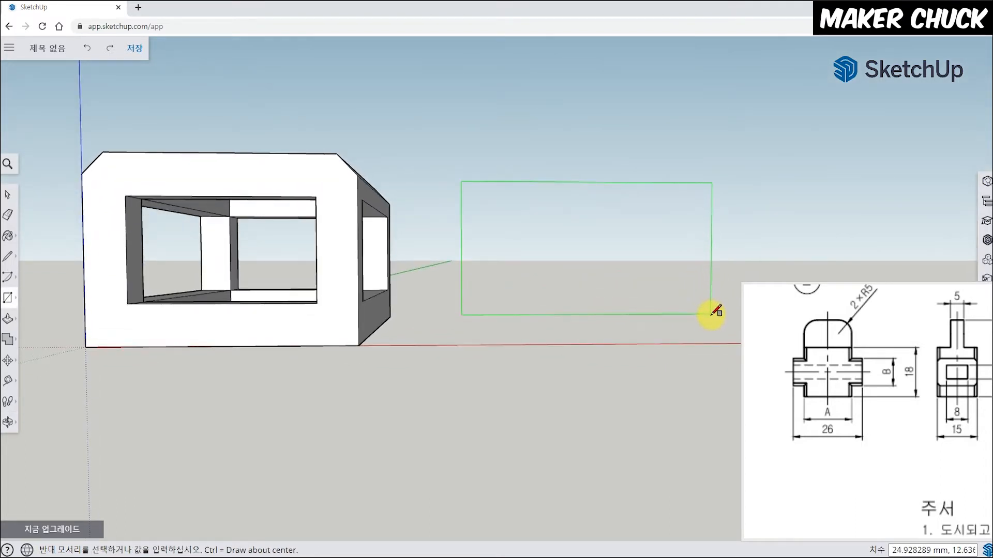
type("26,9")
key("Return")
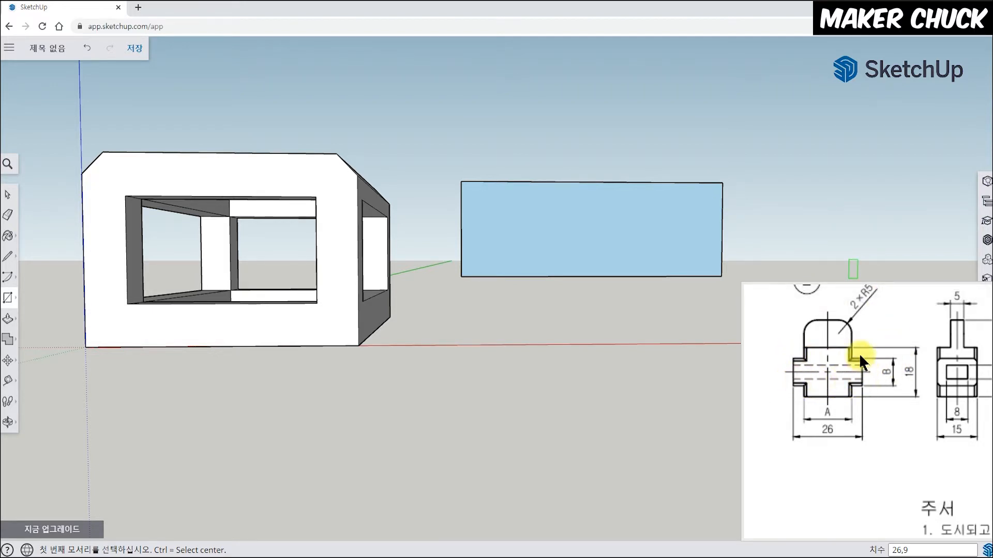
Draw a vertical line from the midpoint of the rectangle's top edge to the midpoint of its bottom edge.
middle_click_drag(667, 319, 633, 320)
left_click(7, 259)
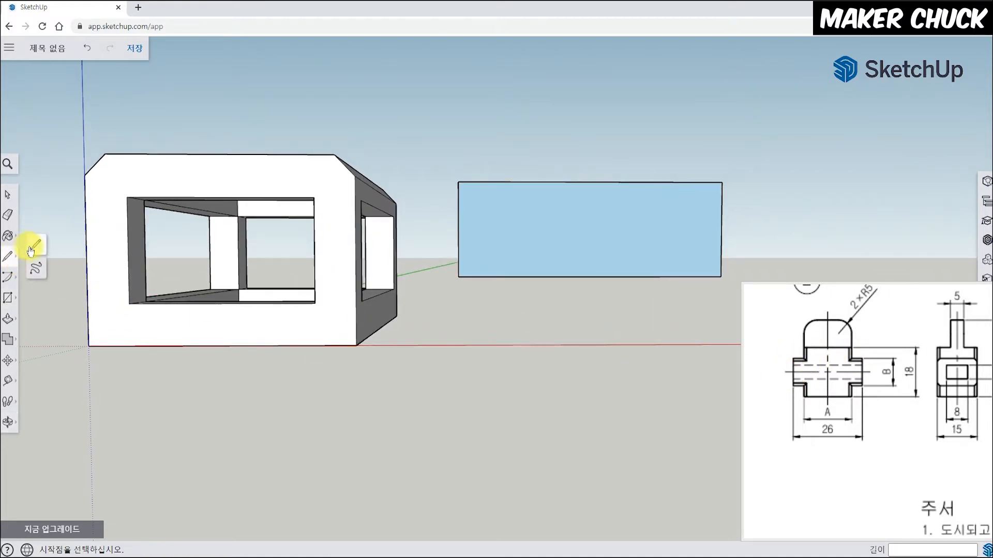
left_click(32, 252)
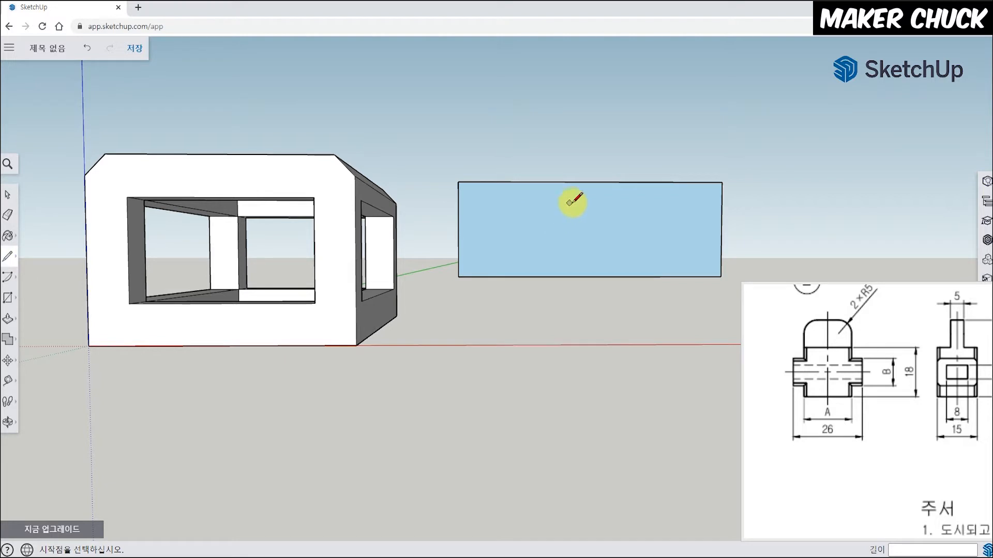
left_click(590, 183)
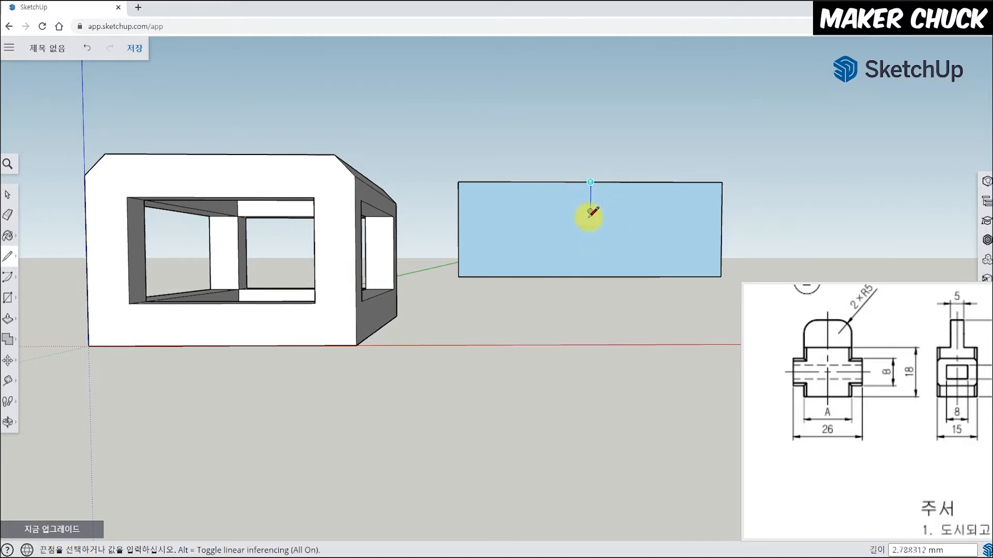
left_click(590, 277)
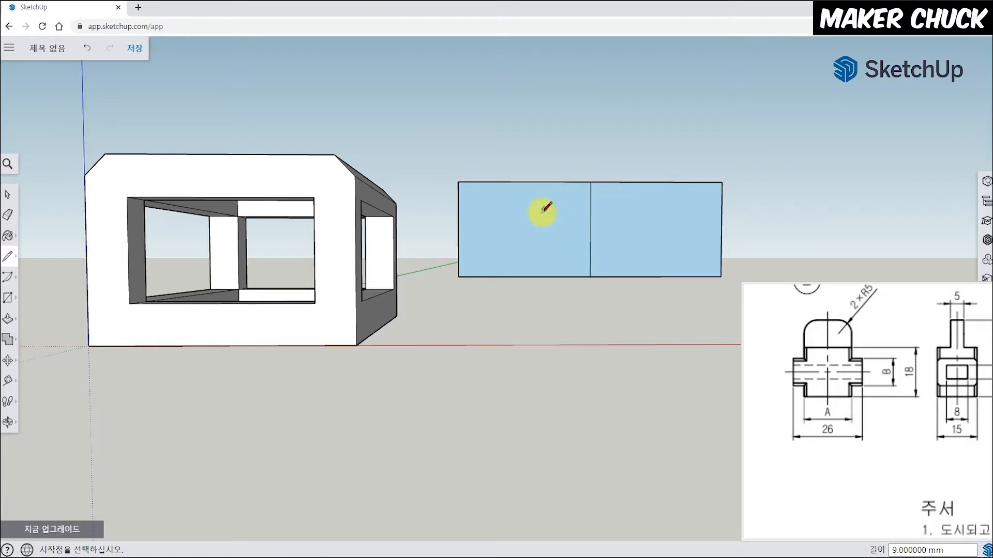
Draw a rectangle 18 mm high and 17 mm wide, centred on the midpoint of the vertical centre line.
middle_click_drag(713, 199, 678, 267)
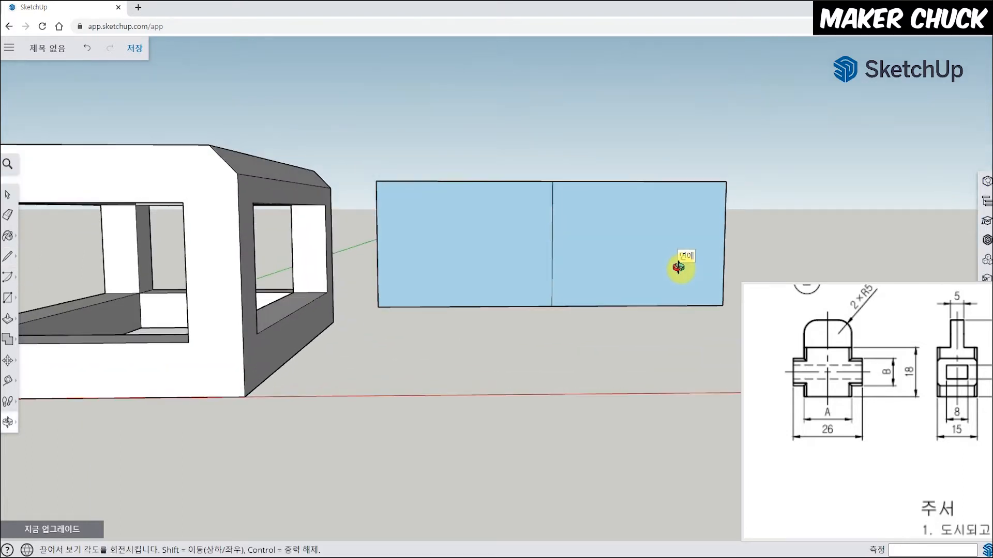
left_click(9, 298)
left_click(38, 252)
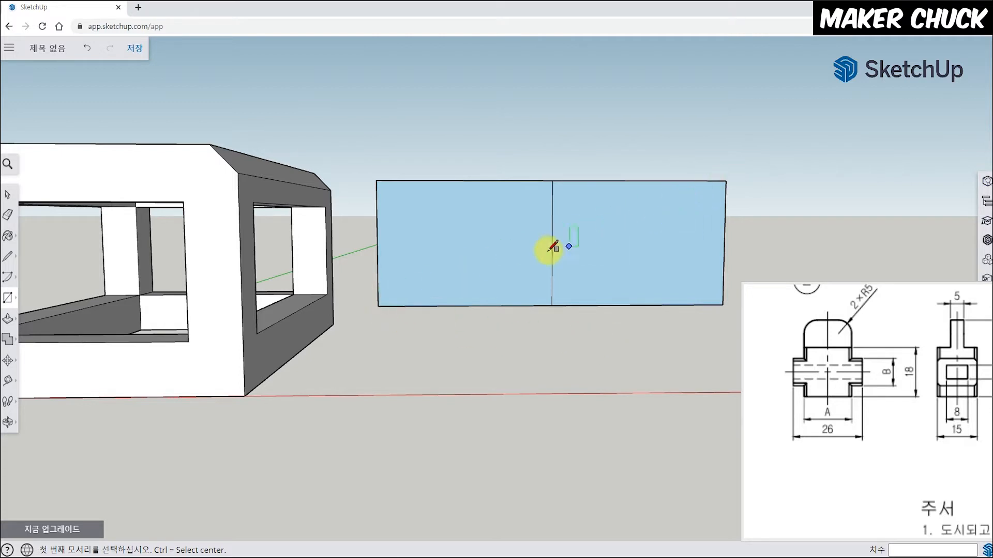
key("ctrl")
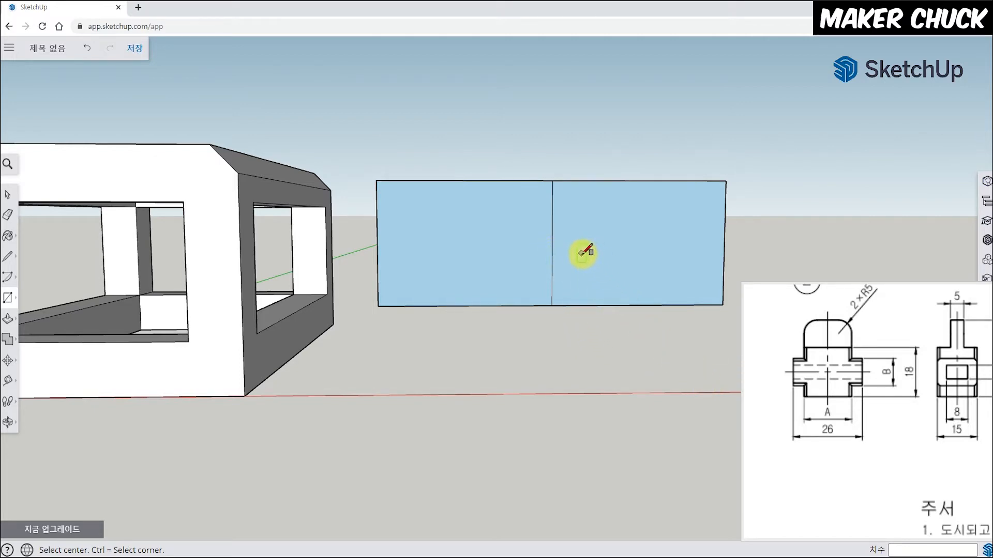
key("ctrl")
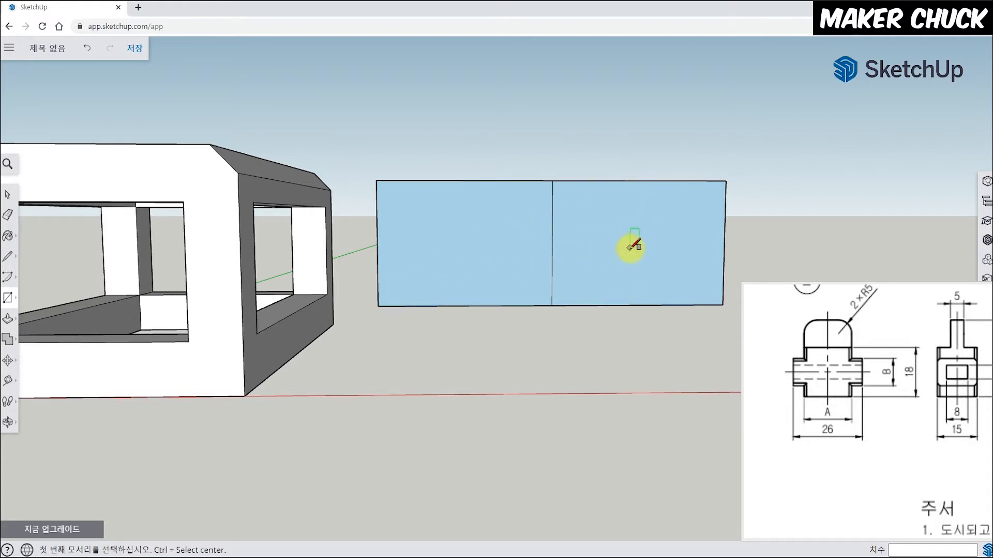
key("ctrl")
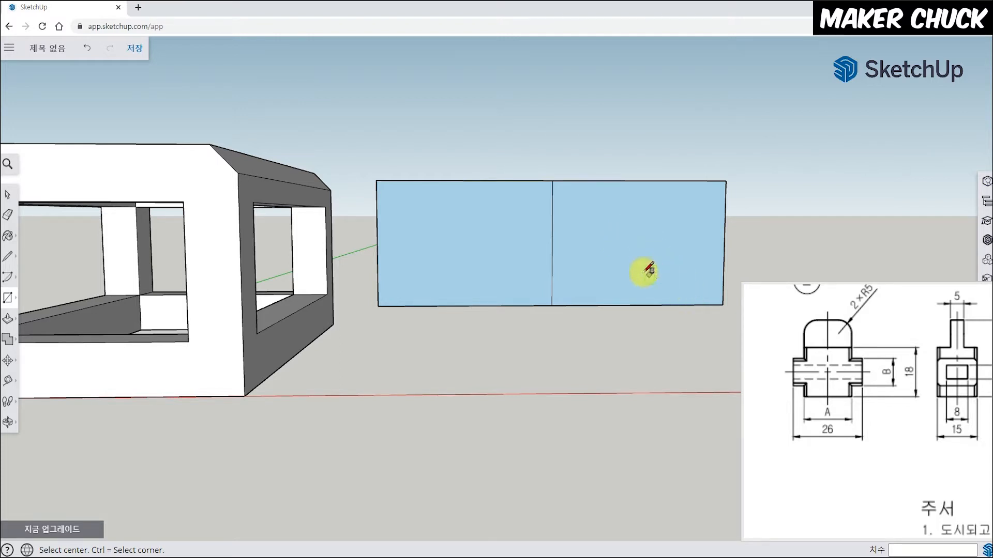
left_click(552, 244)
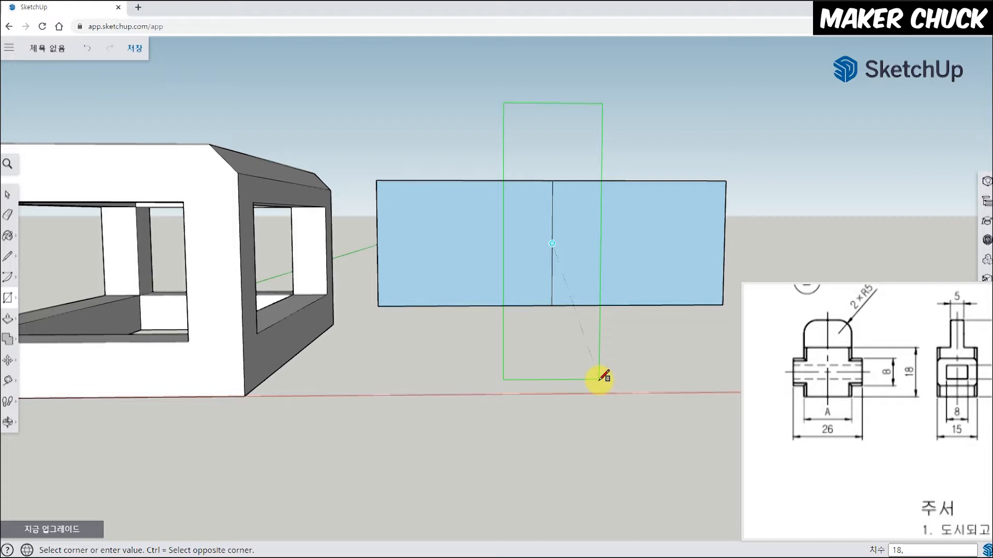
key("Return")
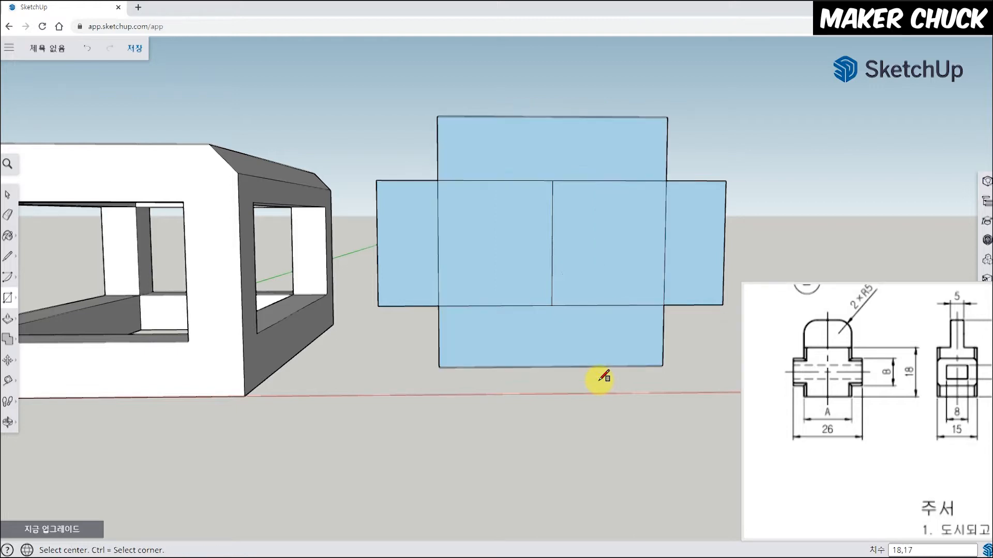
middle_click_drag(622, 388, 649, 385)
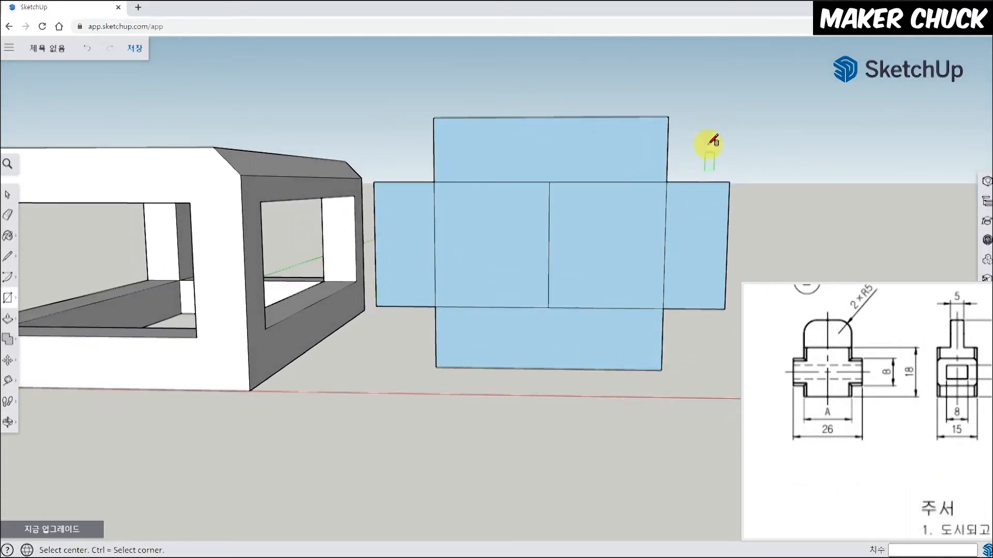
Measure from the lower corner of the cross-shaped profile along its bottom edge with the Tape Measure.
left_click(8, 380)
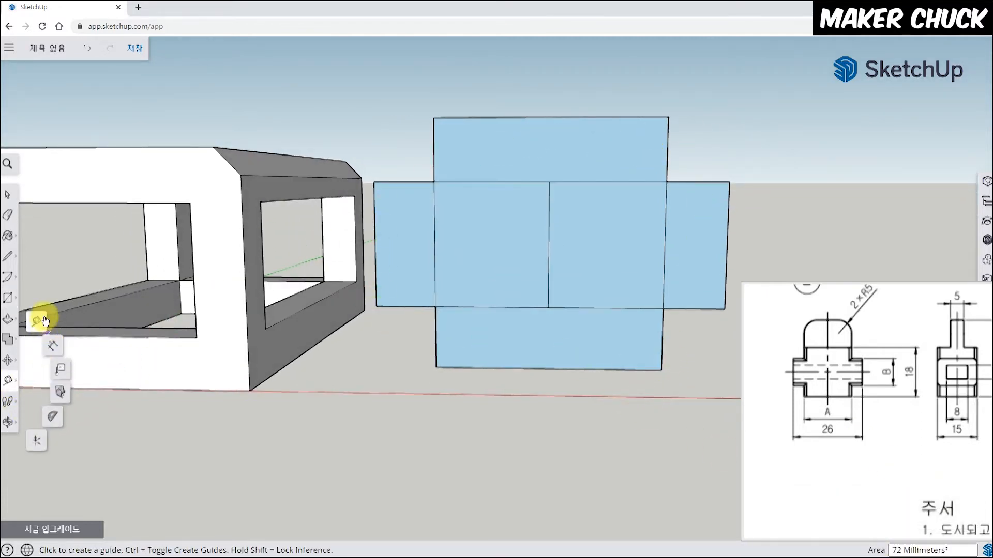
left_click(45, 320)
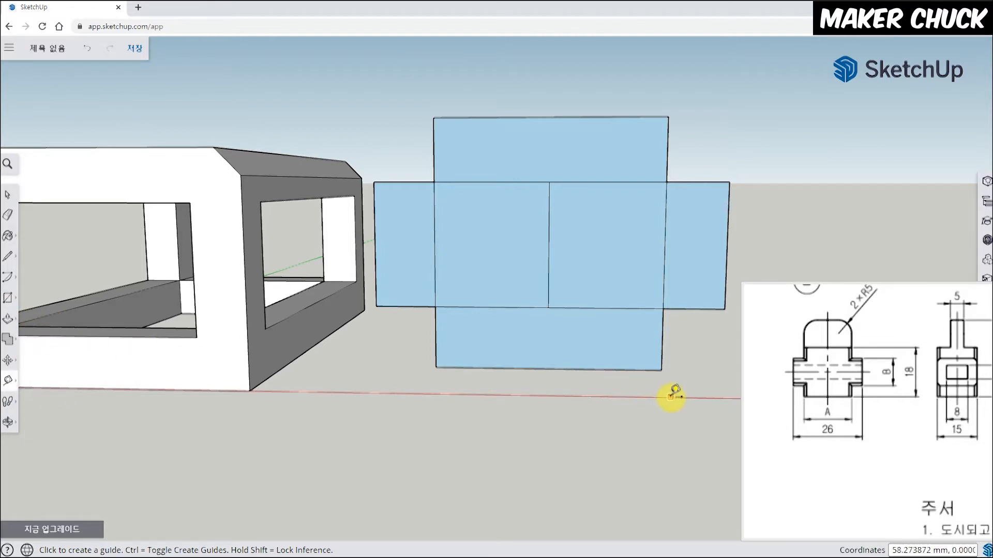
middle_click_drag(669, 396, 670, 406)
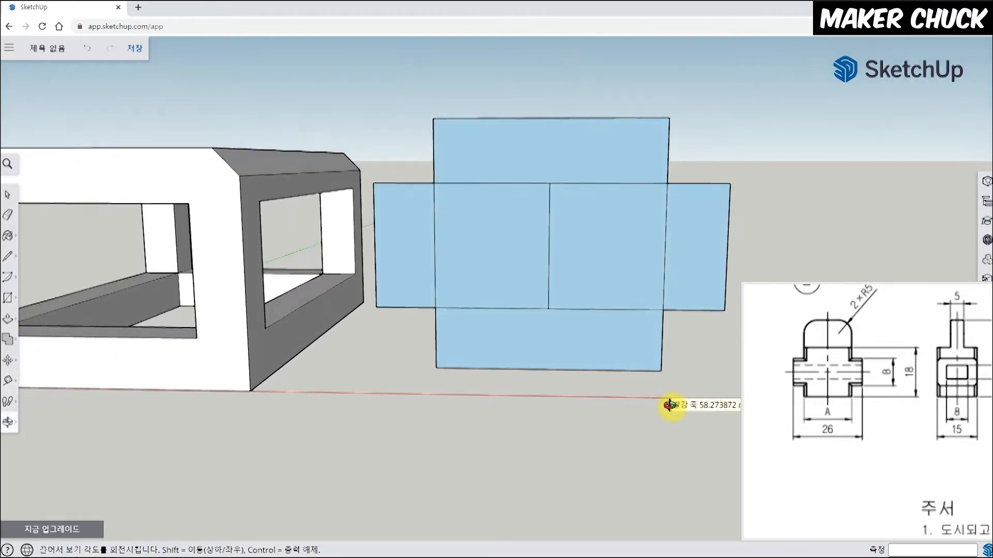
left_click(661, 370)
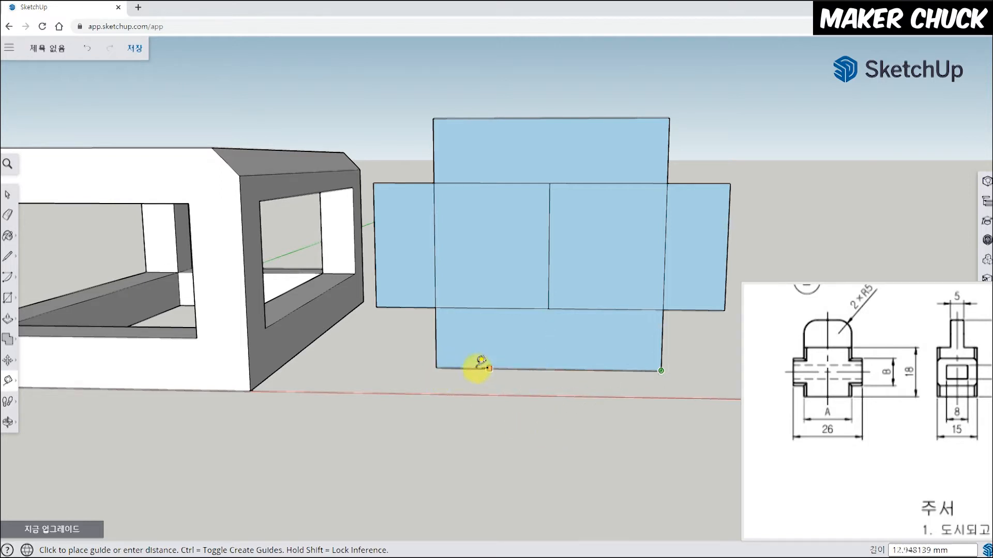
left_click(10, 195)
Erase the inner lines where the two rectangles overlap, leaving a single cross-shaped face.
middle_click_drag(514, 443, 514, 467)
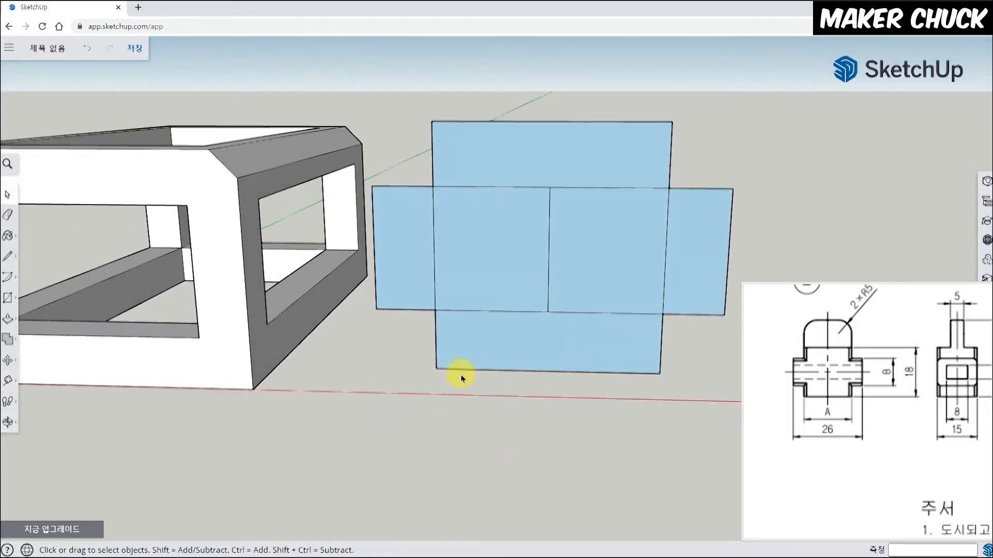
left_click(10, 215)
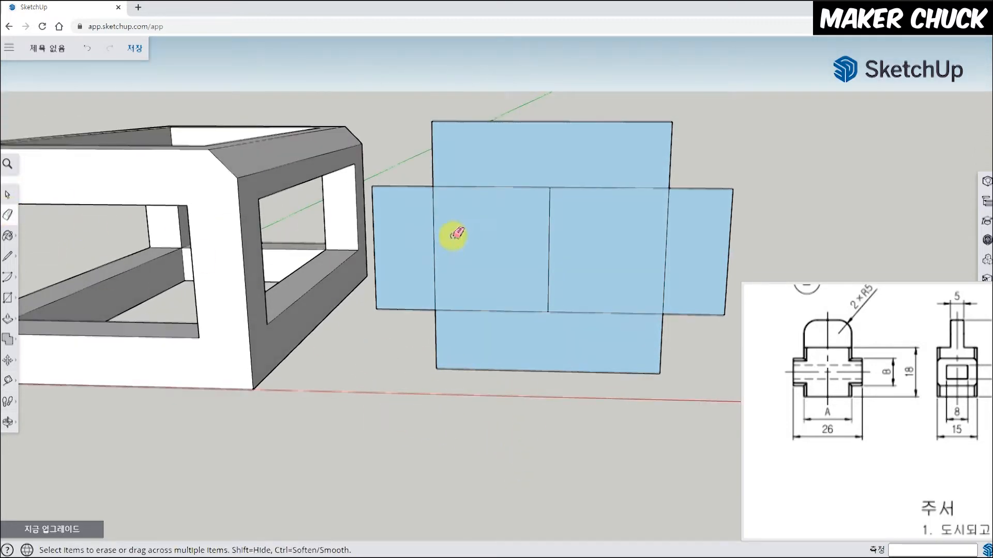
mouse_move(551, 194)
left_mouse_down()
mouse_move(445, 213)
mouse_move(436, 225)
left_mouse_up()
left_click_drag(499, 288, 522, 314)
left_click_drag(657, 274, 672, 274)
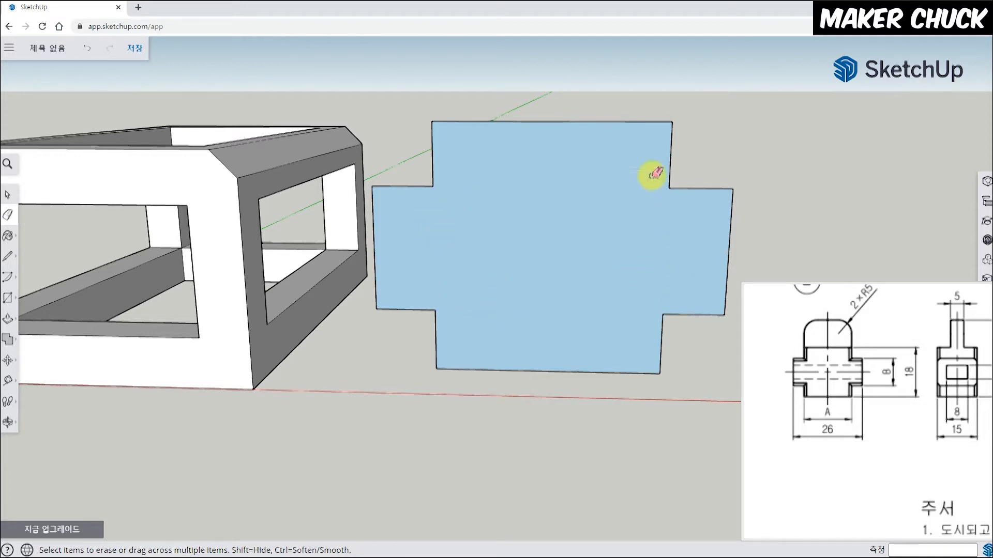
Extrude the cross-shaped profile 15 mm, the depth given in part 2's side view.
middle_click_drag(665, 240, 372, 322)
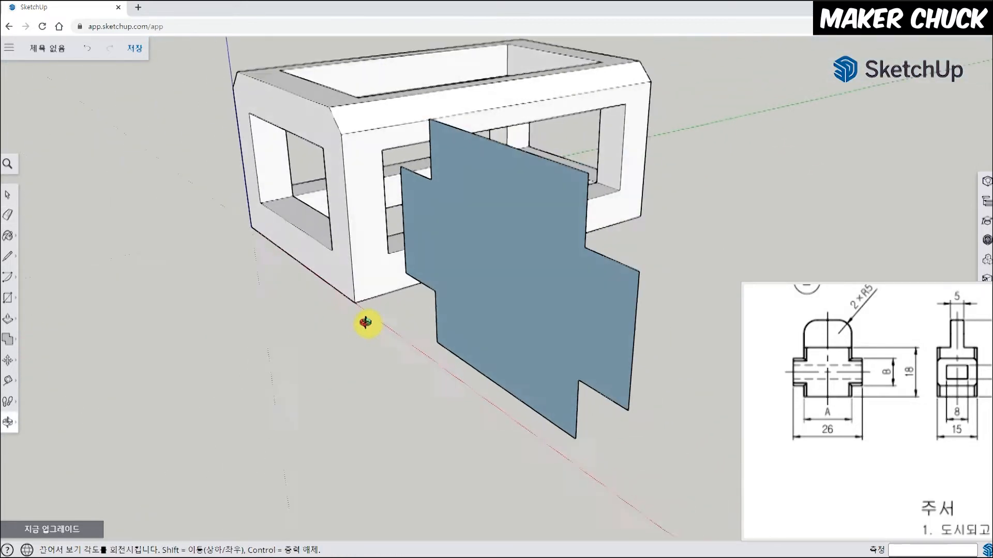
scroll(378, 319, "down", 3)
left_click_drag(923, 391, 887, 420)
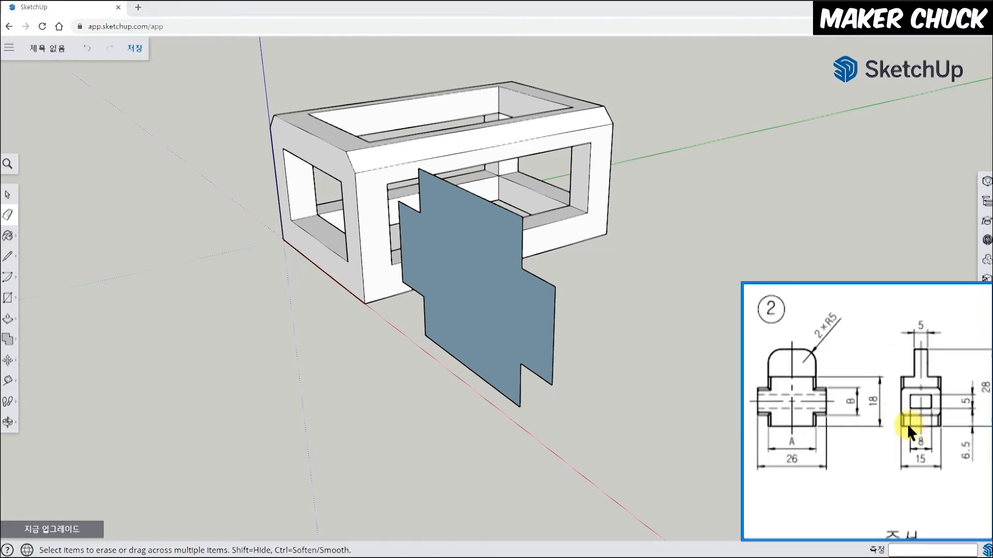
left_click(7, 315)
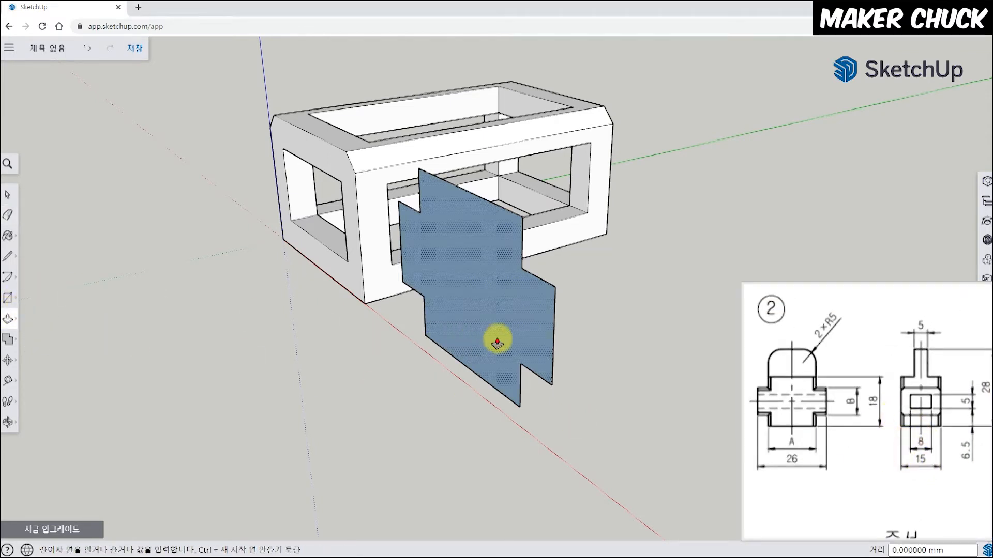
left_click_drag(497, 342, 575, 309)
type("15")
key("Return")
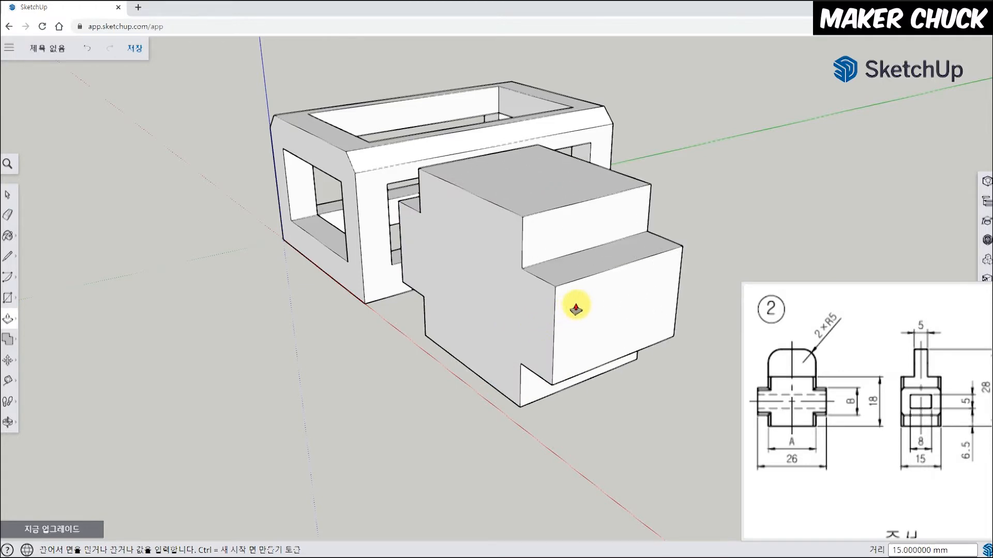
Compare part 2's front and side views with the solid to work out the rectangular through-hole's position and size.
middle_click_drag(693, 372, 683, 271)
scroll(688, 290, "up", 3)
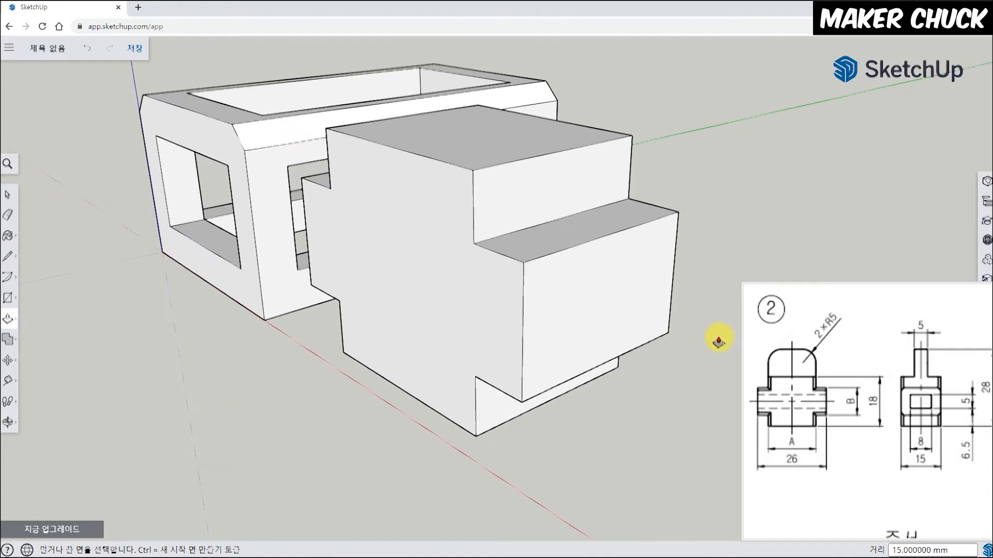
left_click_drag(921, 453, 903, 457)
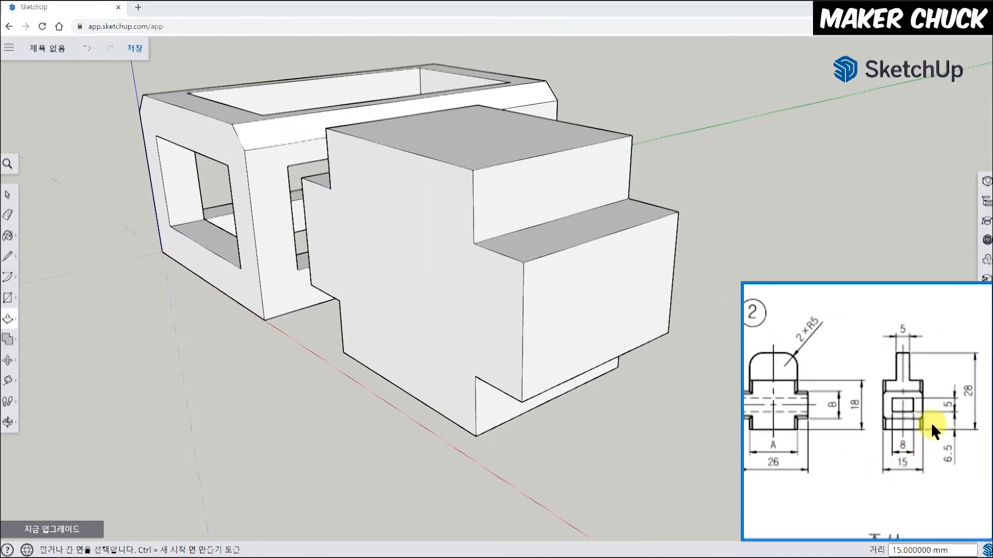
left_click_drag(784, 405, 842, 405)
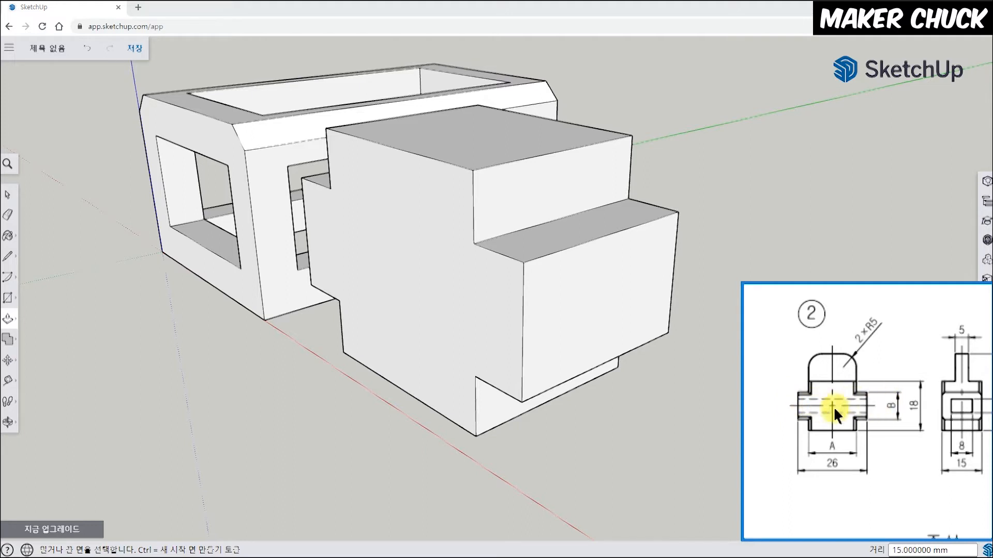
left_click_drag(885, 420, 813, 423)
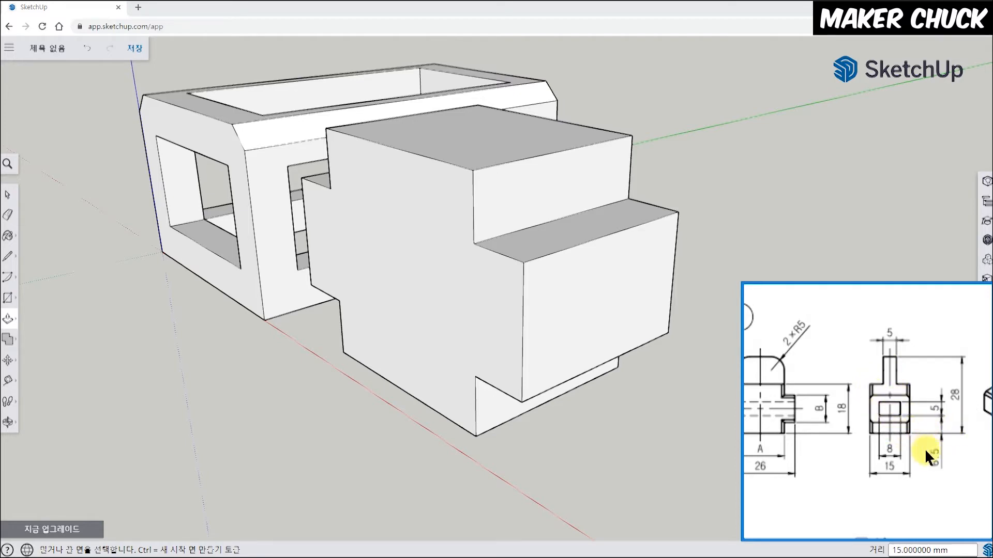
middle_click_drag(572, 470, 594, 396)
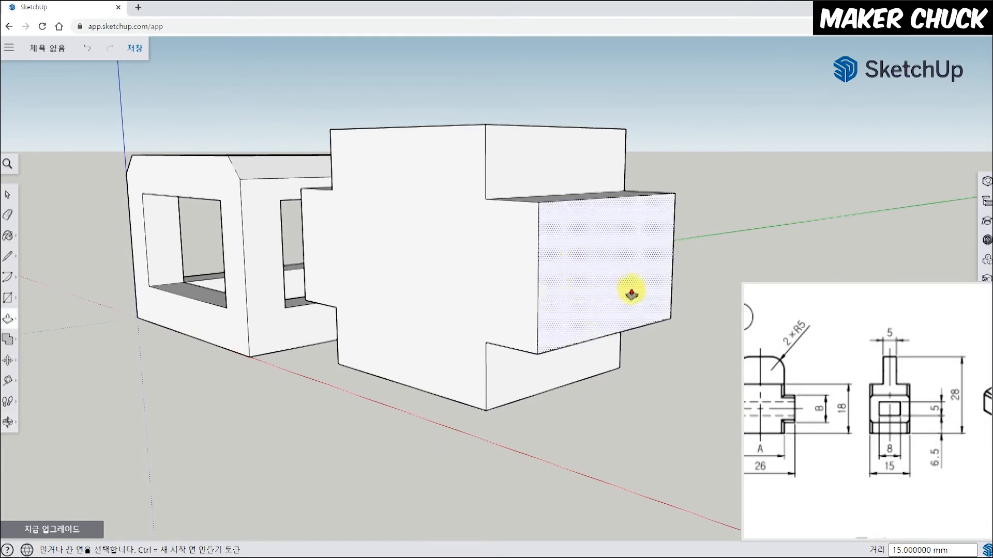
Measure the vertical edge of the block's lower leg from its bottom front corner up to the crossbar.
left_click(7, 381)
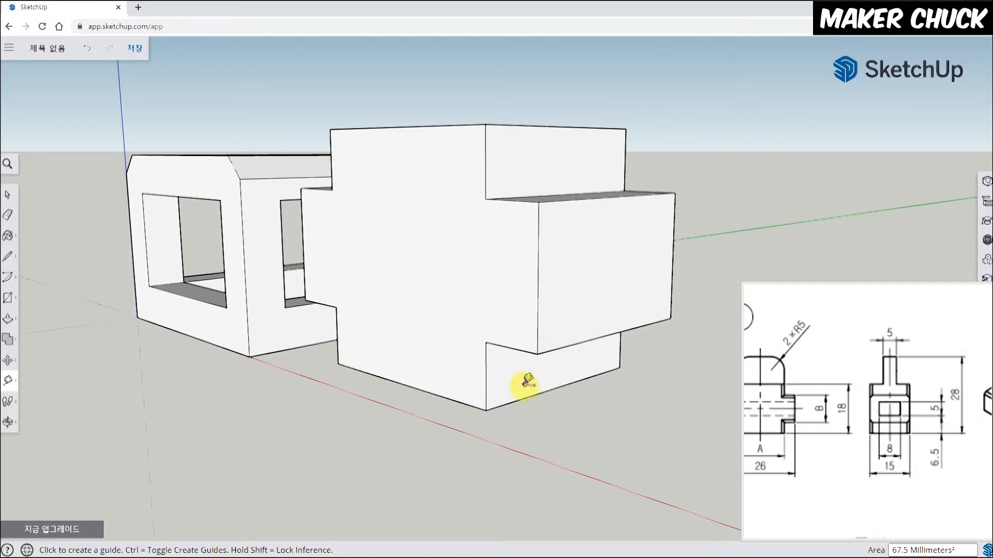
middle_click_drag(486, 410, 528, 468)
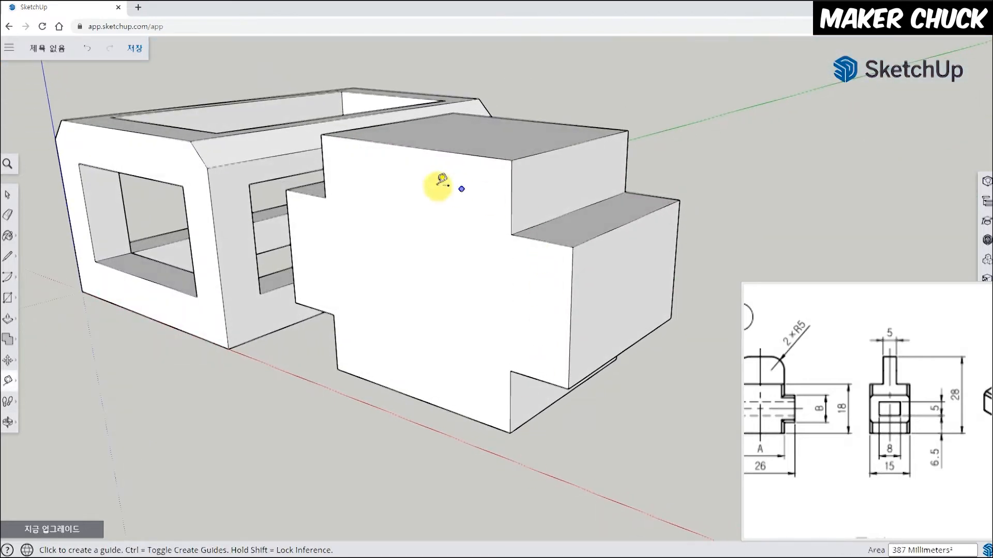
left_click(509, 432)
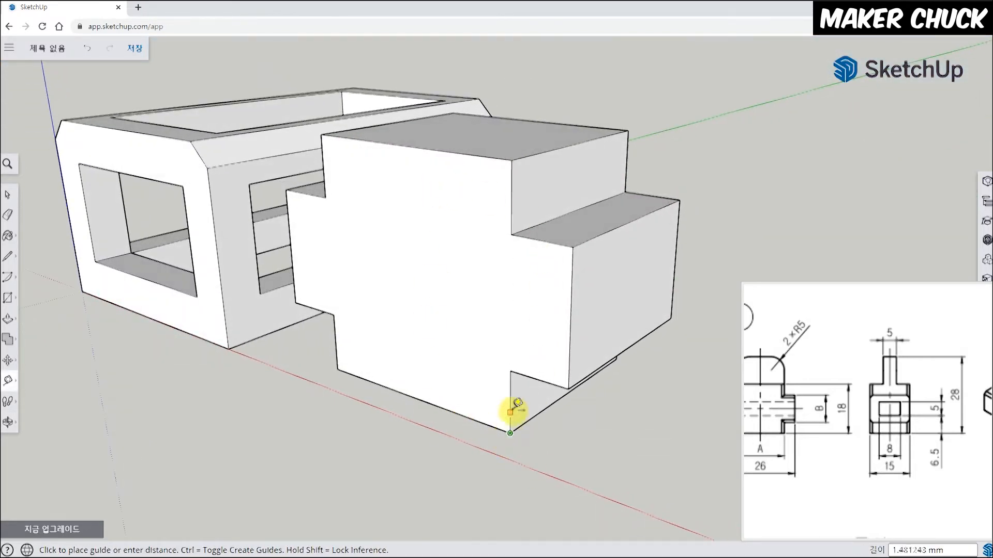
left_click(510, 371)
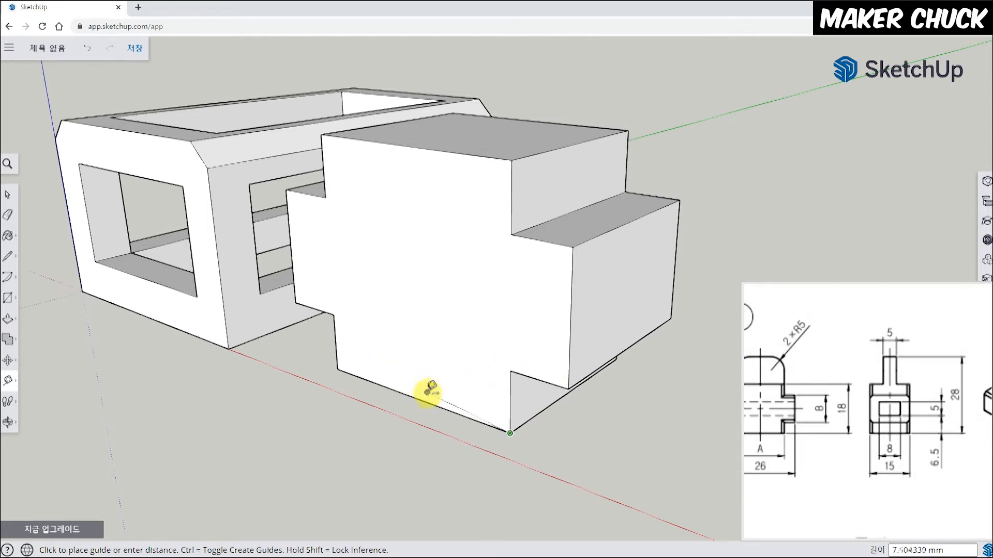
left_click(6, 195)
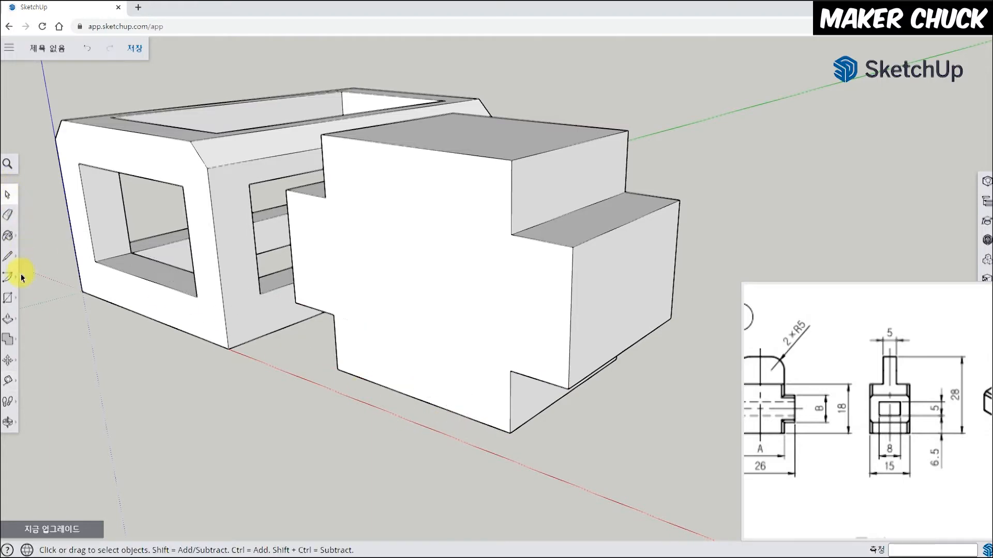
Place a guide on the crossbar's end face, parallel to its bottom edge, at the through-hole's 6.5 mm base height from the drawing.
left_click(8, 379)
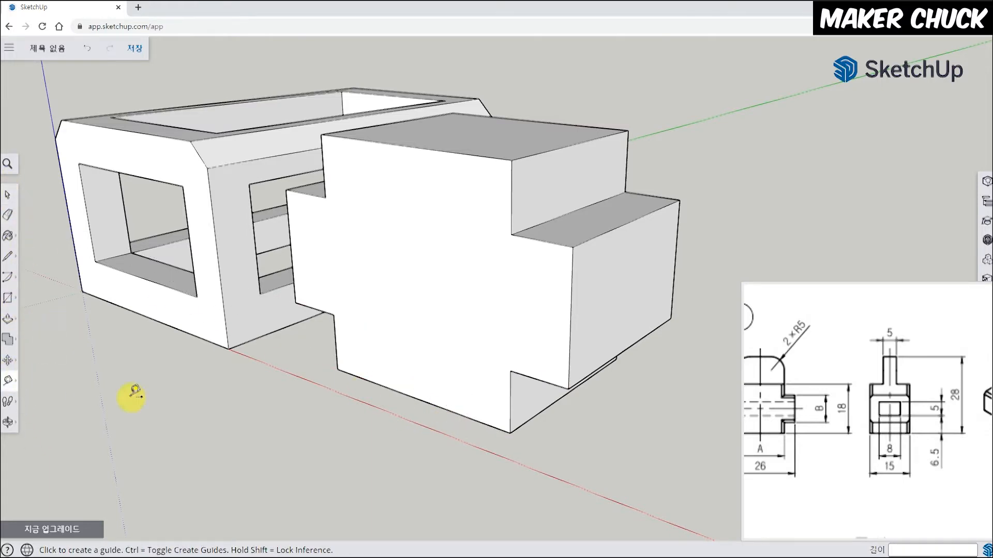
middle_click_drag(643, 435, 576, 406)
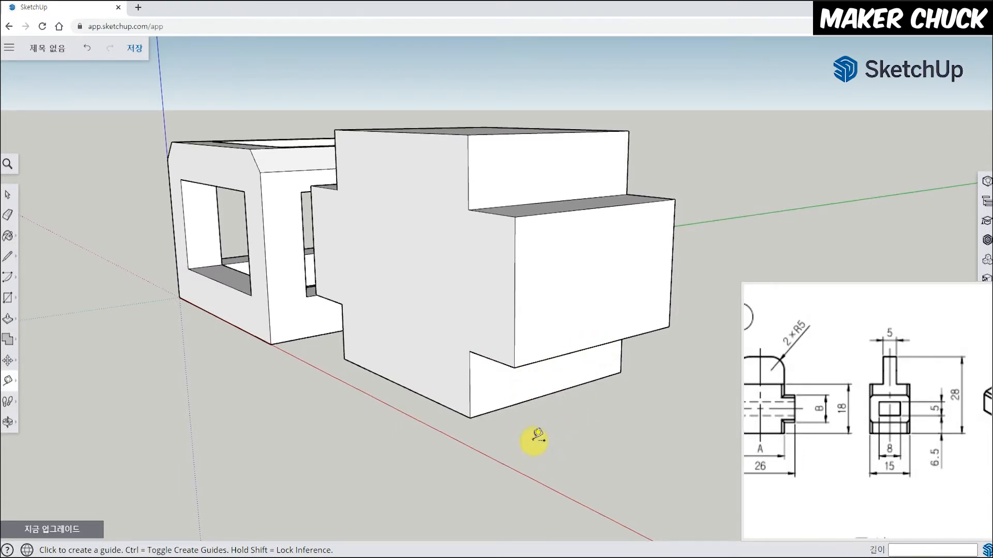
middle_click_drag(629, 420, 648, 436)
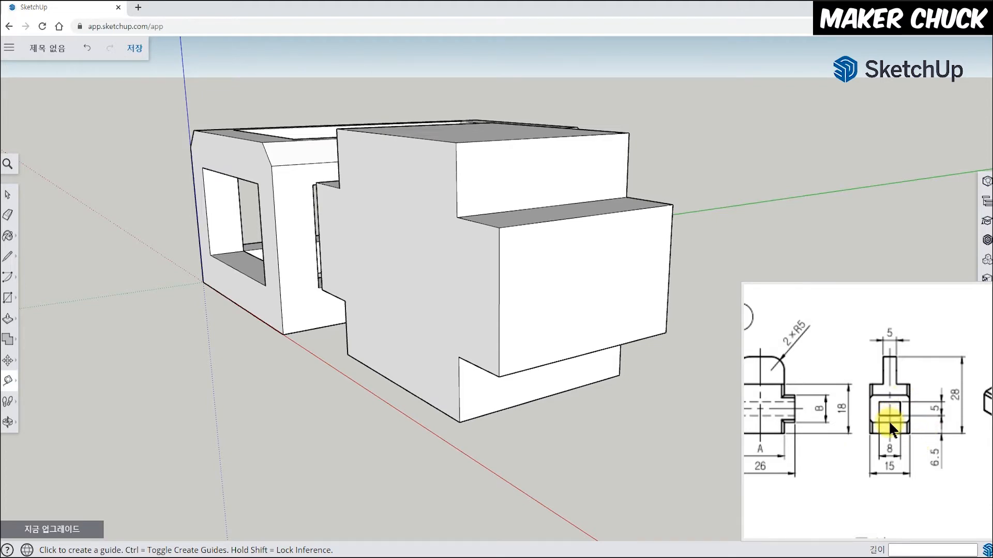
middle_click_drag(616, 402, 600, 361)
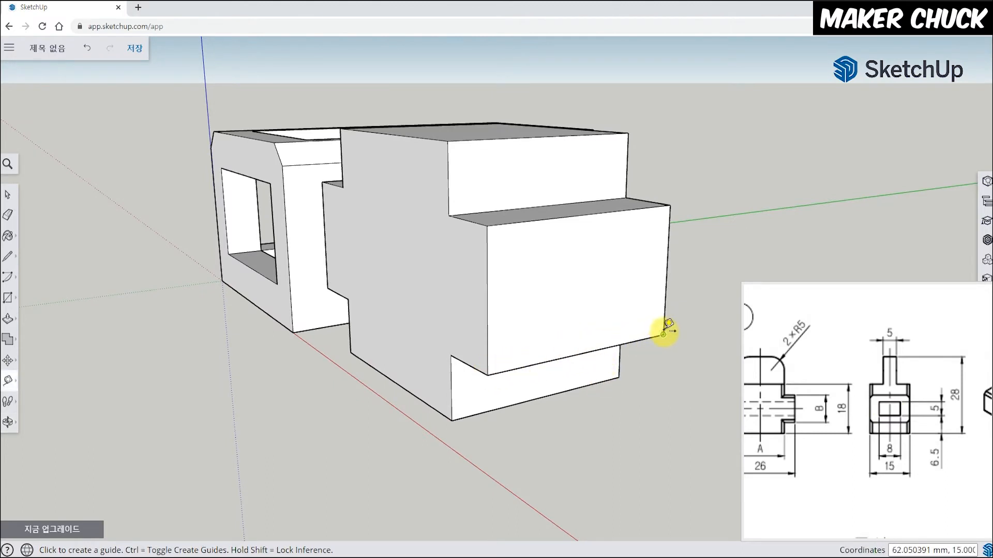
left_click(602, 349)
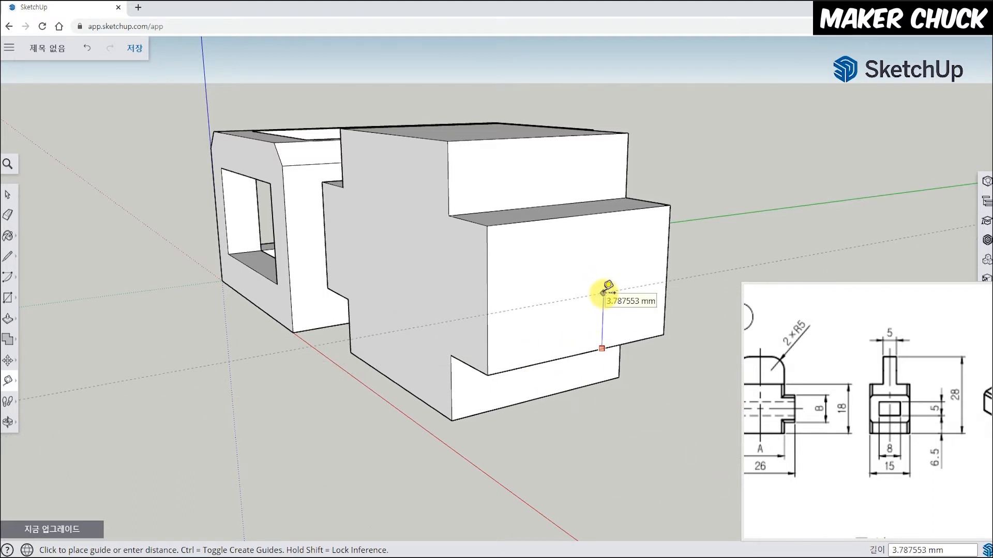
key("Return")
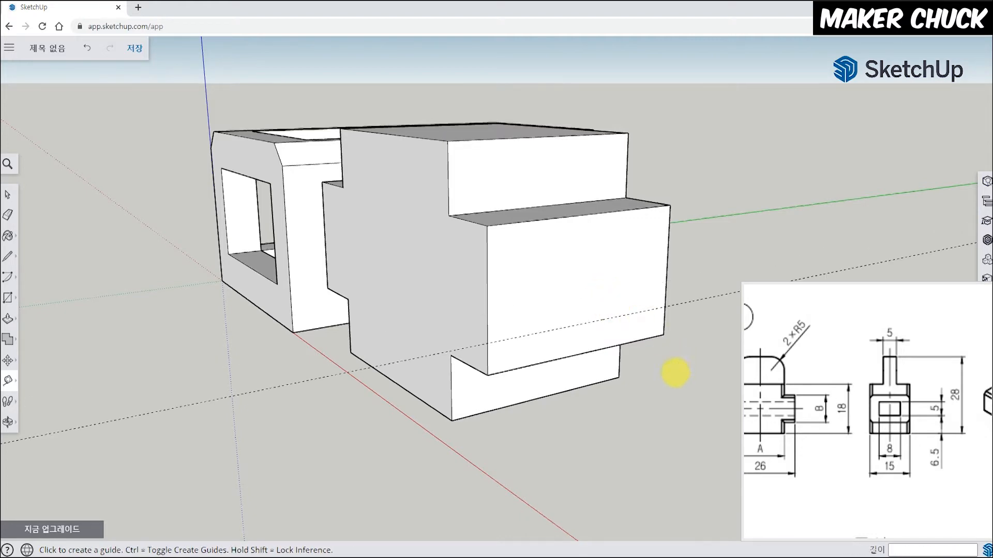
Place a second guide on the crossbar's end face 5 mm above the first guide.
middle_click_drag(675, 373, 652, 380)
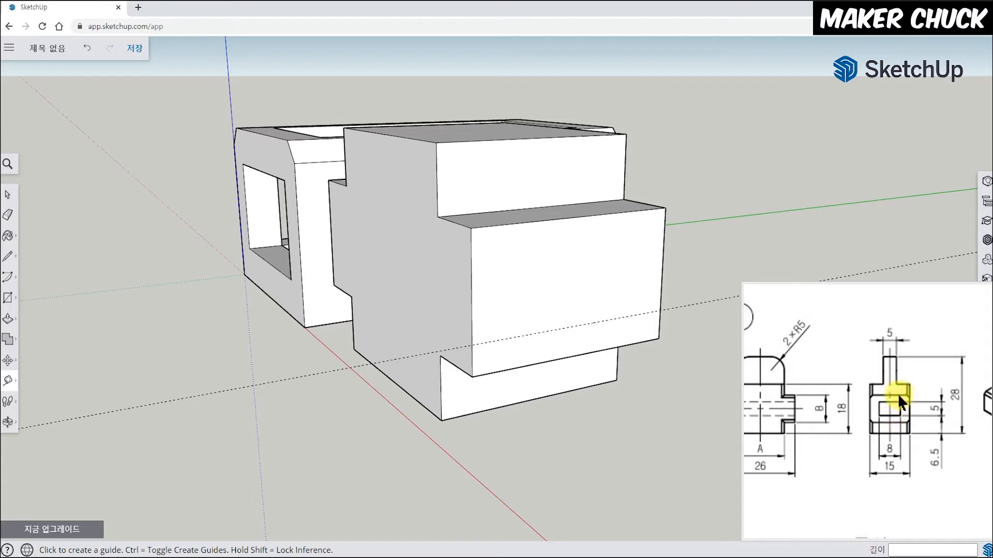
left_click(593, 323)
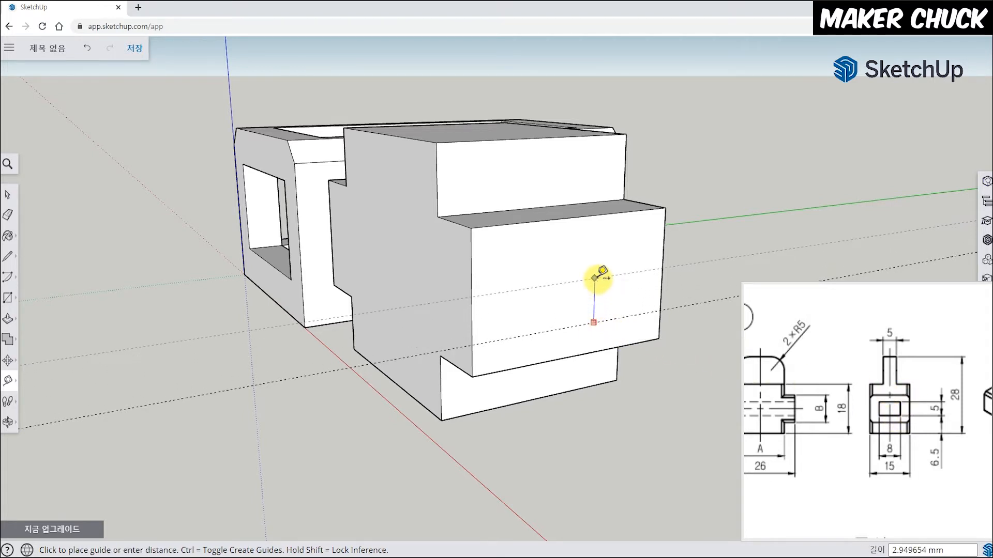
left_click(594, 278)
Draw two horizontal lines across the crossbar's end face, from edge to edge along the two guides.
middle_click_drag(625, 279, 603, 271)
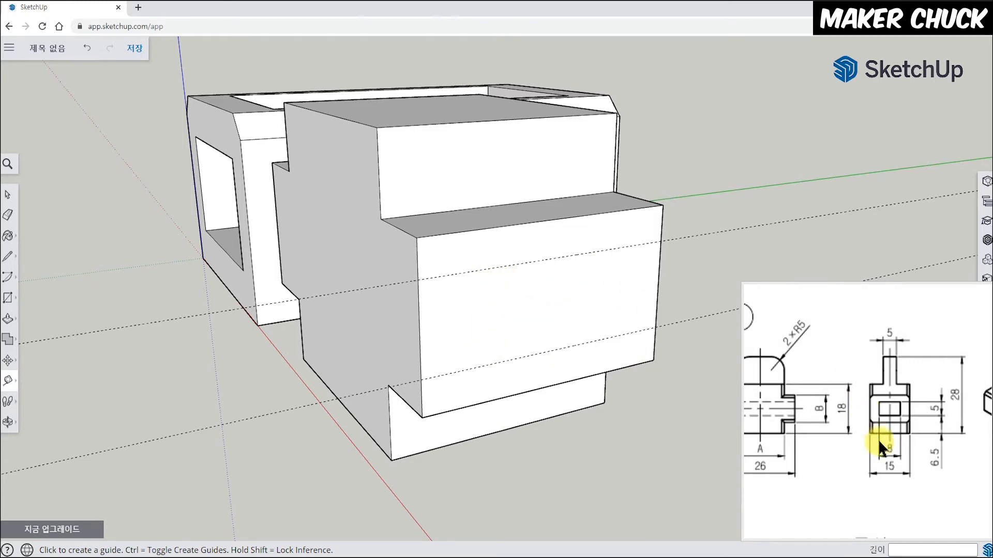
middle_click_drag(576, 443, 574, 473)
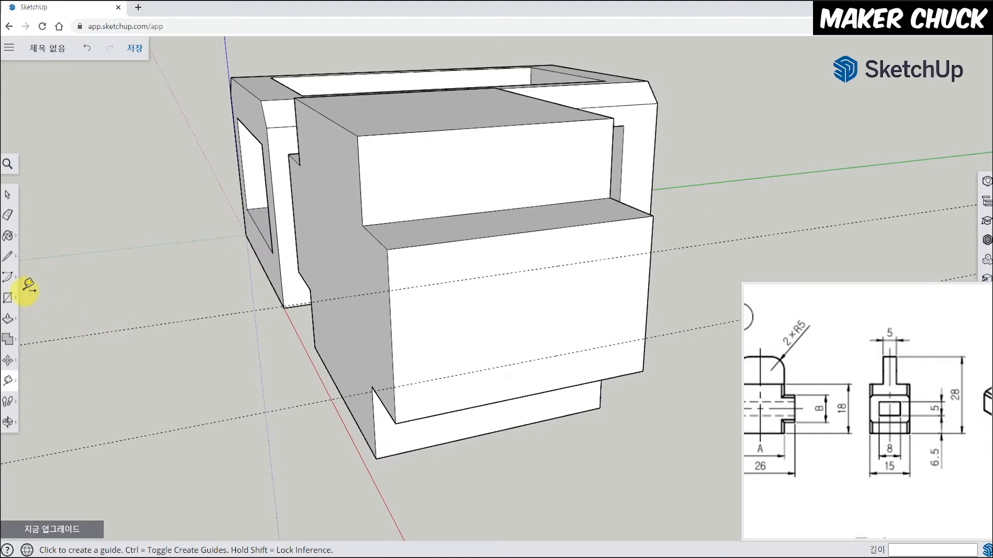
left_click(6, 256)
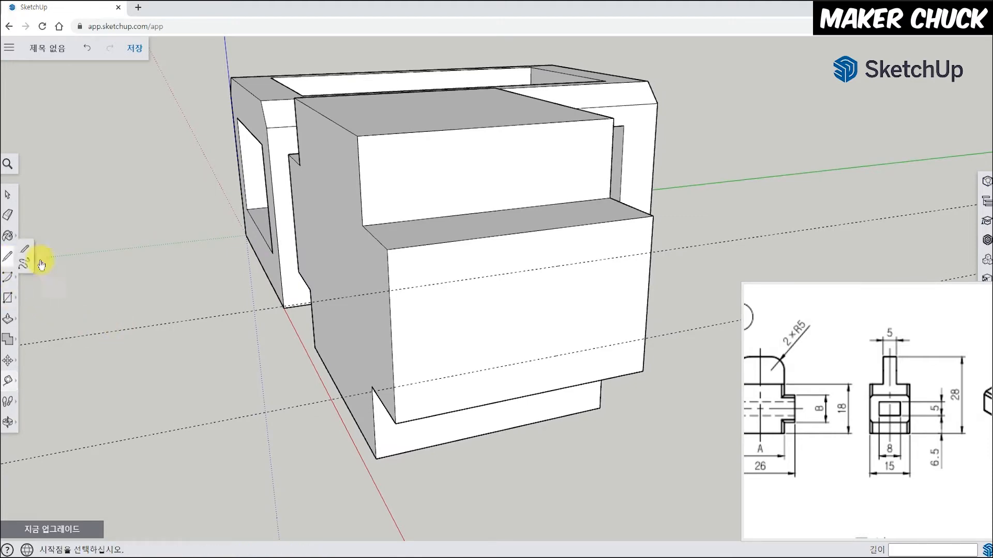
middle_click_drag(229, 344, 226, 350)
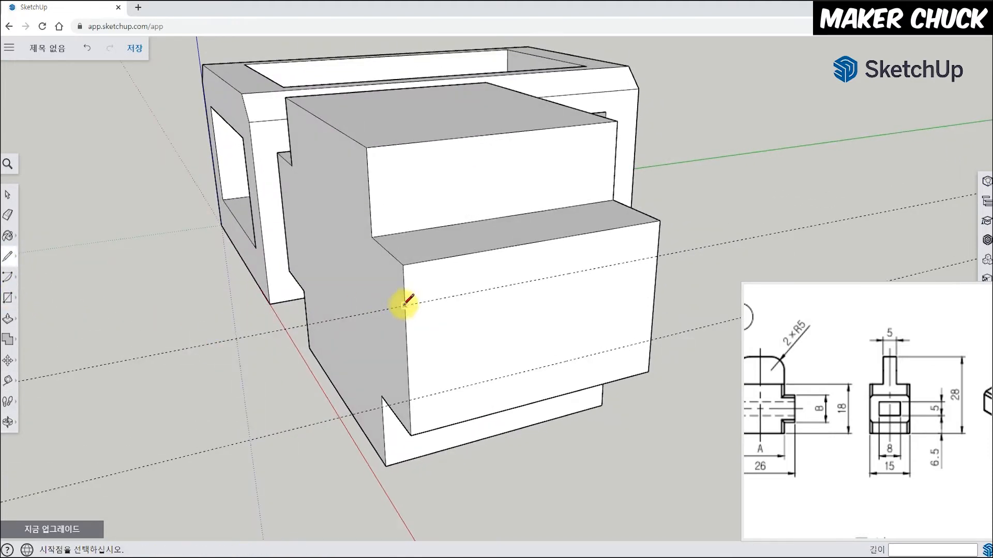
left_click(405, 305)
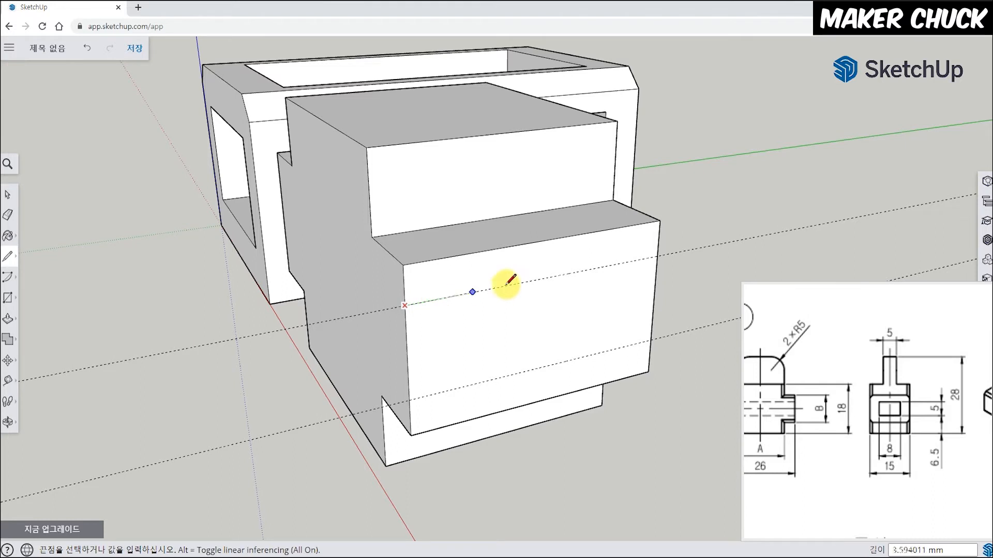
left_click(658, 256)
left_click(651, 340)
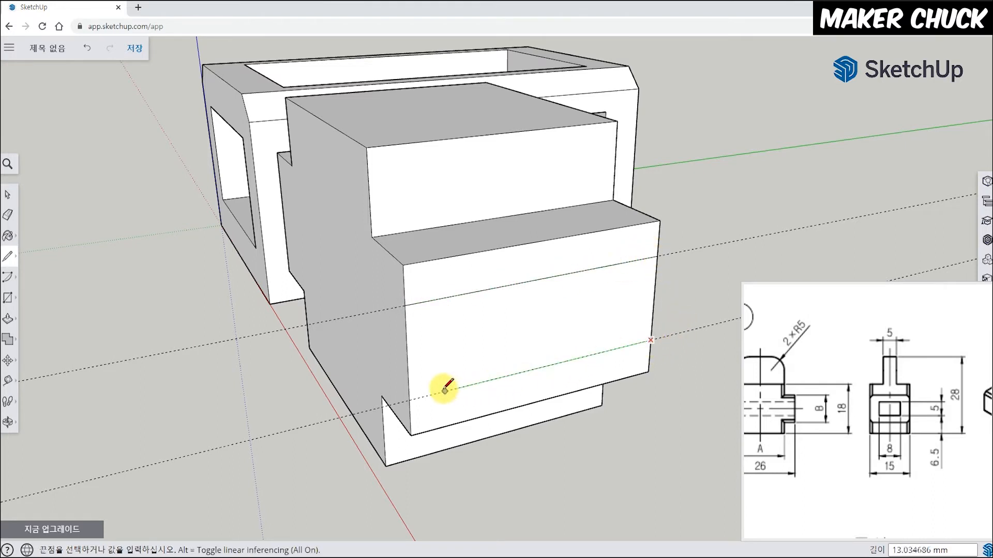
left_click(410, 399)
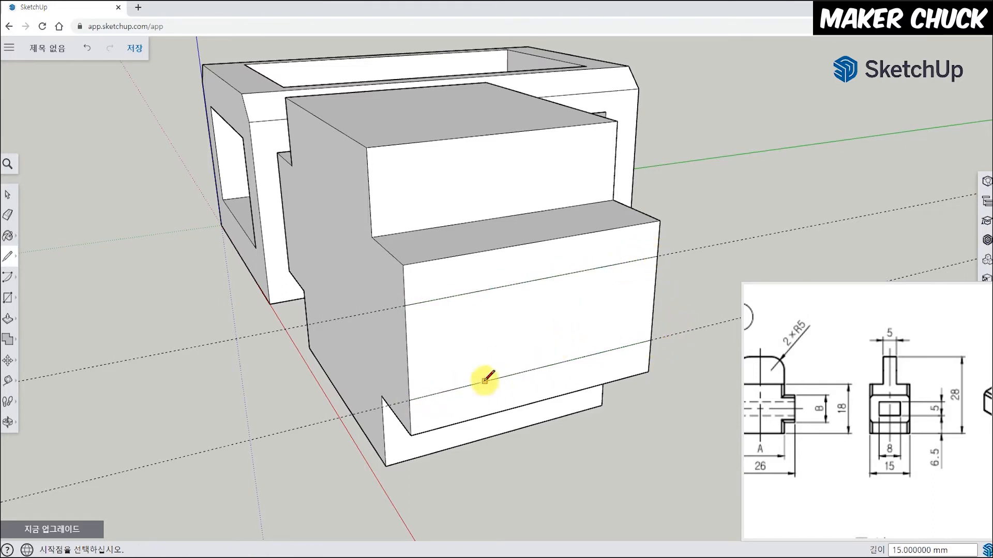
Draw a vertical centre line joining the midpoints of the two horizontal lines and place a guide 4 mm to each side of it.
left_click(539, 368)
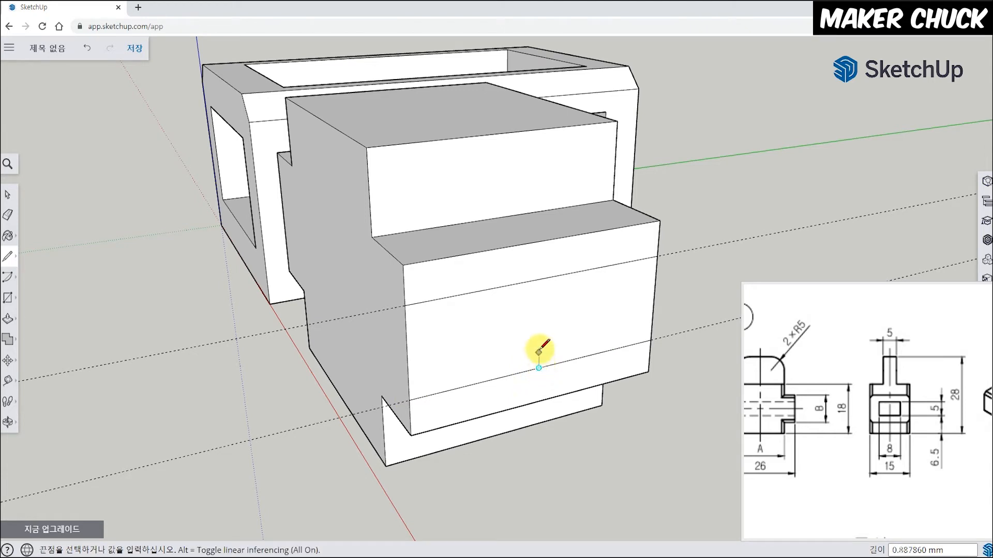
left_click(540, 280)
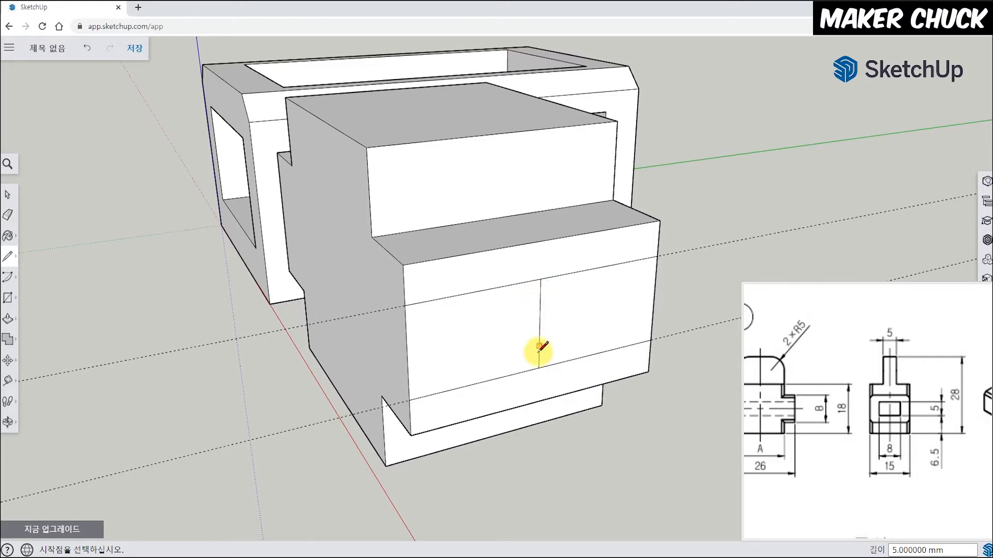
left_click(9, 381)
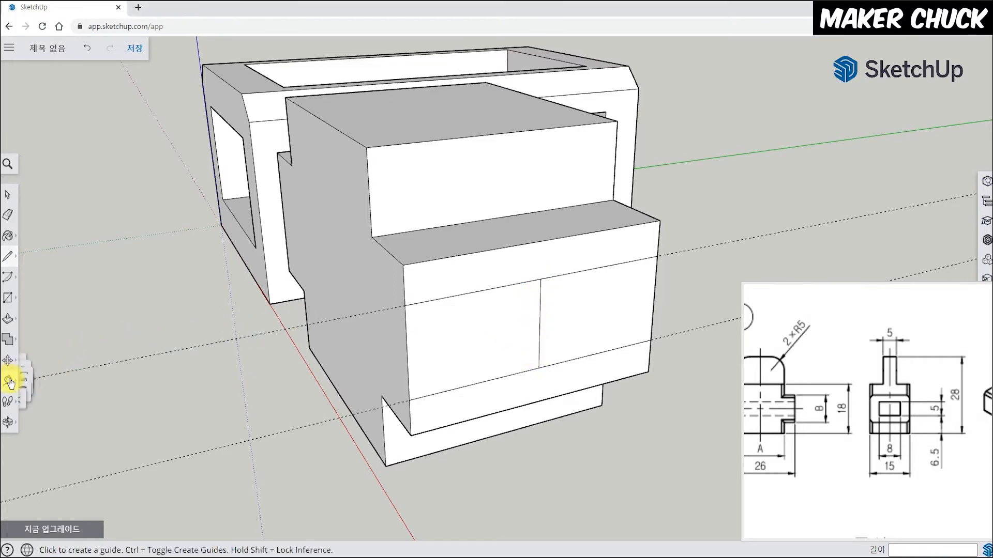
left_click(539, 317)
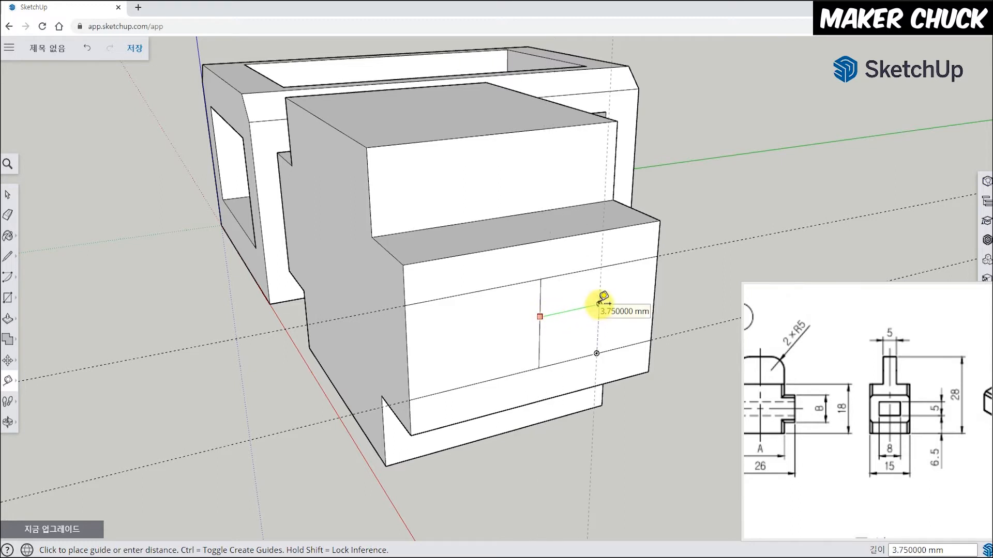
type("4")
key("Return")
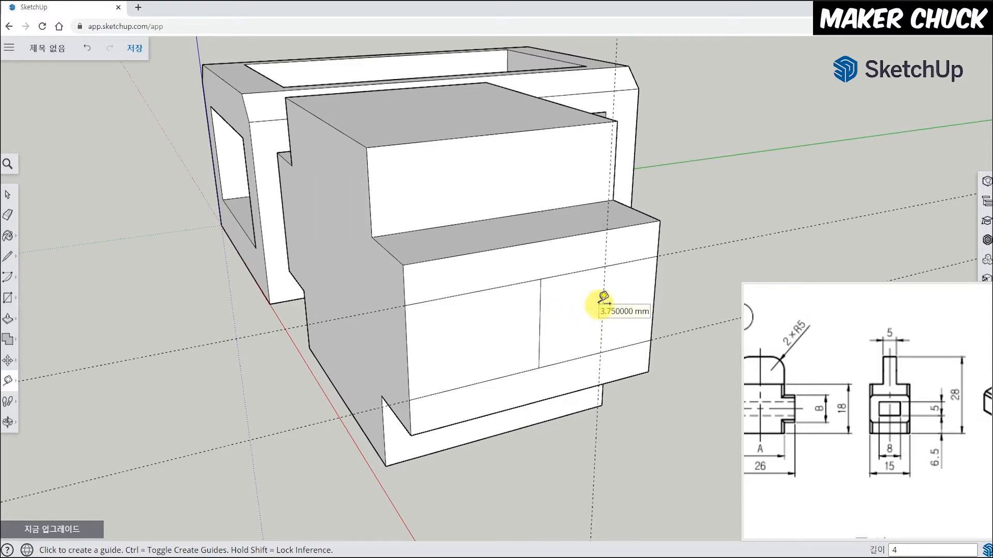
left_click(540, 317)
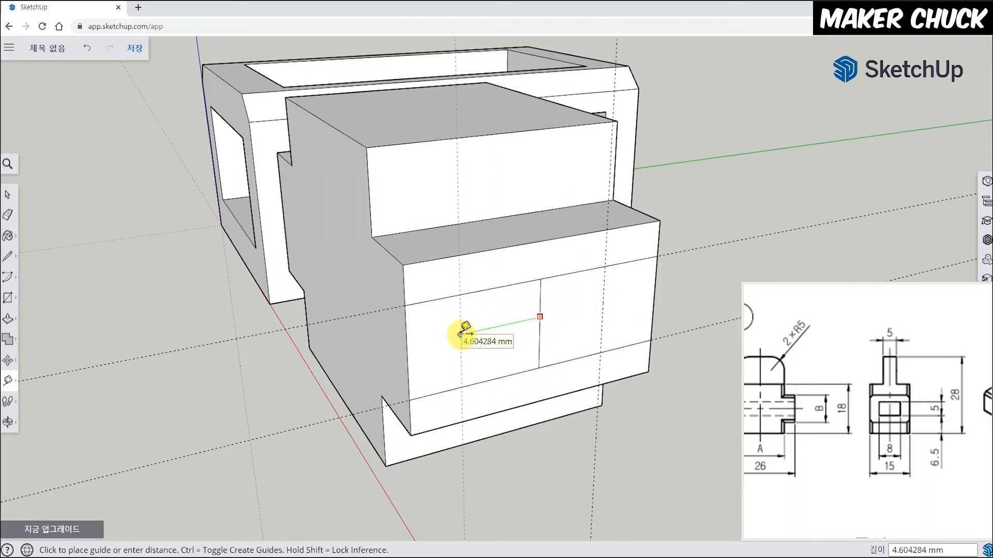
type("4")
key("Return")
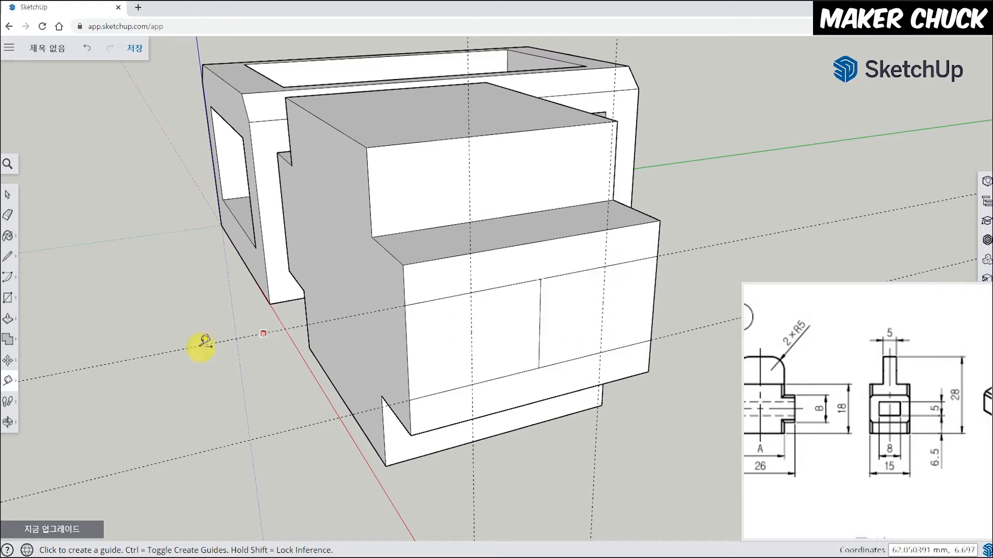
Draw the through-hole's two 5 mm vertical sides along the vertical guides, between the two horizontal lines.
left_click(9, 257)
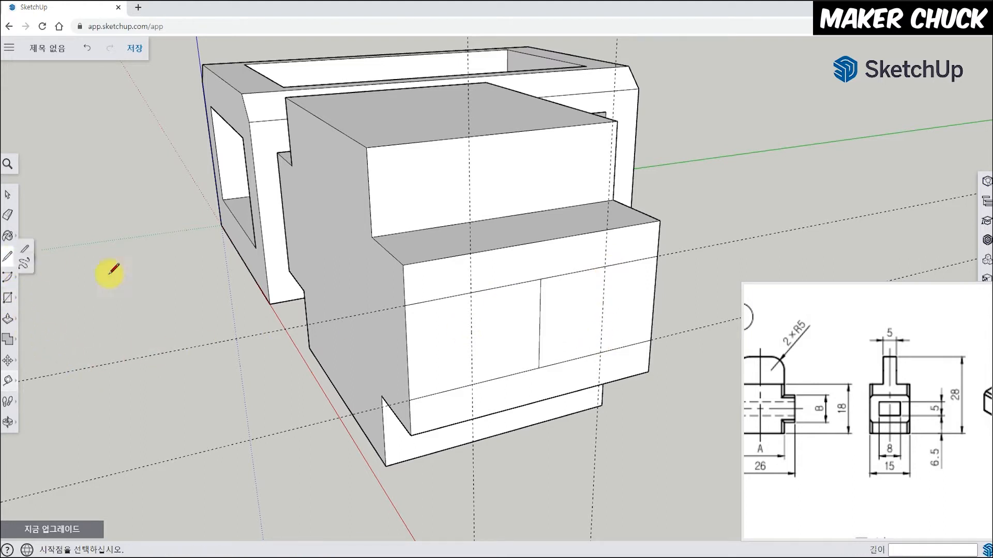
left_click(471, 292)
left_click(471, 384)
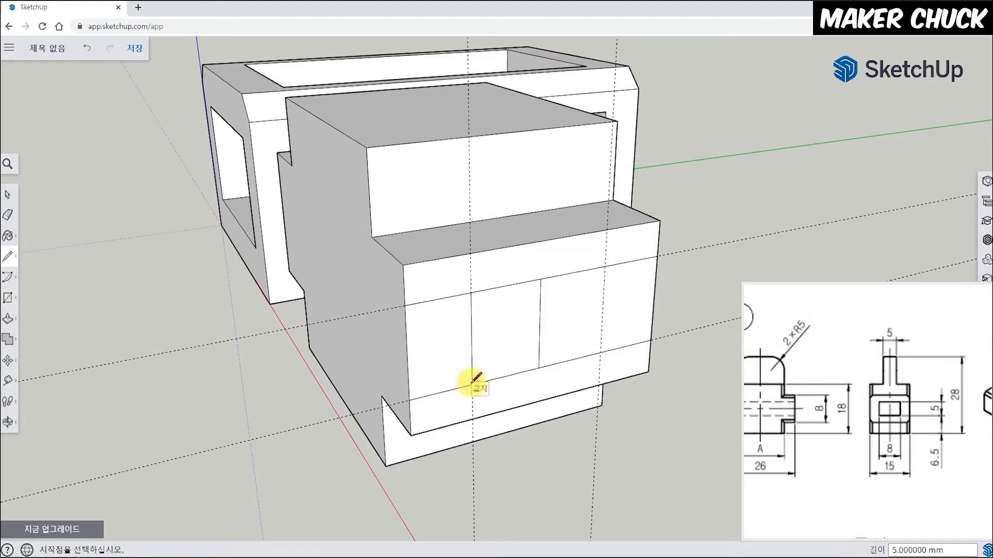
left_click(600, 353)
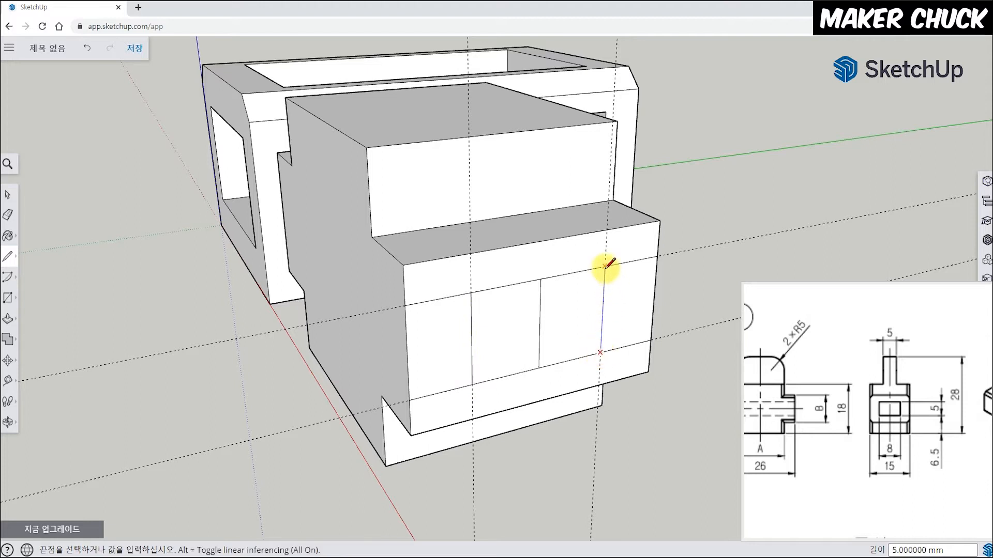
left_click(604, 266)
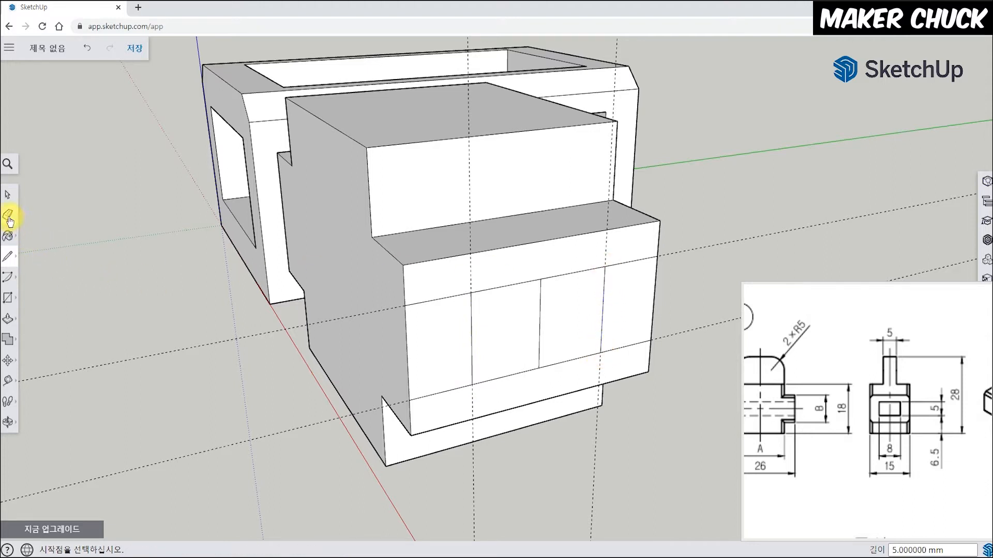
Erase the centre line, all guides and the line segments outside the hole's rectangle on the crossbar's end face.
left_click(8, 216)
left_click(540, 317)
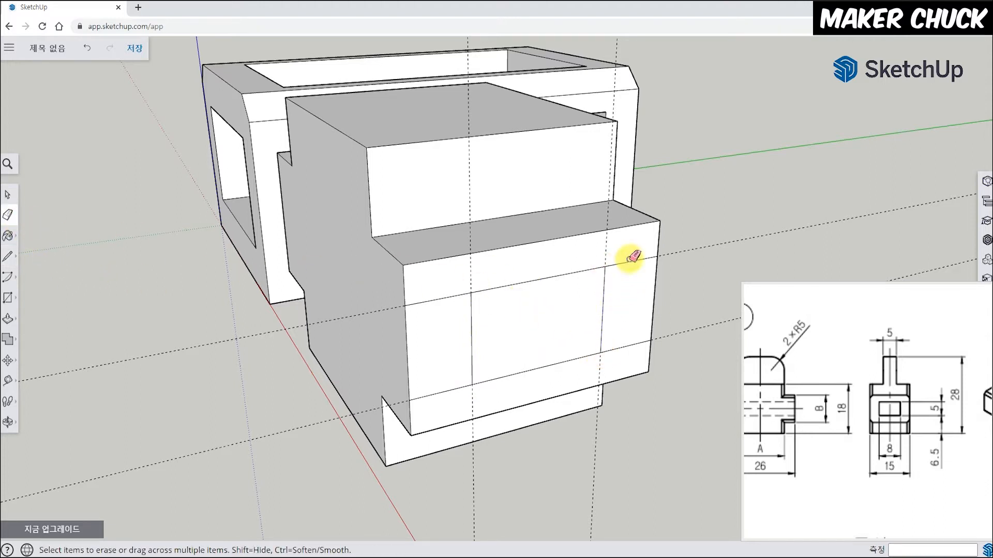
left_click(638, 345)
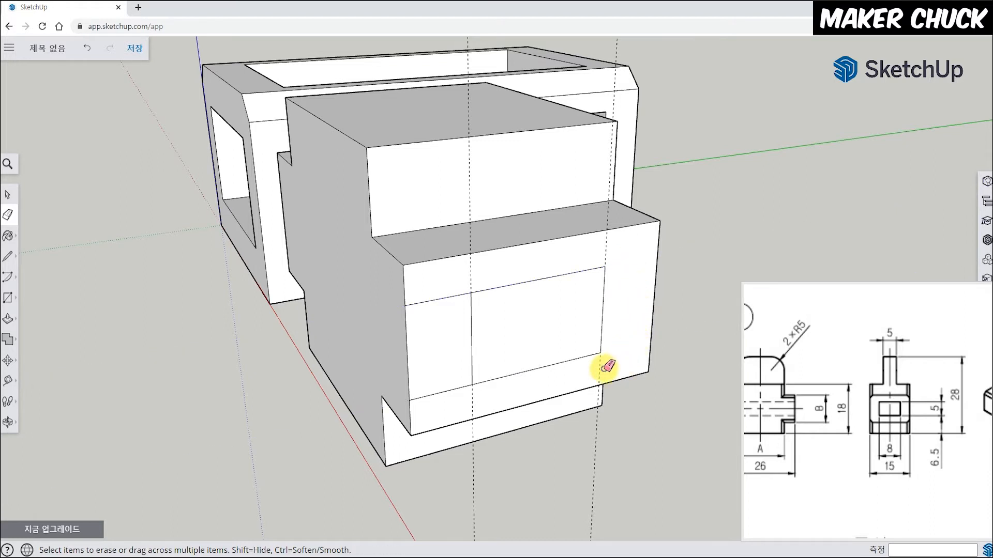
left_click(472, 396)
left_click(441, 393)
left_click(440, 308)
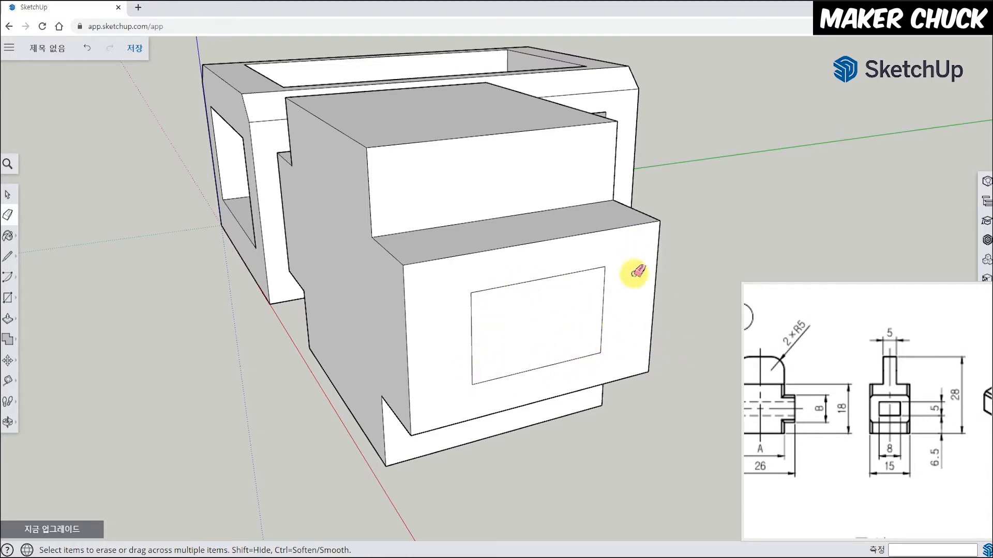
Push the 8 × 5 mm rectangle 26 mm through the entire crossbar to cut the rectangular through-hole.
mouse_move(602, 372)
middle_mouse_down()
mouse_move(536, 299)
mouse_move(478, 361)
middle_mouse_up()
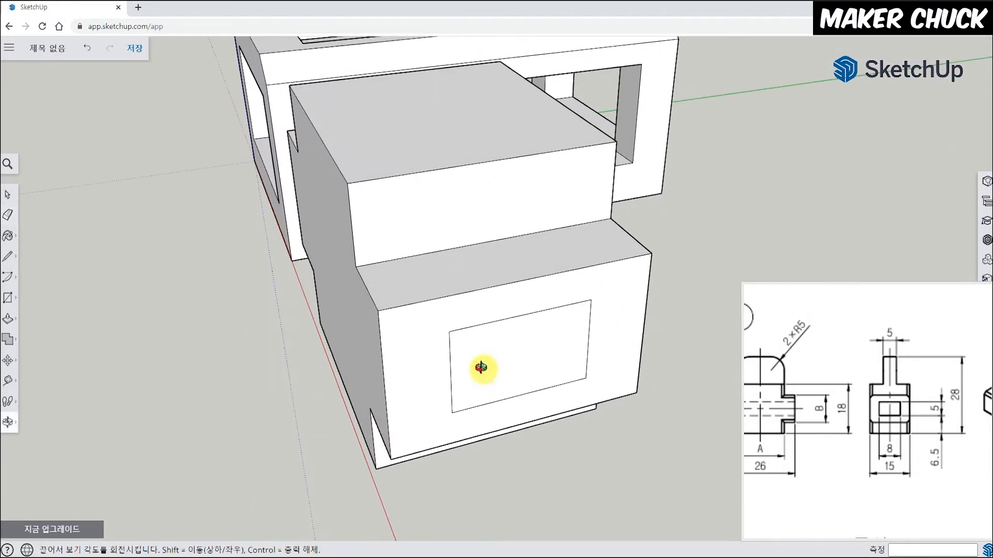
left_click(8, 318)
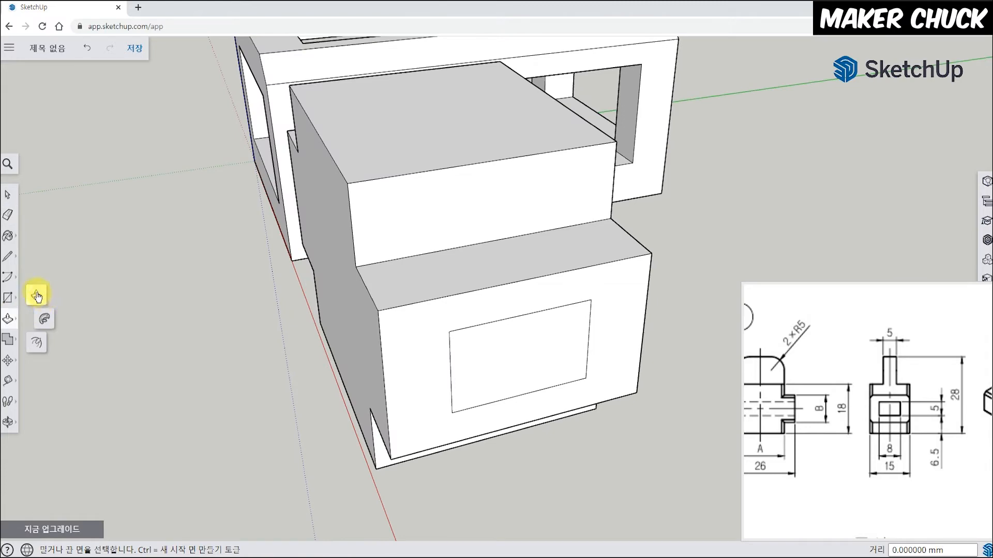
left_click(37, 295)
middle_click_drag(117, 373, 284, 443)
left_click(572, 381)
left_click(288, 317)
middle_click_drag(288, 317, 459, 339)
scroll(459, 339, "down", 2)
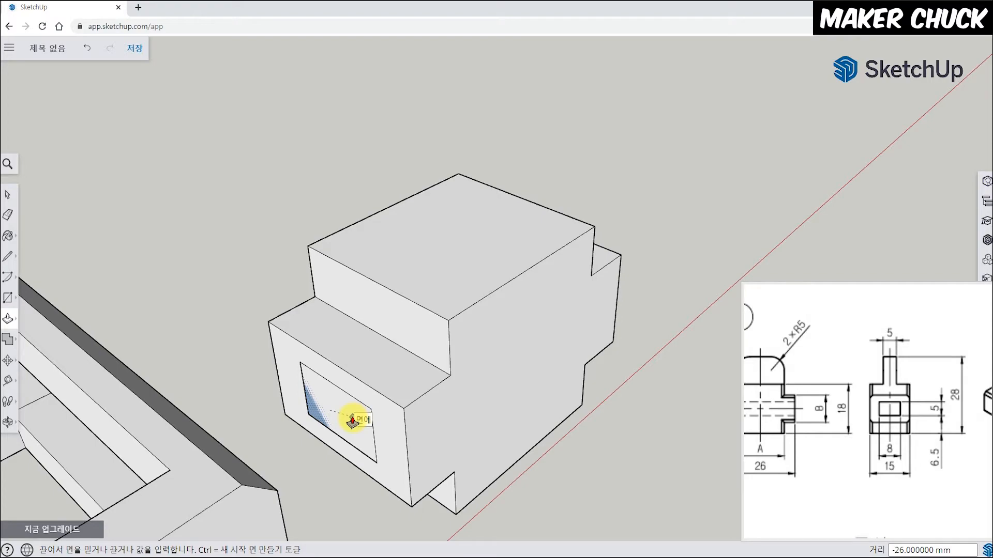
left_click(352, 419)
Compare part 2's isometric and side views in the drawing with the solid to find the features still missing.
mouse_move(588, 493)
middle_mouse_down()
mouse_move(647, 328)
mouse_move(669, 341)
mouse_move(603, 385)
mouse_move(299, 402)
mouse_move(541, 395)
mouse_move(314, 410)
mouse_move(343, 299)
mouse_move(455, 211)
mouse_move(372, 348)
mouse_move(604, 460)
mouse_move(591, 483)
middle_mouse_up()
left_click(897, 423)
scroll(884, 432, "up", 2)
left_click_drag(882, 433, 858, 444)
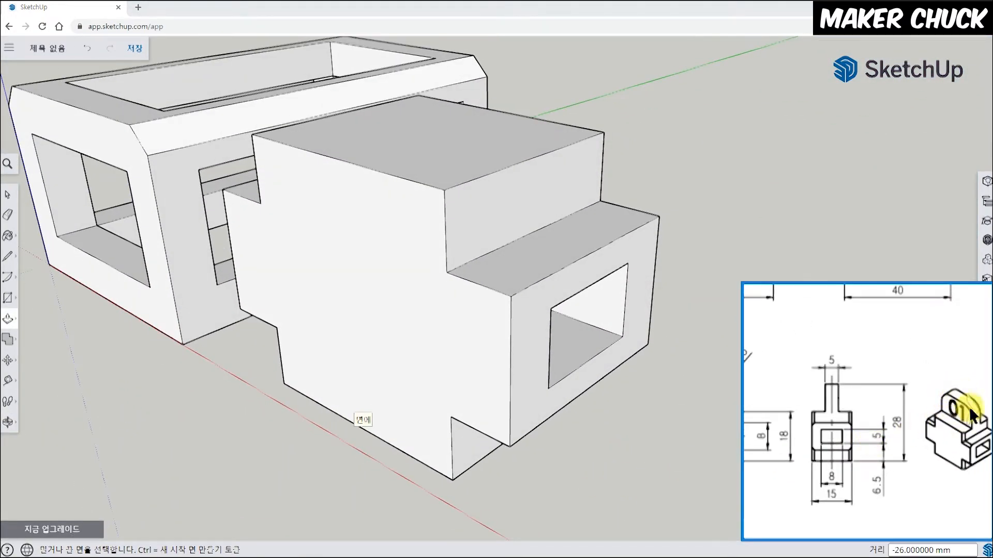
mouse_move(882, 430)
left_mouse_down()
mouse_move(859, 427)
mouse_move(901, 392)
left_mouse_up()
mouse_move(892, 436)
left_mouse_down()
mouse_move(905, 421)
mouse_move(886, 417)
mouse_move(898, 443)
left_mouse_up()
middle_click_drag(592, 414, 739, 373)
key("p")
middle_click_drag(715, 217, 293, 160)
middle_click_drag(700, 166, 559, 232)
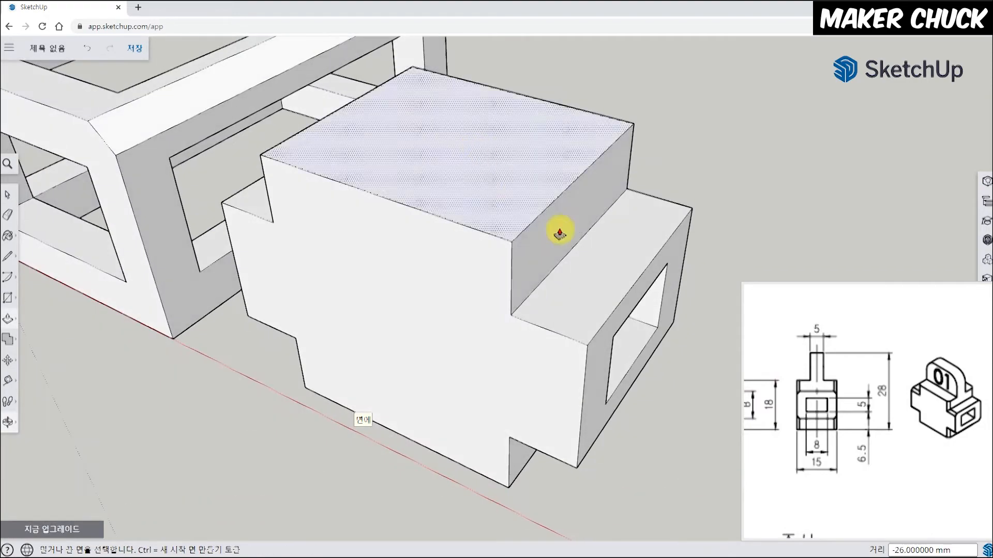
middle_click_drag(621, 343, 270, 305)
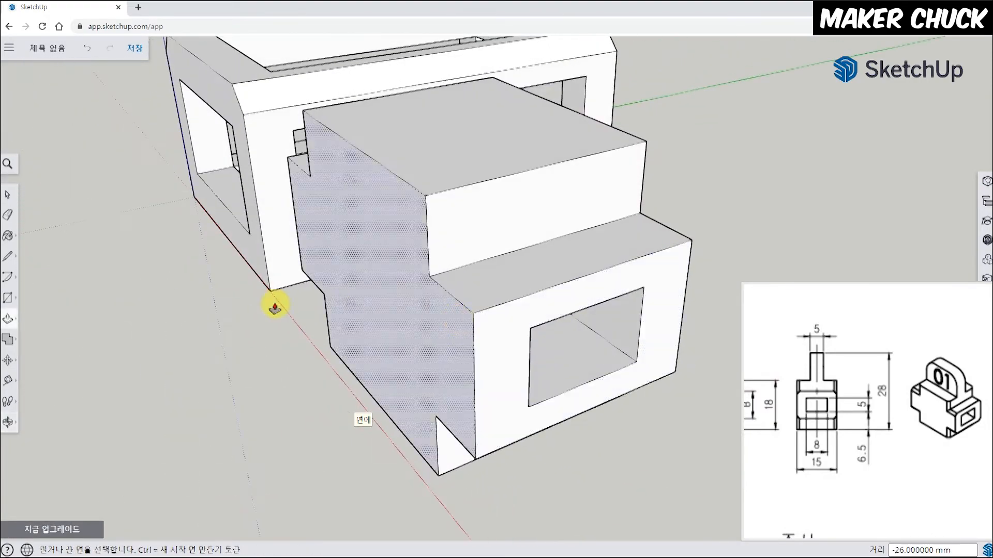
Draw a 1 × 1 mm square in each of the two upper corners of the crossbar's end face, following the drawing's C1 chamfer note.
left_click(8, 301)
left_click(32, 253)
middle_click_drag(458, 358, 447, 312)
mouse_move(885, 449)
left_mouse_down()
mouse_move(885, 430)
mouse_move(871, 423)
left_mouse_up()
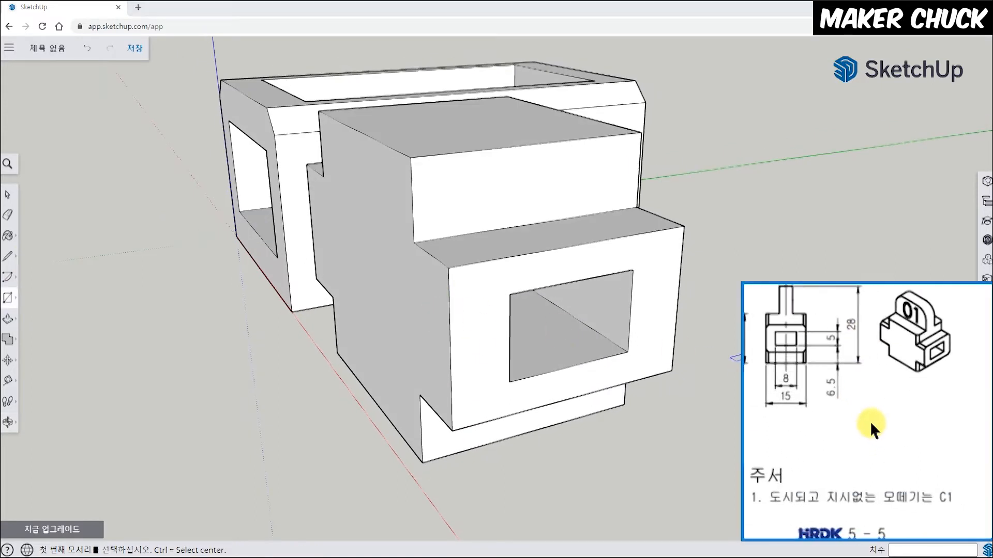
left_click_drag(823, 447, 824, 417)
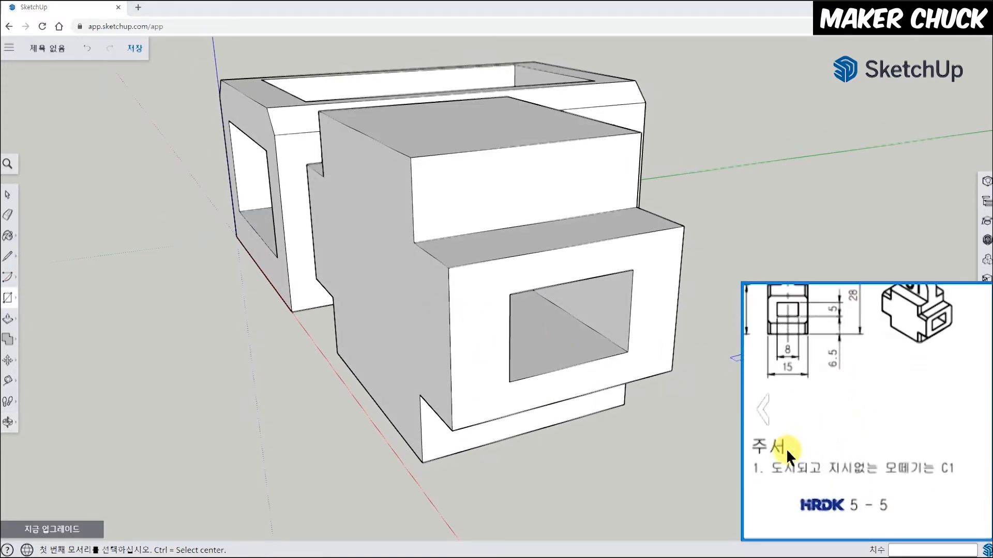
mouse_move(902, 436)
left_mouse_down()
mouse_move(820, 381)
mouse_move(937, 419)
left_mouse_up()
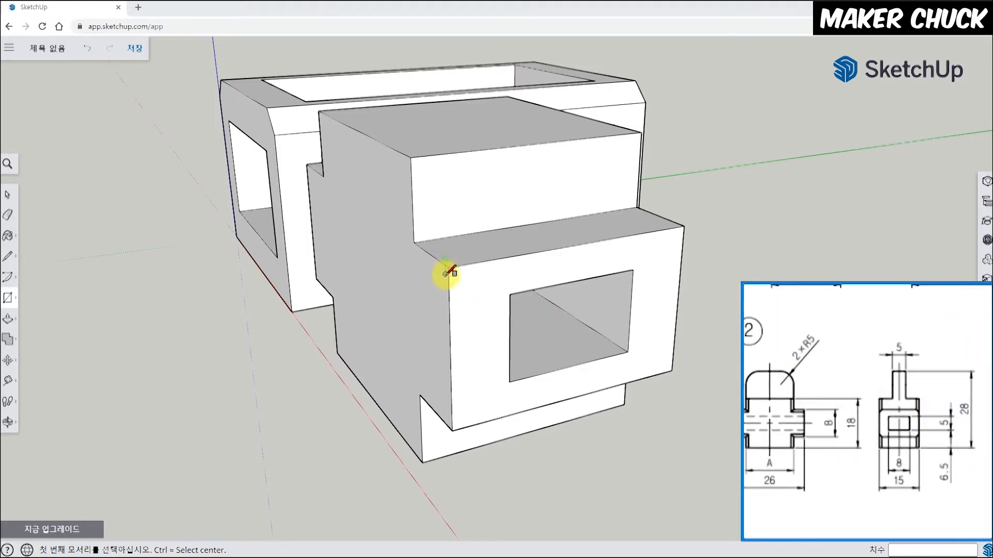
middle_click_drag(449, 268, 383, 269)
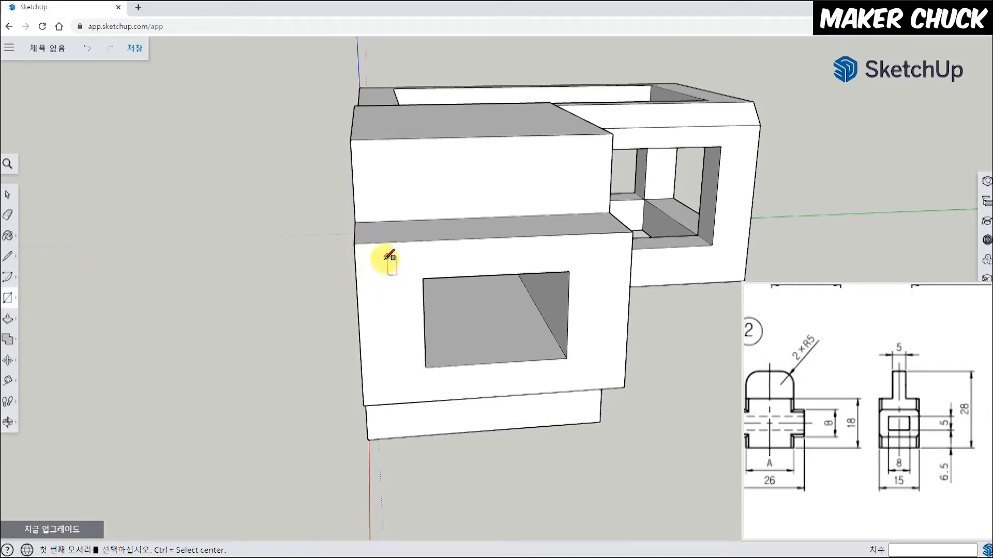
left_click(355, 243)
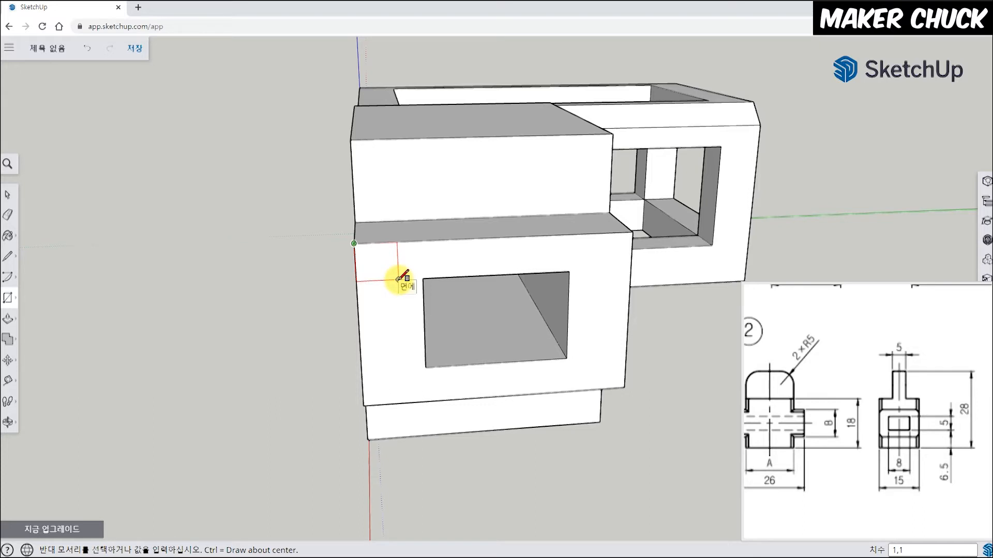
key("Return")
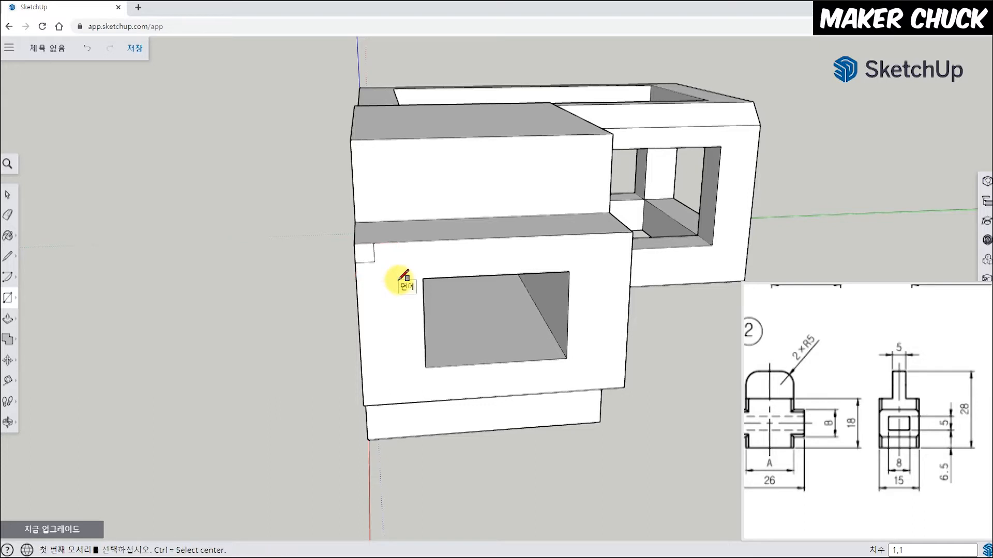
left_click(633, 232)
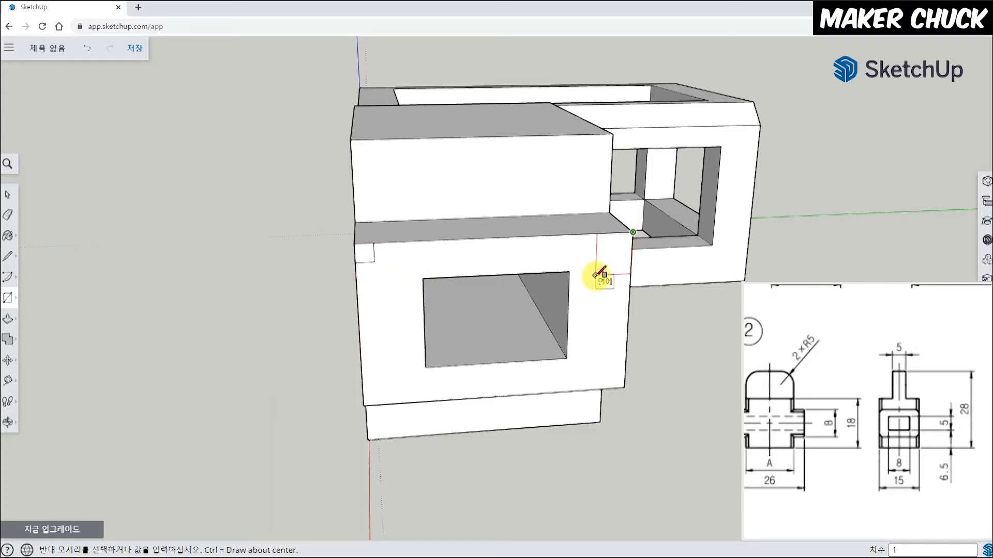
key("Return")
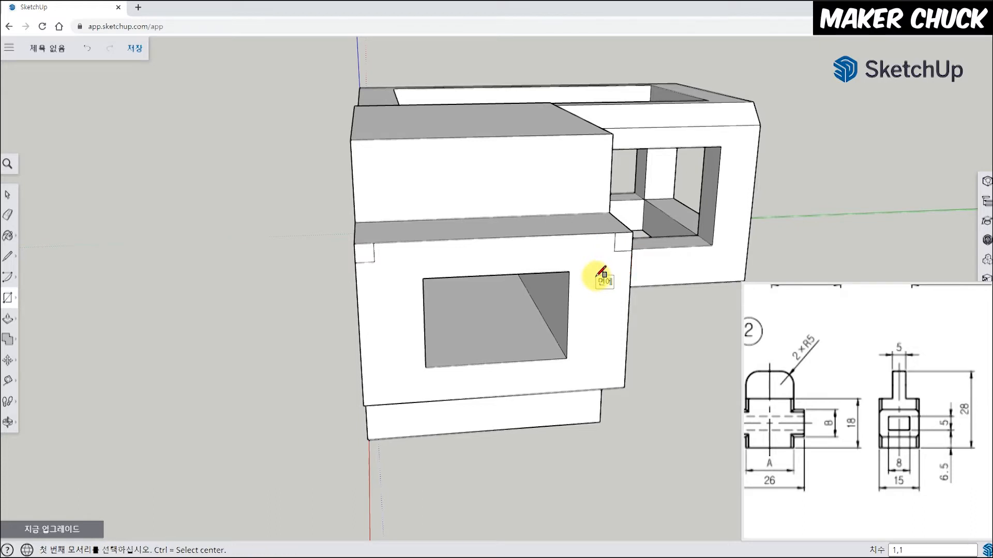
Draw a 1 × 1 mm square in each of the two lower corners of the crossbar's end face.
left_click(363, 405)
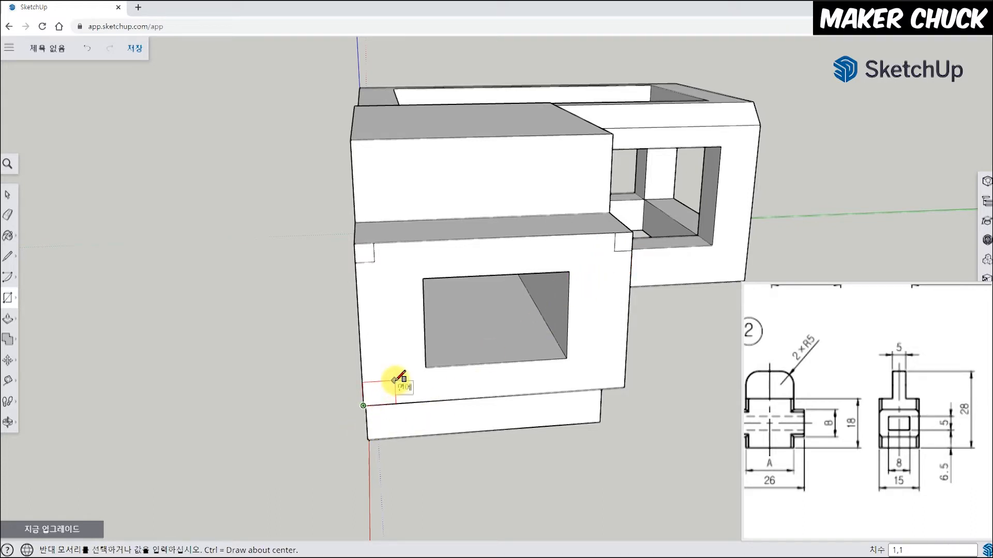
key("Return")
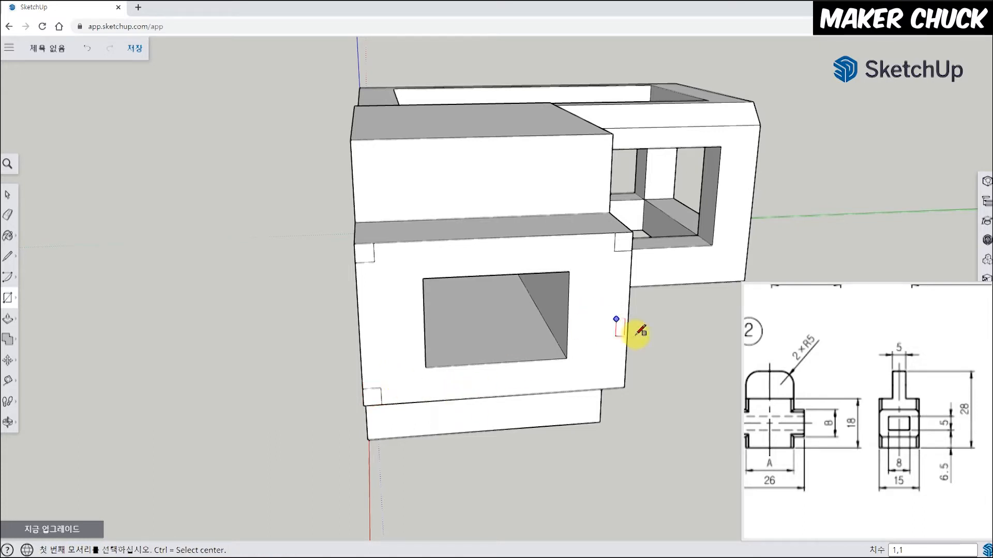
left_click(624, 387)
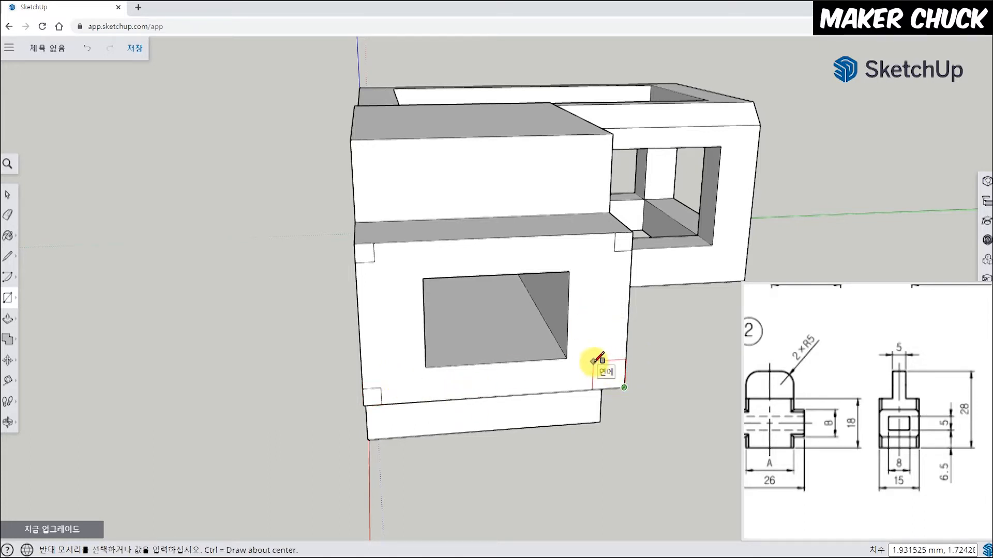
type("1,1")
key("Return")
Draw a diagonal line across each of the four 1 mm corner squares on the crossbar's end face to form the chamfer triangles.
scroll(589, 253, "up", 2)
middle_click_drag(510, 265, 577, 299)
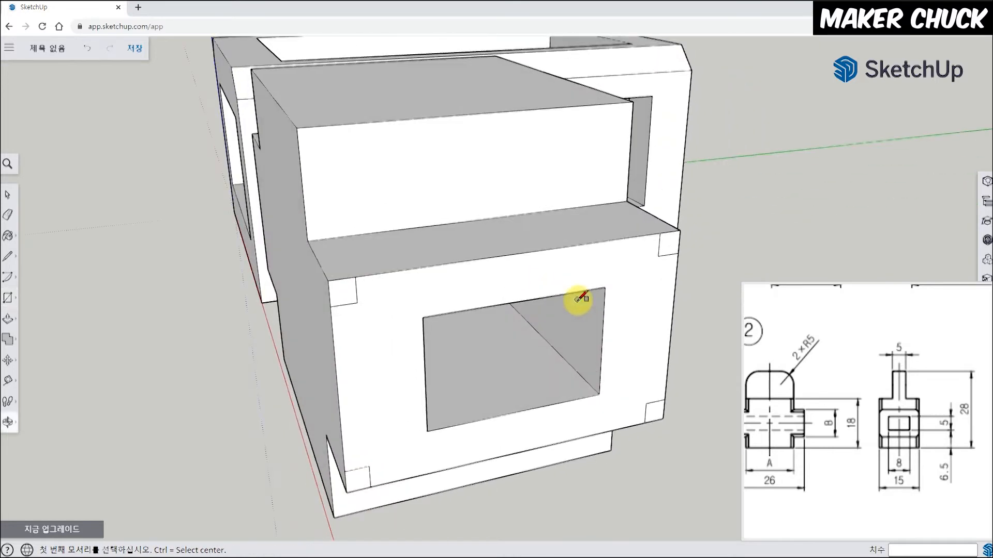
left_click(6, 257)
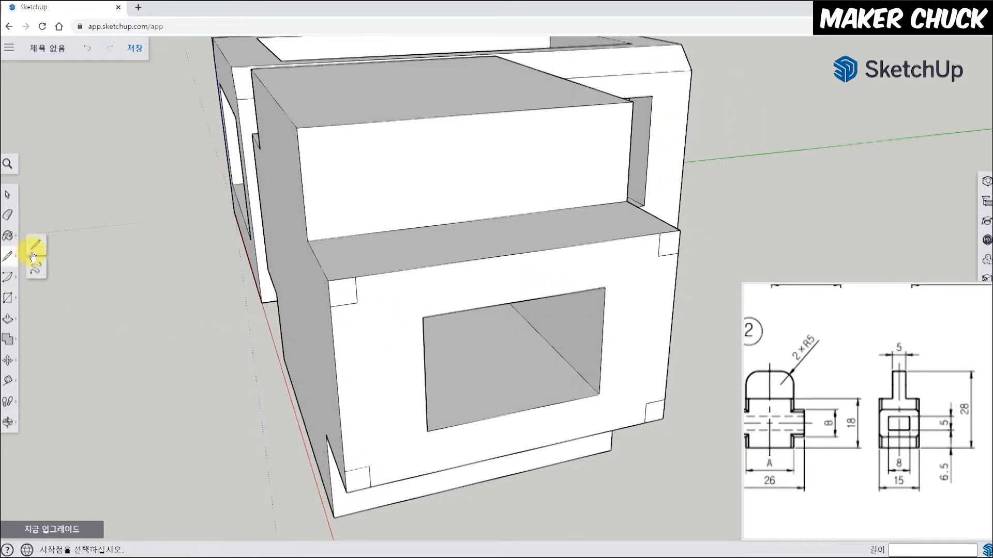
left_click(33, 248)
left_click(355, 276)
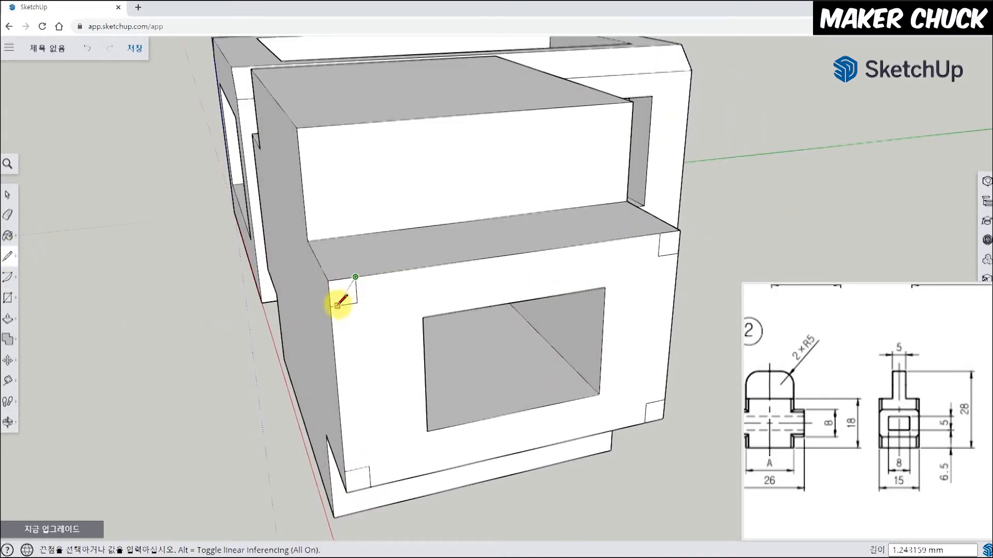
left_click(329, 307)
left_click(345, 471)
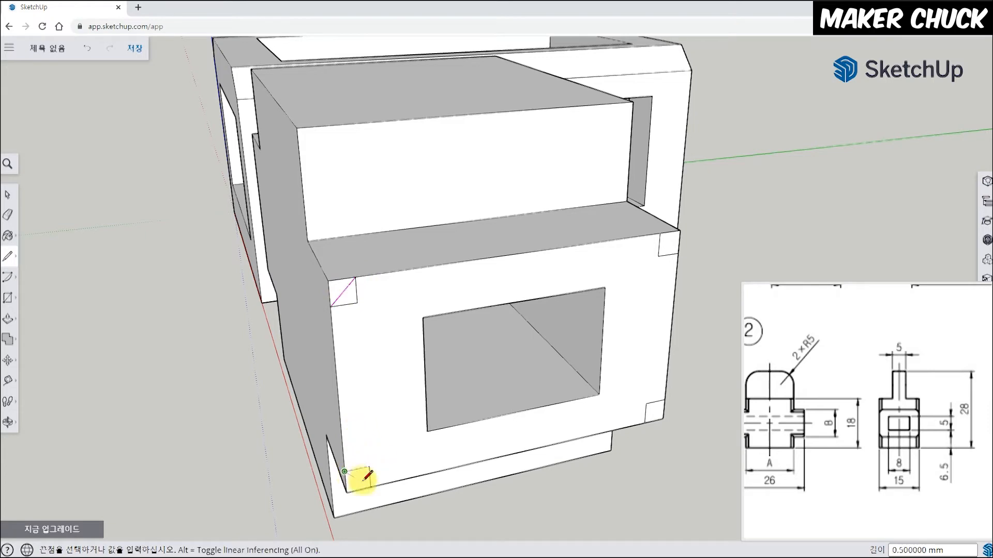
left_click(370, 487)
left_click(663, 402)
left_click(644, 423)
left_click(660, 234)
left_click(678, 254)
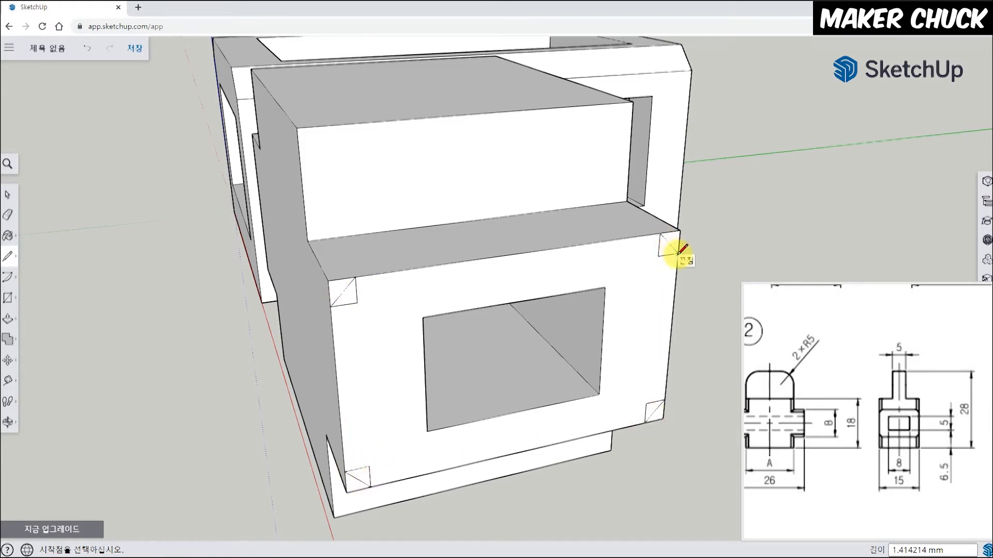
Use Follow Me to cut one upper corner triangle along the crossbar's edge and up the body's adjoining vertical edge.
middle_click_drag(173, 460, 196, 419)
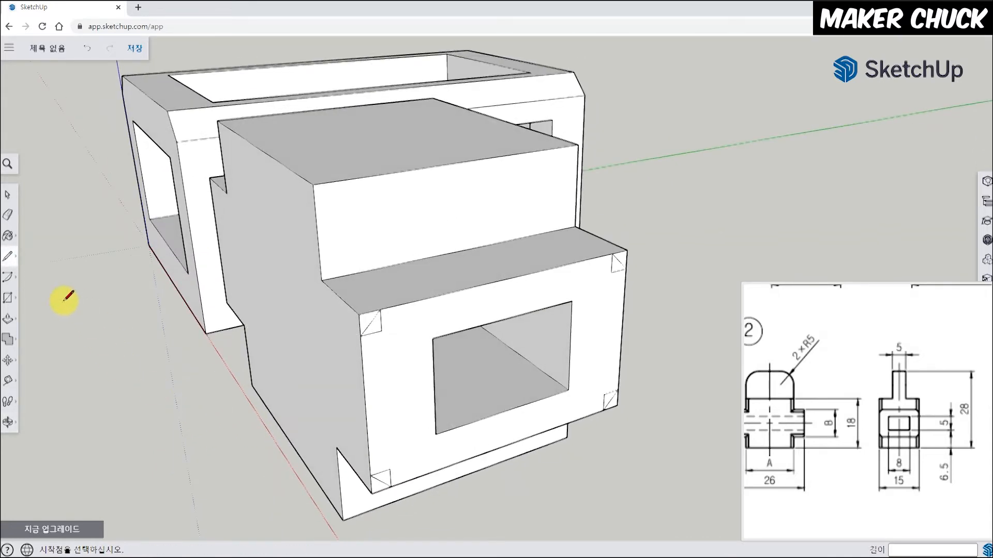
left_click(11, 321)
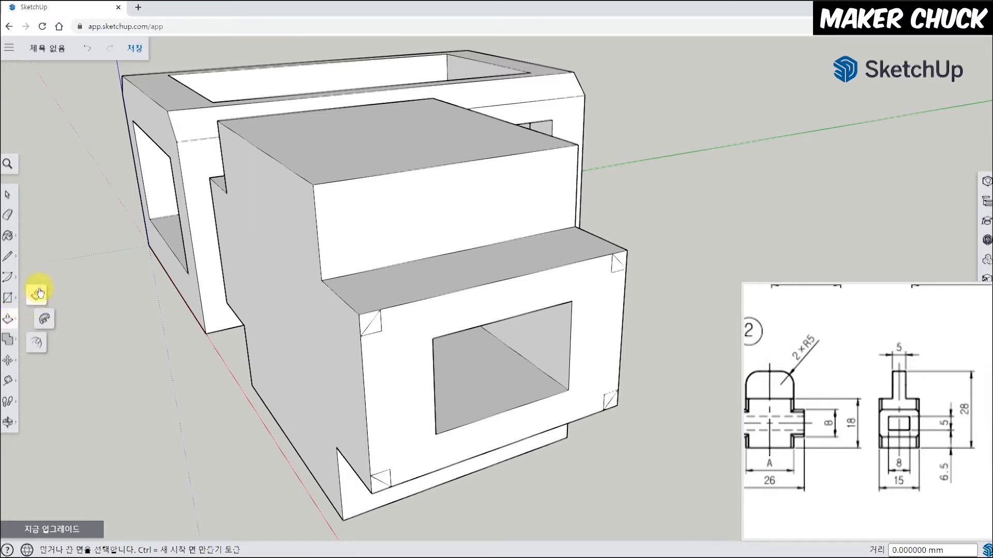
left_click(47, 319)
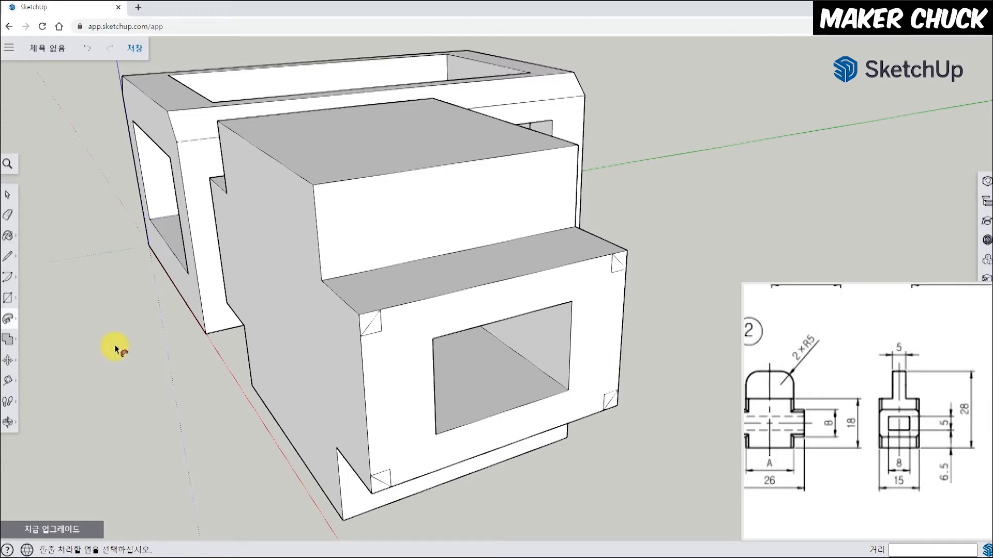
scroll(364, 322, "up", 2)
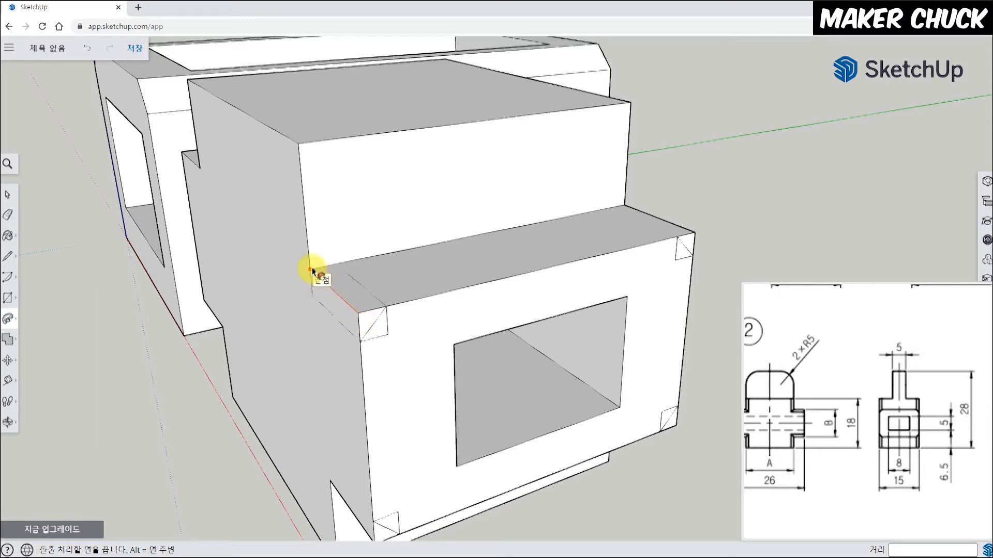
left_click_drag(309, 247, 302, 184)
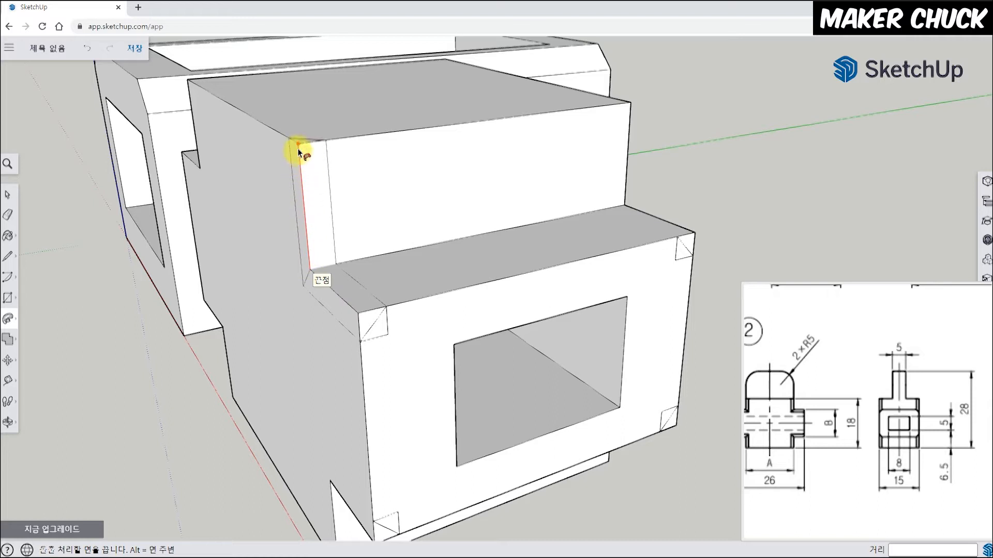
left_click_drag(297, 148, 297, 147)
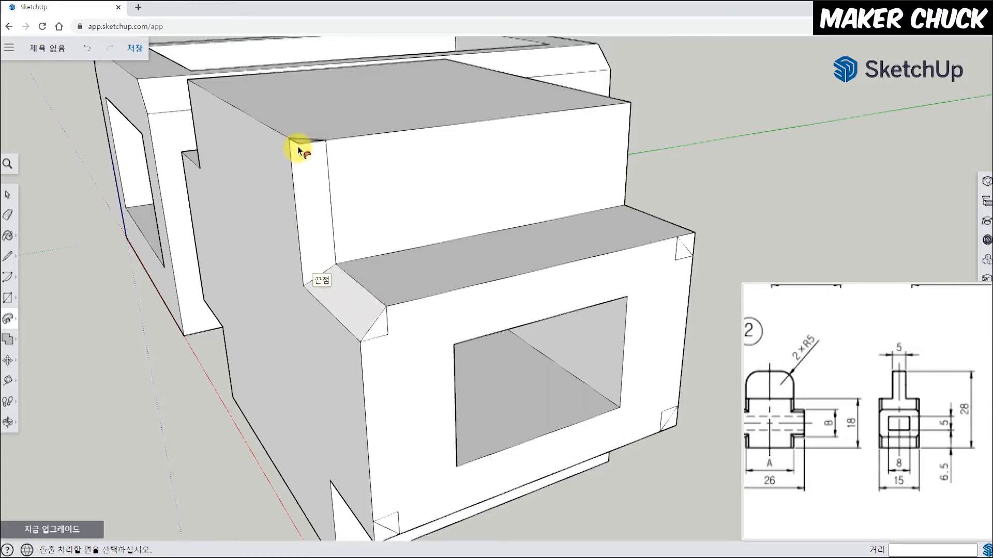
Cut the C1 chamfer at the opposite upper corner with Follow Me, along the crossbar's edge and the body's vertical edge.
middle_click_drag(275, 383, 239, 282)
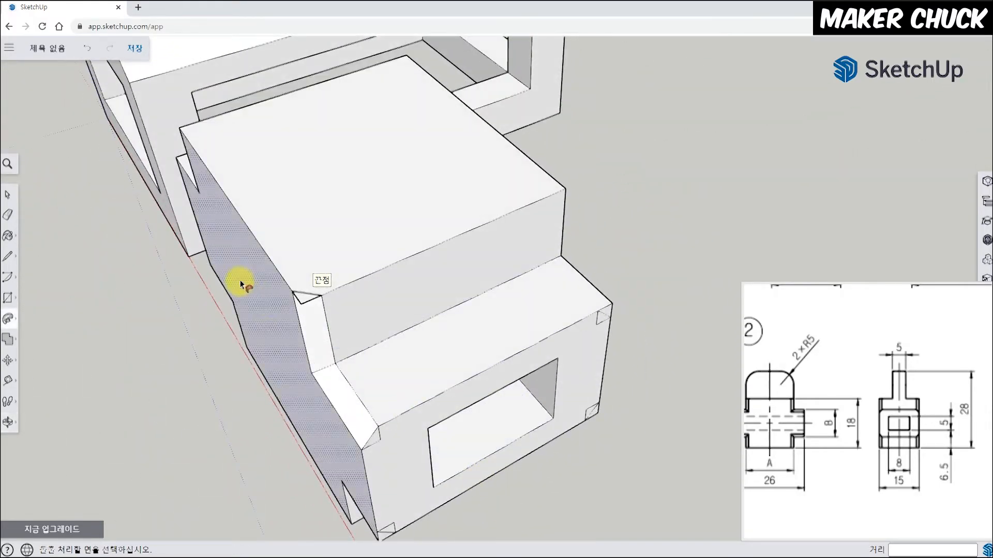
middle_click_drag(599, 343, 506, 257)
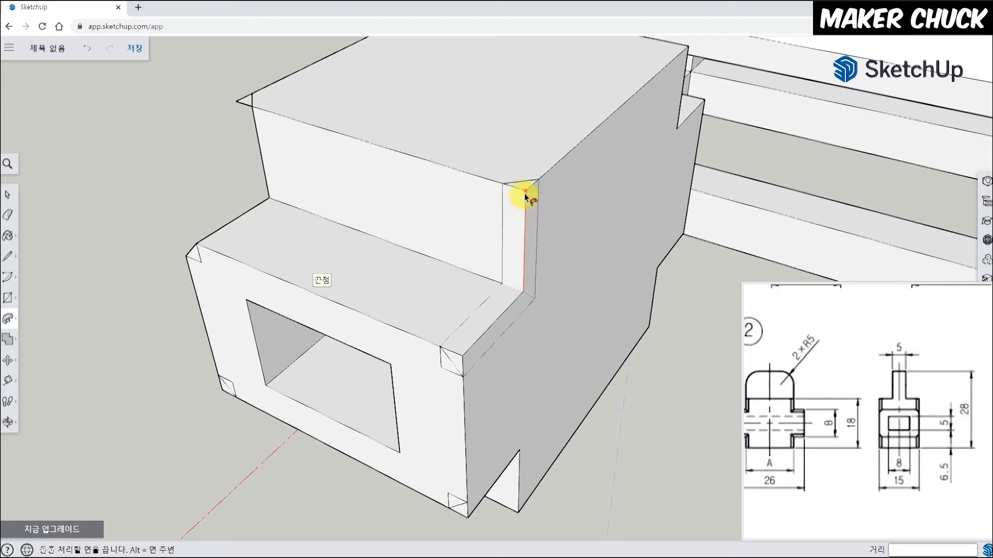
left_click_drag(516, 193, 442, 170)
mouse_move(354, 146)
left_mouse_down()
mouse_move(259, 117)
mouse_move(534, 193)
mouse_move(524, 246)
mouse_move(485, 329)
mouse_move(455, 355)
mouse_move(464, 353)
left_mouse_up()
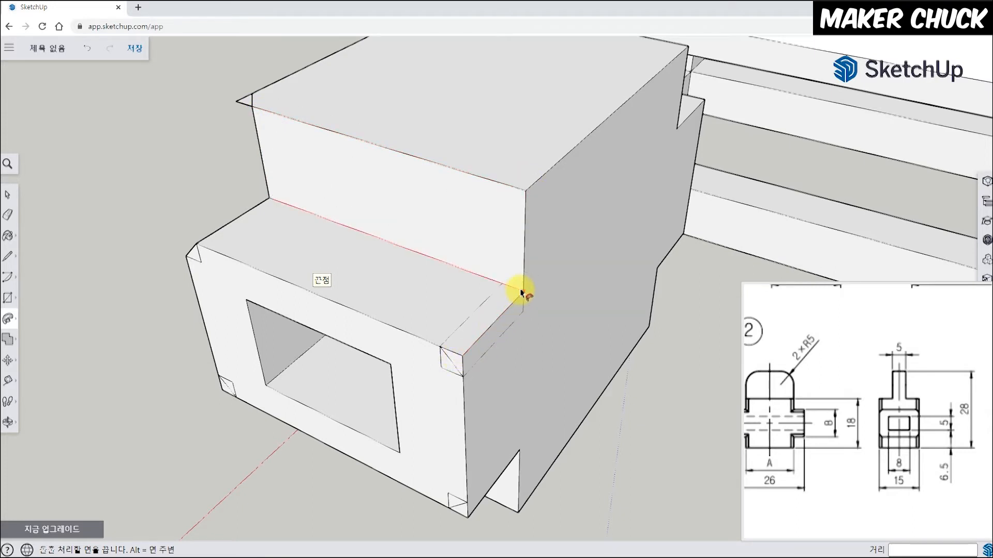
left_click_drag(524, 287, 527, 200)
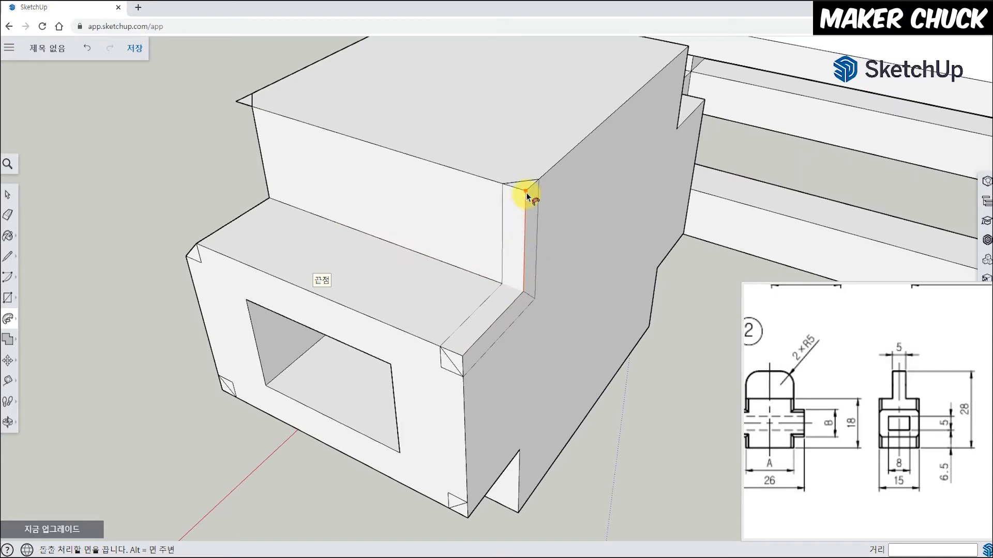
left_click_drag(527, 199, 525, 195)
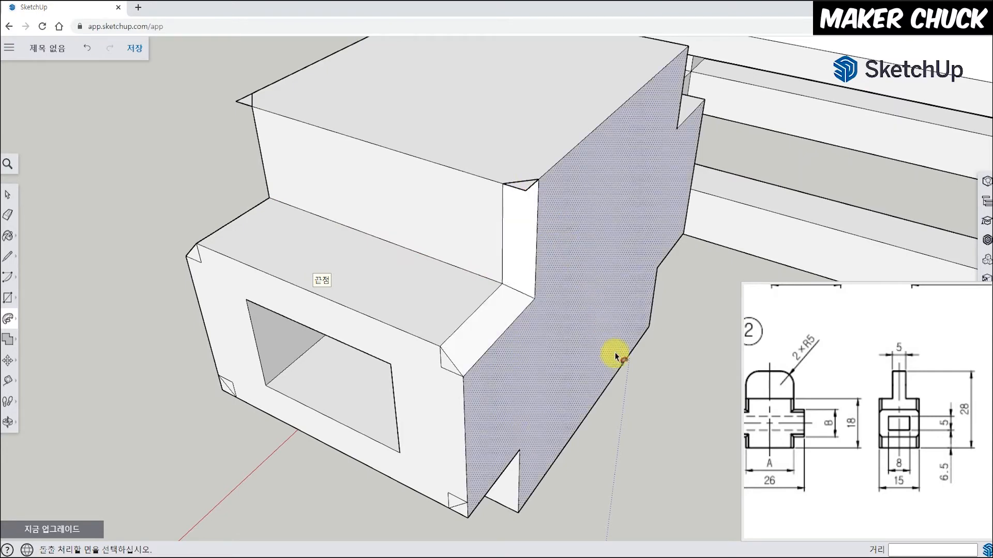
Erase the leftover corner edges where the two new chamfers meet the body's top face.
mouse_move(454, 443)
middle_mouse_down()
mouse_move(306, 279)
mouse_move(182, 299)
mouse_move(443, 354)
mouse_move(576, 403)
mouse_move(573, 468)
mouse_move(322, 370)
mouse_move(377, 377)
mouse_move(289, 330)
middle_mouse_up()
left_click(9, 214)
mouse_move(337, 476)
middle_mouse_down()
mouse_move(388, 414)
mouse_move(538, 465)
mouse_move(419, 298)
middle_mouse_up()
left_click(410, 295)
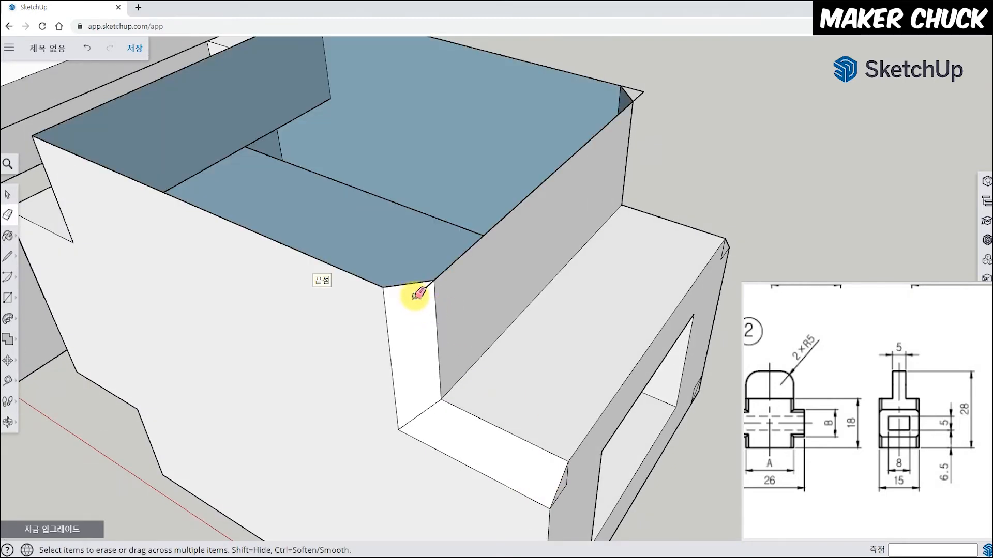
mouse_move(613, 266)
middle_mouse_down()
mouse_move(145, 377)
mouse_move(534, 282)
mouse_move(532, 410)
mouse_move(522, 290)
mouse_move(633, 166)
middle_mouse_up()
middle_click_drag(551, 208, 224, 297)
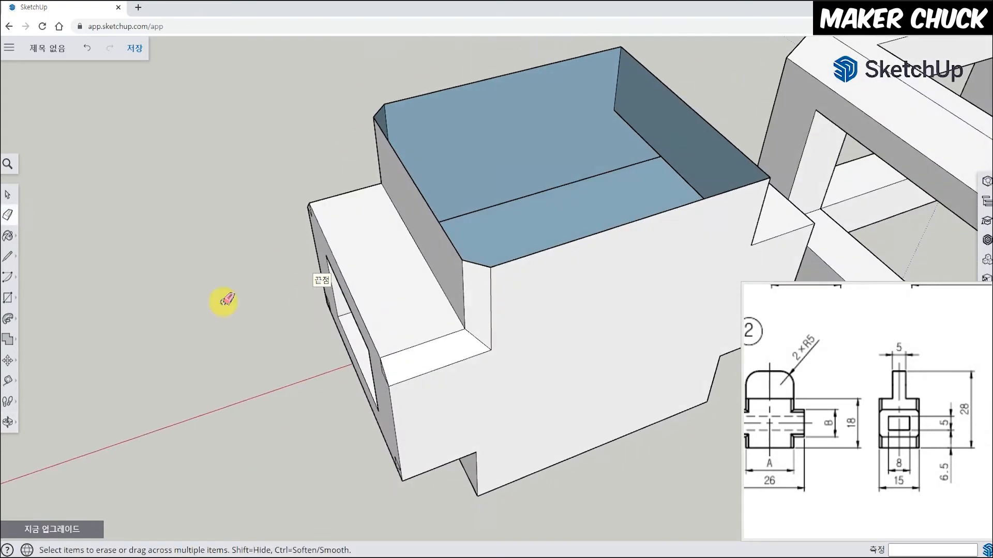
Redraw the short edge across the chamfered corner of the body's open top to restore the top face.
left_click(7, 255)
left_click(37, 241)
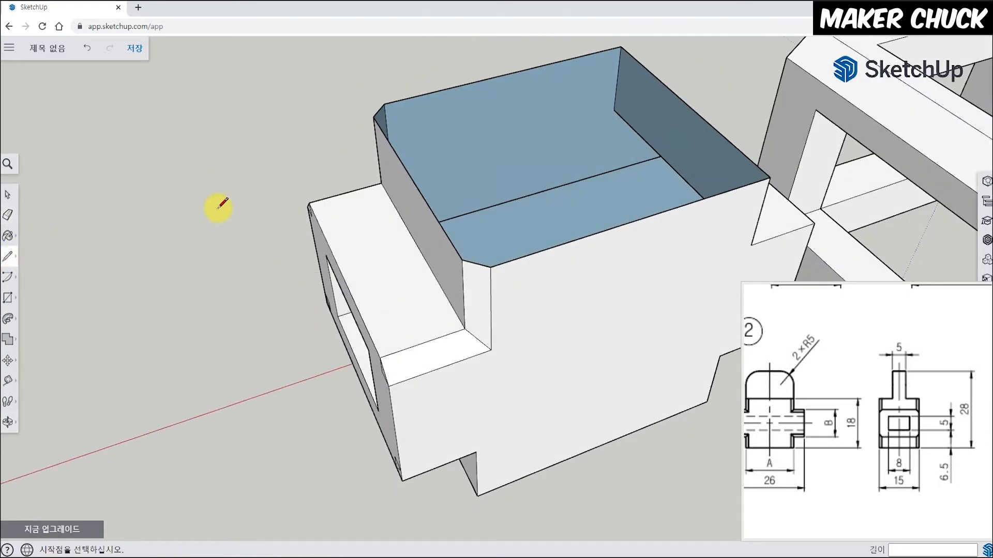
middle_click_drag(221, 206, 443, 301)
left_click(513, 278)
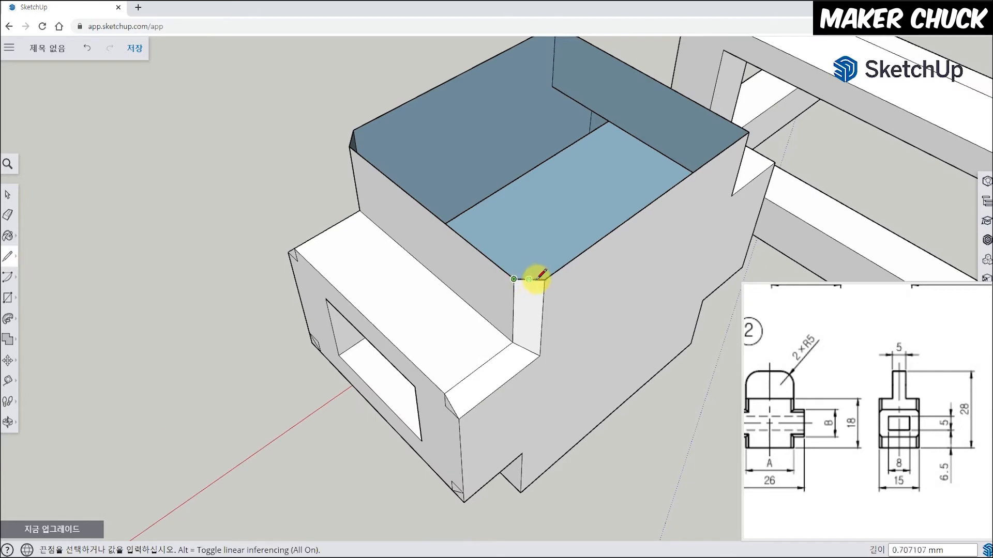
left_click(544, 280)
Use Follow Me to cut one lower corner triangle along the crossbar's bottom edge and down the body's vertical edge.
middle_click_drag(357, 439, 103, 299)
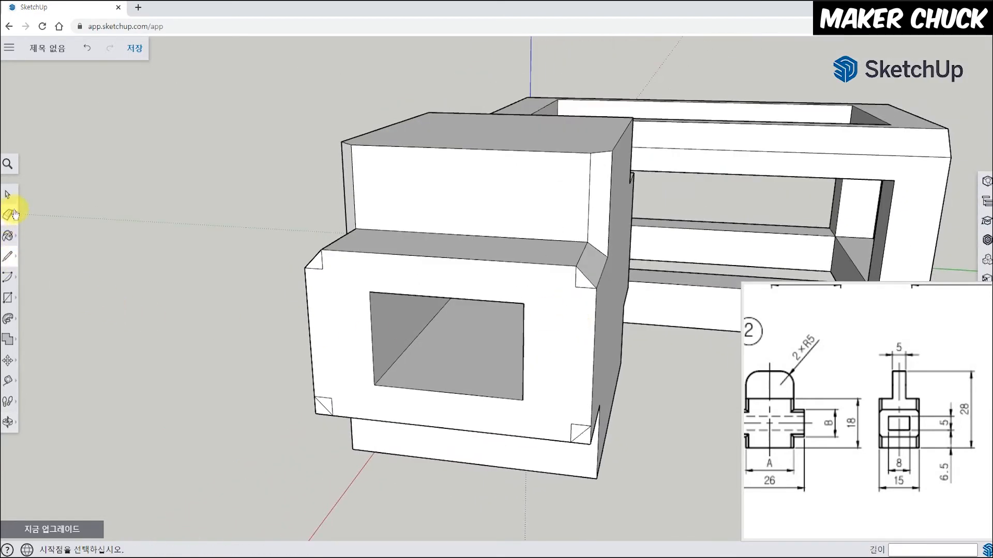
middle_click_drag(385, 500, 490, 353)
left_click(9, 319)
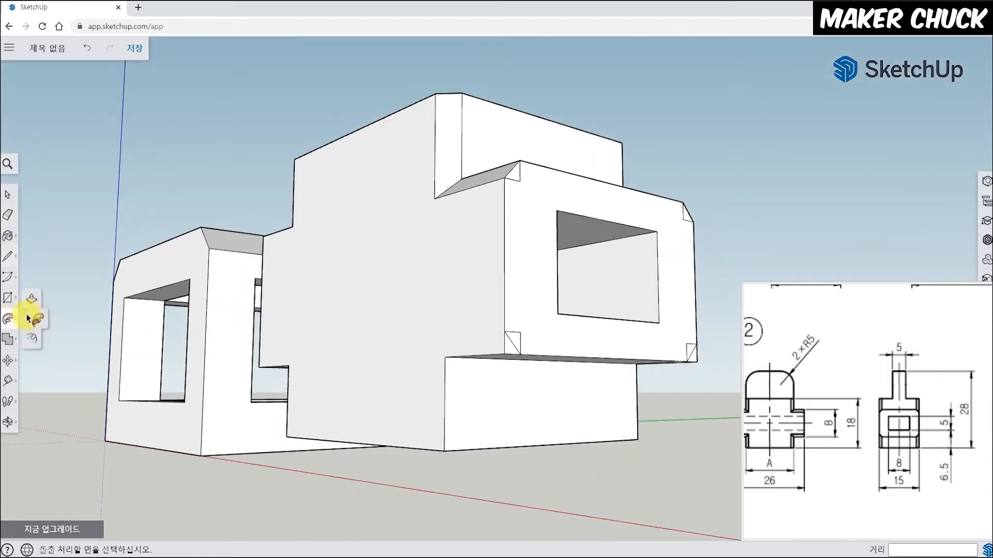
left_click(41, 316)
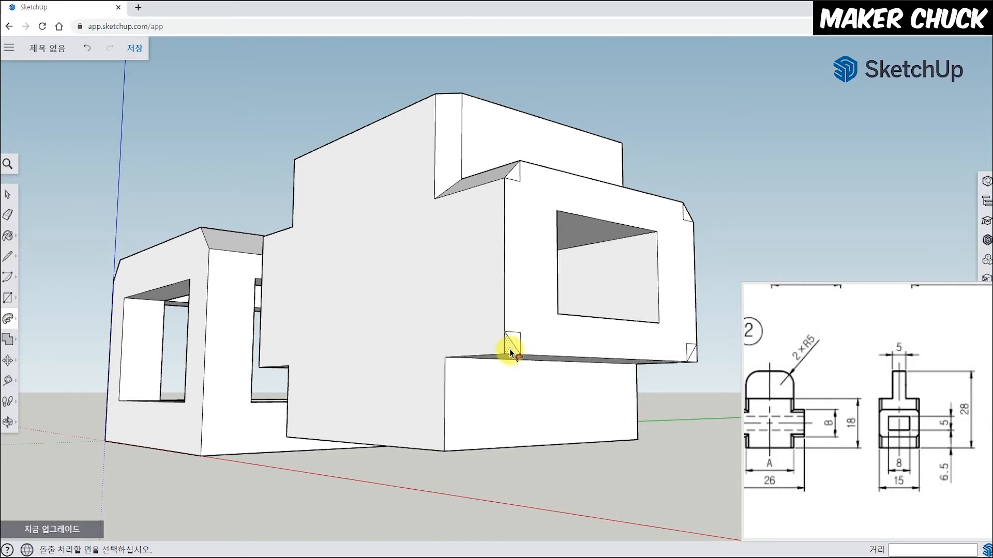
mouse_move(489, 358)
left_mouse_down()
mouse_move(455, 362)
mouse_move(444, 451)
left_mouse_up()
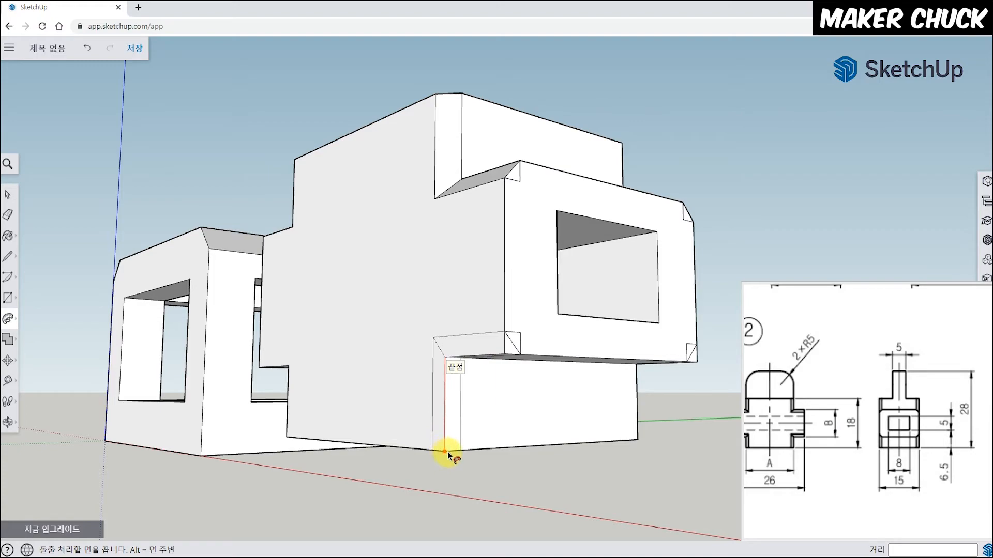
left_click_drag(447, 452, 447, 451)
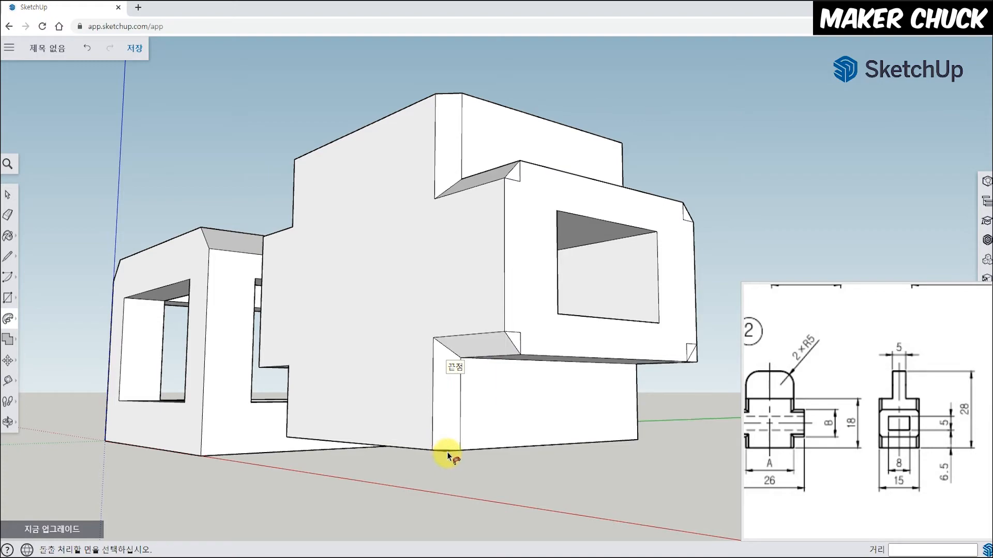
Cut the C1 chamfer at the other lower corner with Follow Me, continuing down the body's vertical edge.
middle_click_drag(519, 480, 456, 429)
scroll(470, 392, "up", 1)
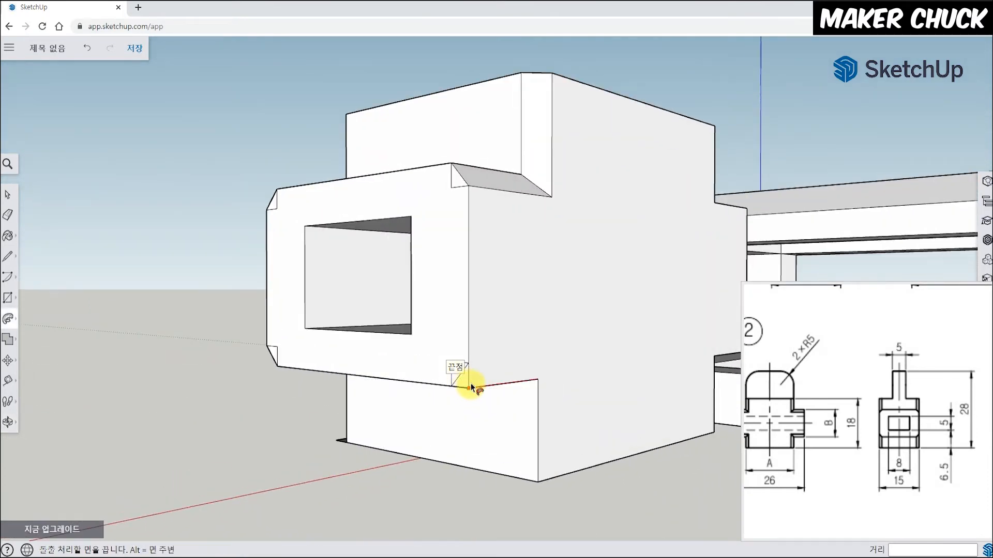
mouse_move(483, 389)
left_mouse_down()
mouse_move(534, 383)
mouse_move(540, 477)
left_mouse_up()
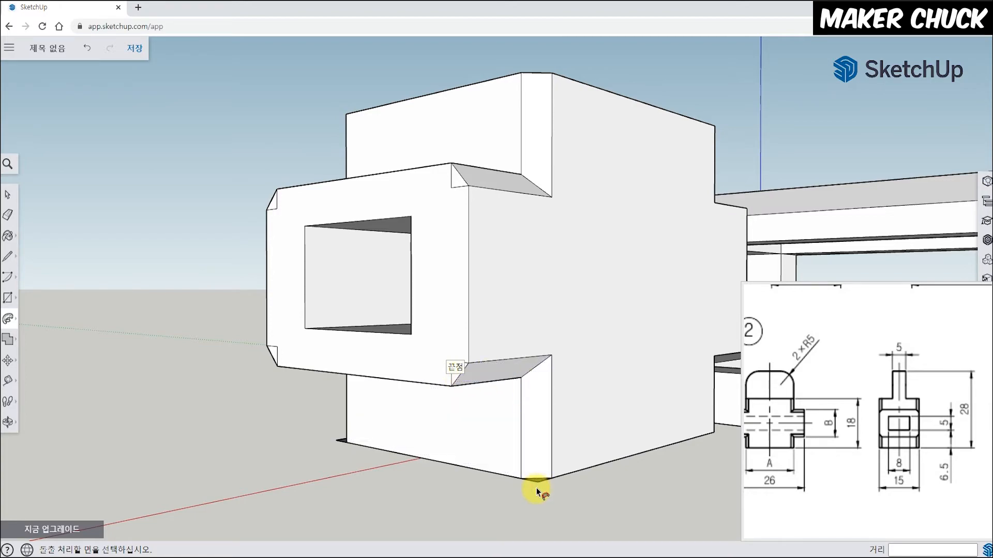
Erase the leftover sides of the 1 mm squares at the corners of the crossbar's end face.
mouse_move(381, 444)
middle_mouse_down()
mouse_move(284, 210)
mouse_move(357, 219)
mouse_move(483, 469)
middle_mouse_up()
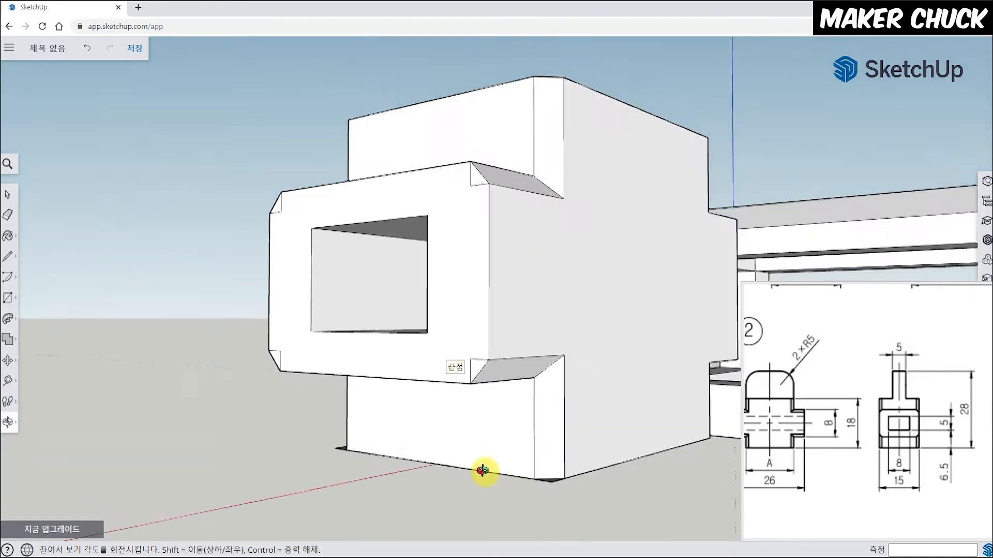
left_click(7, 215)
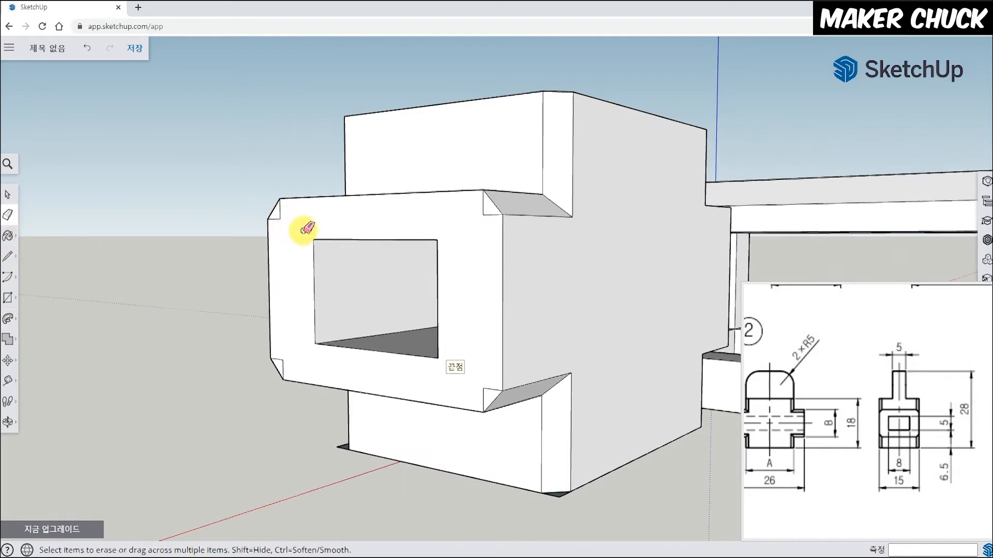
middle_click_drag(303, 221, 317, 236)
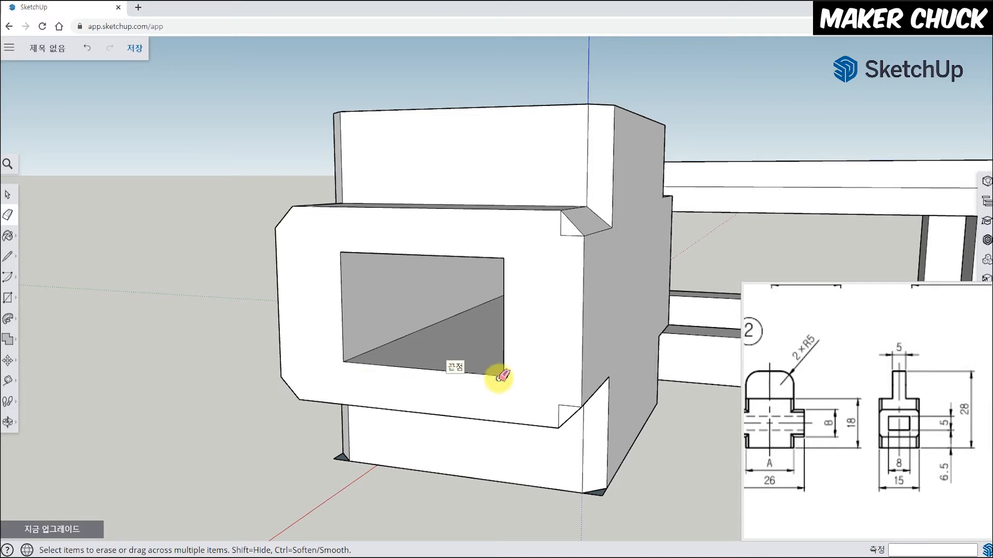
left_click(568, 222)
Erase the leftover corner edges beneath the lower chamfers on the body's underside.
middle_click_drag(620, 428, 433, 529)
scroll(496, 527, "up", 2)
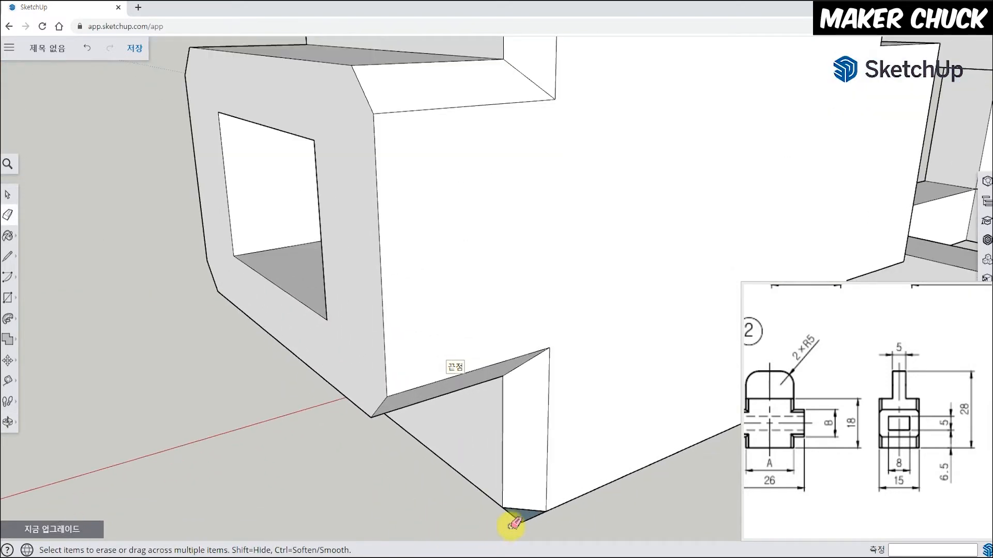
mouse_move(525, 523)
middle_mouse_down()
mouse_move(451, 454)
mouse_move(277, 428)
mouse_move(429, 468)
mouse_move(253, 239)
mouse_move(226, 230)
mouse_move(390, 328)
mouse_move(38, 277)
middle_mouse_up()
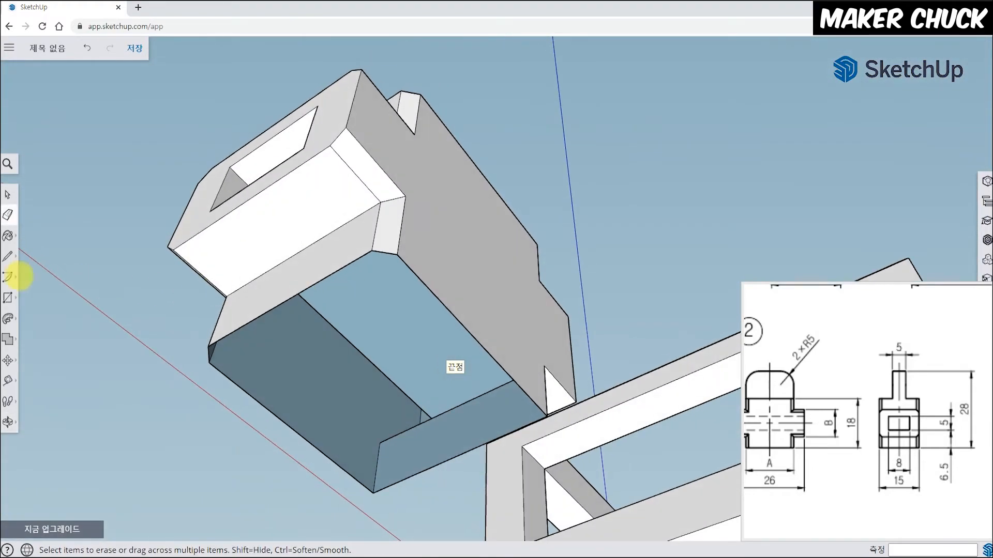
Draw a line across the chamfer's lower end at the body's corner to restore the underside face.
left_click(8, 257)
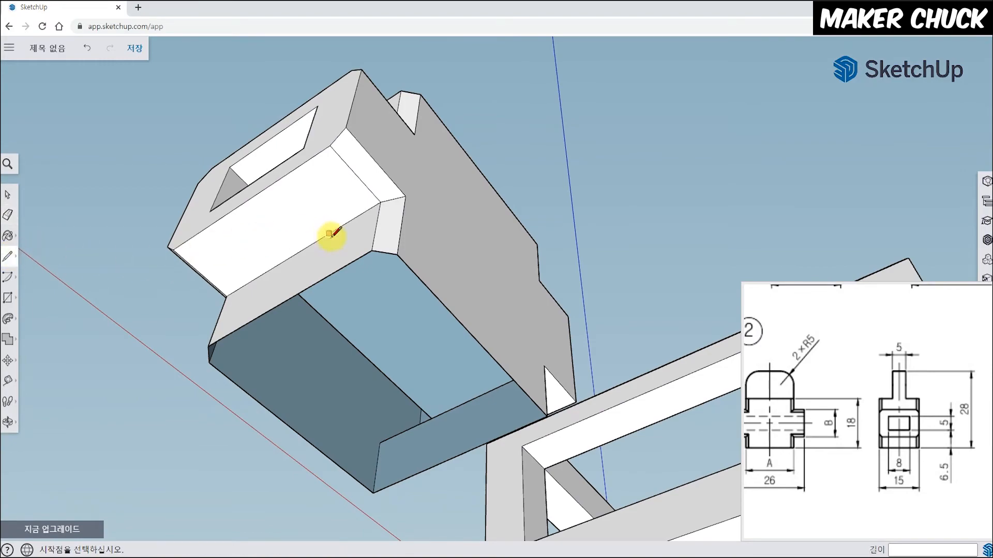
left_click(371, 250)
left_click(396, 255)
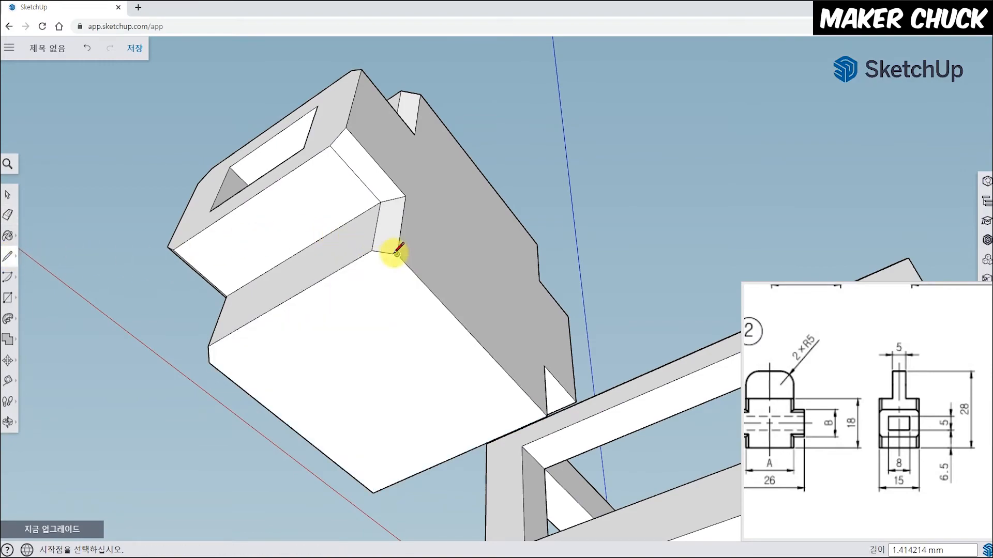
Draw 1 mm by 1 mm squares at all four corners of the crossbar's opposite end face.
mouse_move(599, 192)
middle_mouse_down()
mouse_move(565, 266)
mouse_move(576, 333)
mouse_move(321, 337)
mouse_move(350, 216)
mouse_move(660, 255)
mouse_move(327, 228)
mouse_move(262, 199)
mouse_move(488, 331)
mouse_move(438, 316)
middle_mouse_up()
scroll(488, 334, "up", 1)
scroll(439, 315, "down", 2)
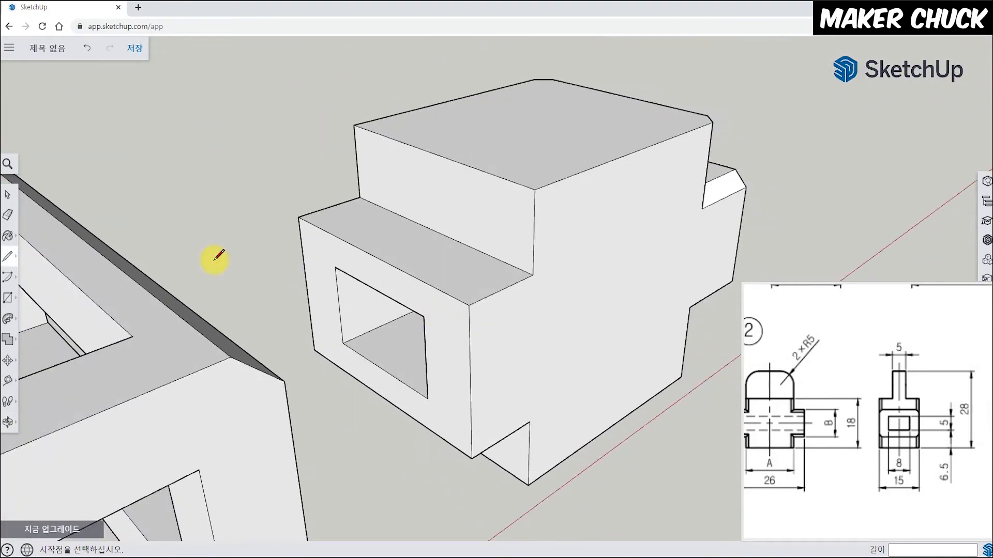
left_click(7, 298)
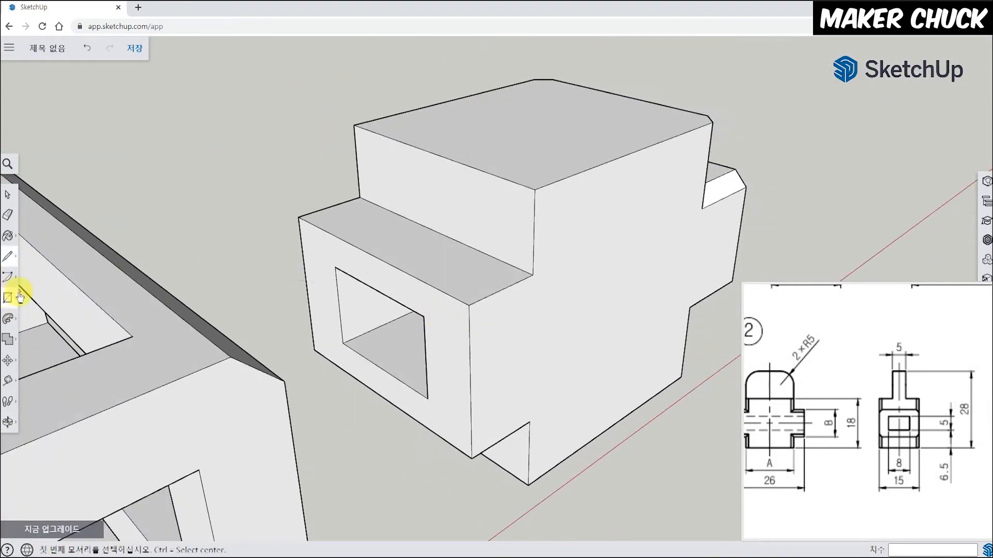
left_click(298, 217)
type("1,1")
key("Return")
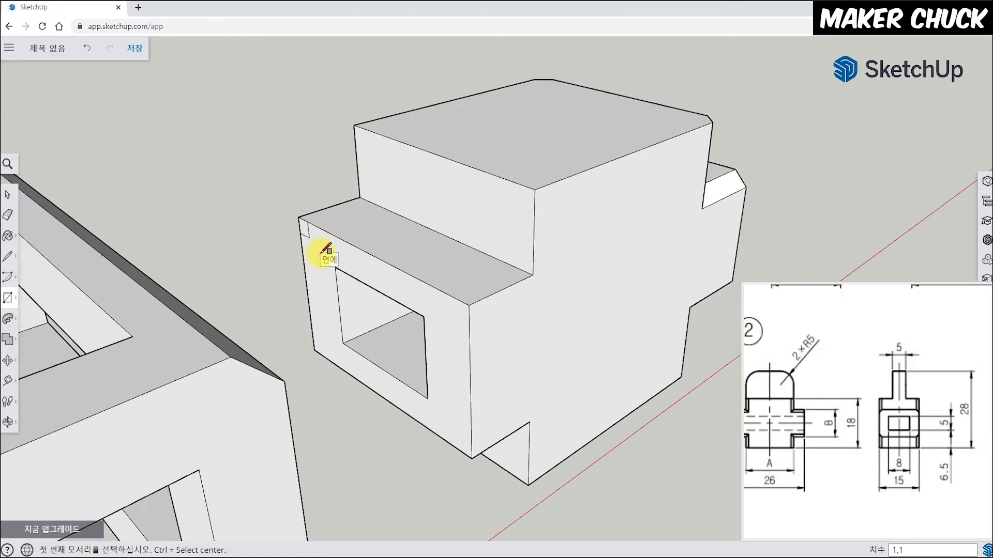
left_click(313, 349)
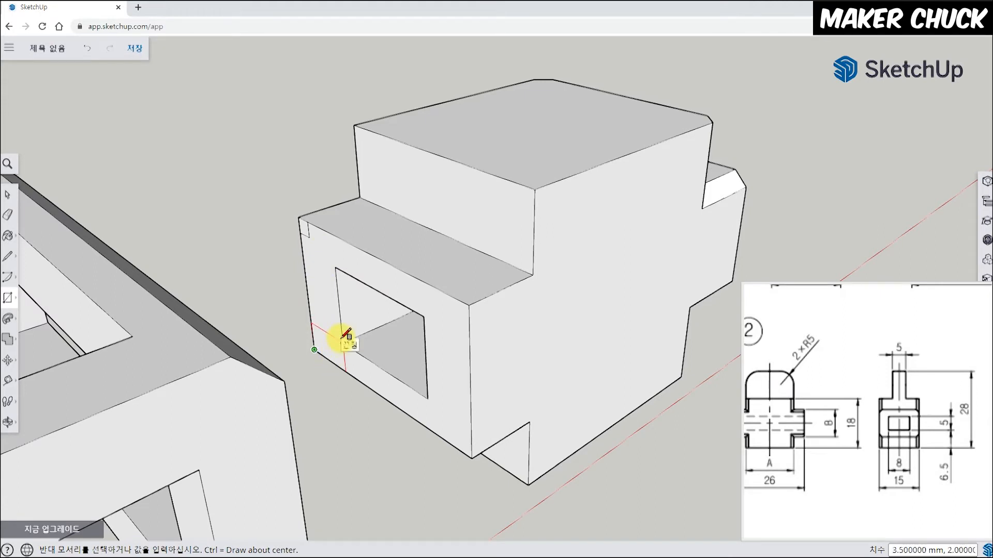
type("1,1")
key("Return")
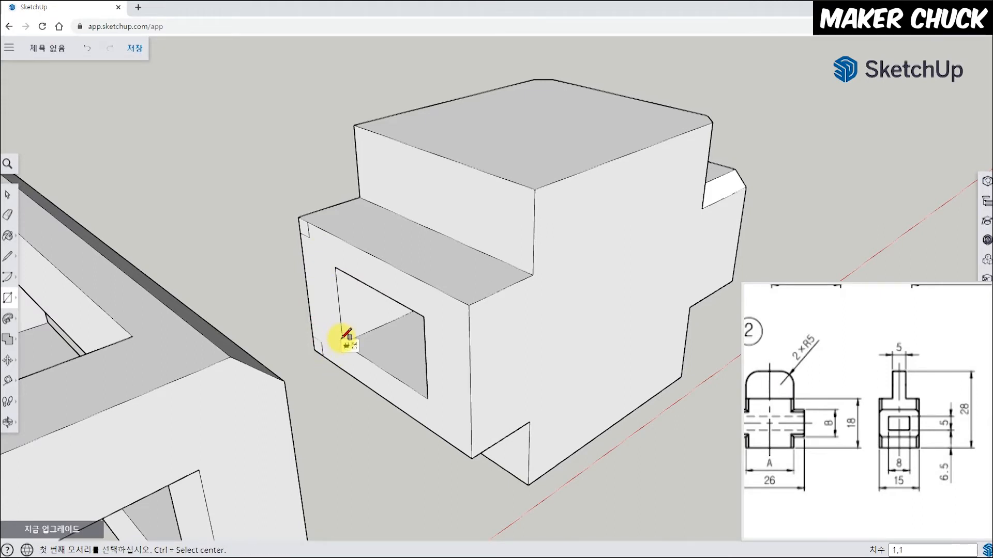
left_click(468, 305)
type("1,1")
key("Return")
left_click(471, 459)
type("1,1")
key("Return")
Draw the diagonal across each of the four corner squares on this end face.
left_click(9, 261)
left_click(455, 299)
left_click(469, 324)
left_click(471, 443)
left_click(459, 450)
left_click(322, 356)
left_click(313, 337)
left_click(301, 233)
left_click(308, 223)
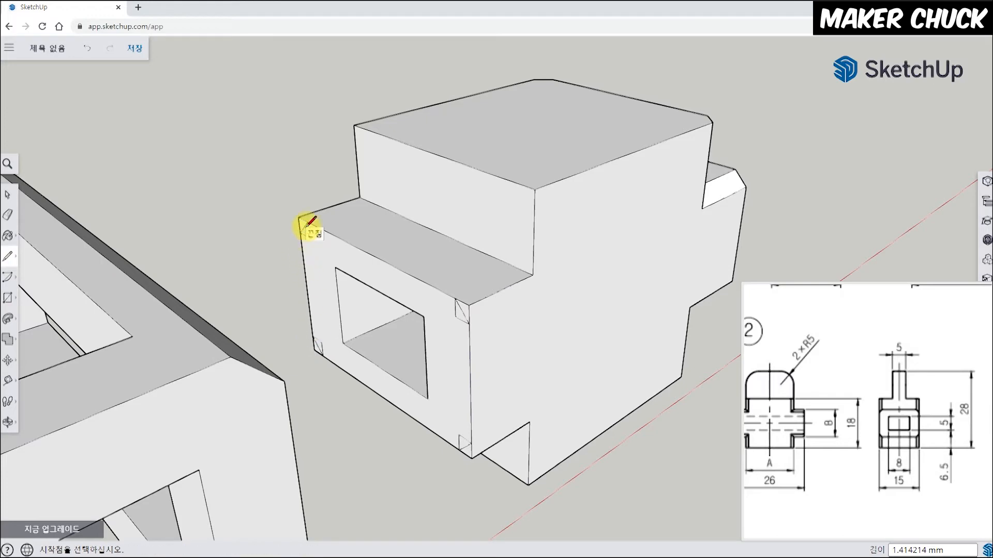
Use Follow Me to cut one side's upper and lower corner triangles along the crossbar edges and the body's vertical edges.
left_click(7, 321)
left_click(464, 314)
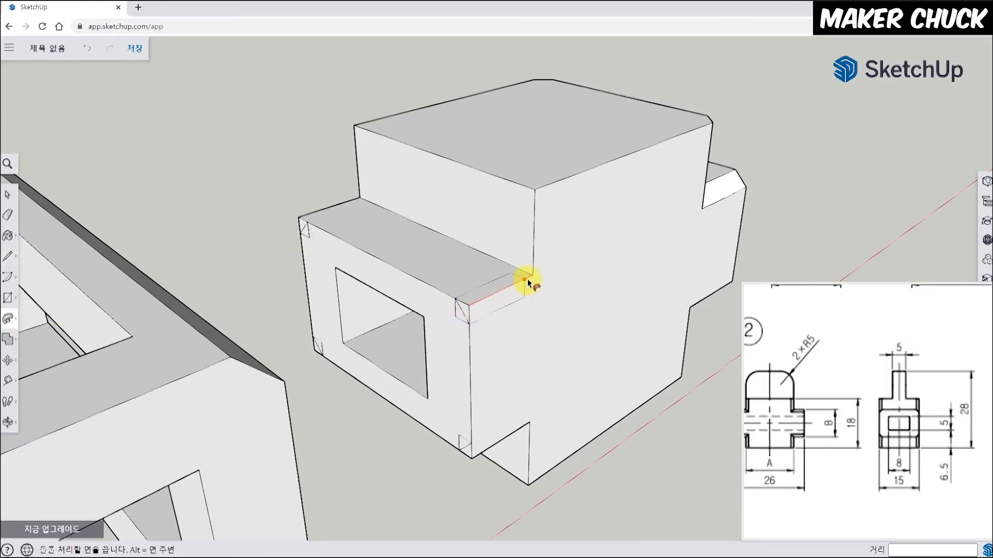
left_click(536, 190)
scroll(486, 460, "up", 2)
left_click(464, 448)
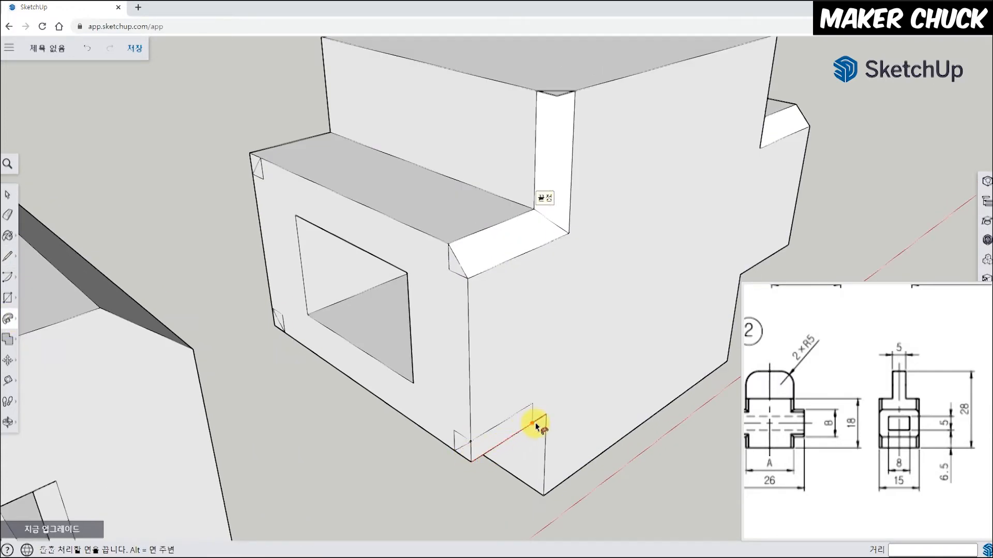
left_click(545, 494)
Cut the C1 chamfers on the other side of this crossbar end with Follow Me, continuing along the body's vertical edges.
middle_click_drag(547, 497, 543, 265)
left_click(539, 279)
left_click(437, 116)
left_click(532, 461)
left_click(453, 502)
Erase the leftover sides of the corner squares on the newly chamfered end face.
left_click(8, 214)
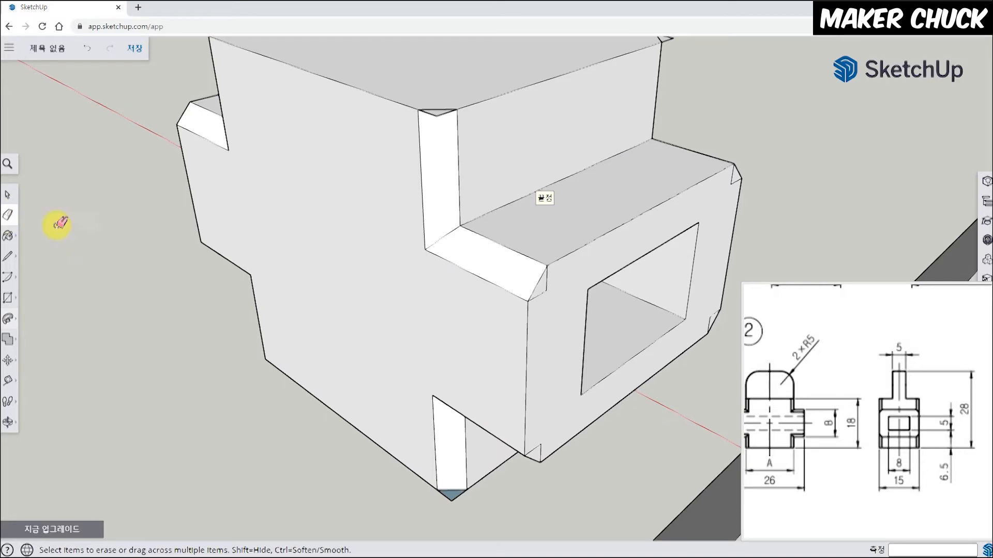
middle_click_drag(545, 281, 712, 302)
left_click(712, 267)
left_click(686, 400)
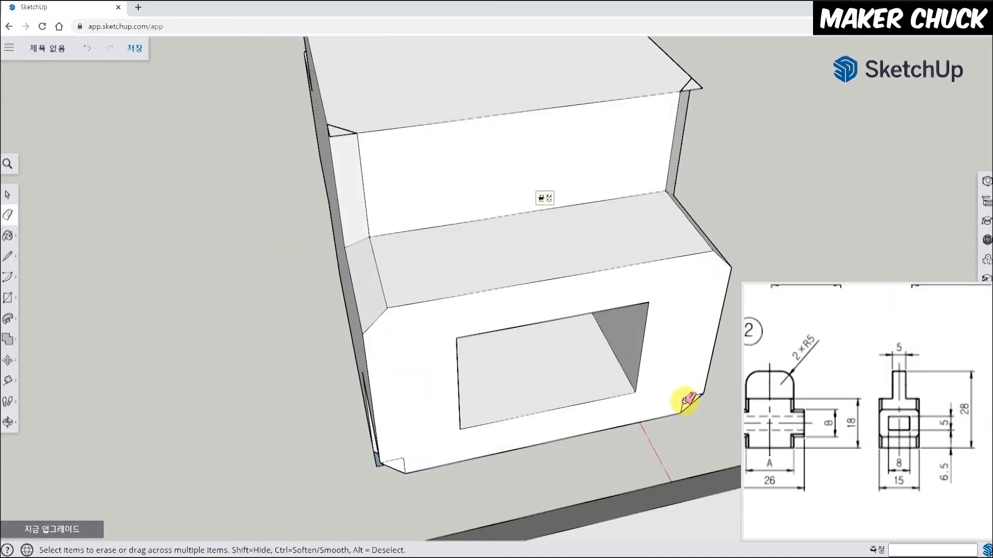
Erase the leftover corner edges on the body's top and redraw the chamfer's end edge to restore the top face.
middle_click_drag(406, 459, 498, 381)
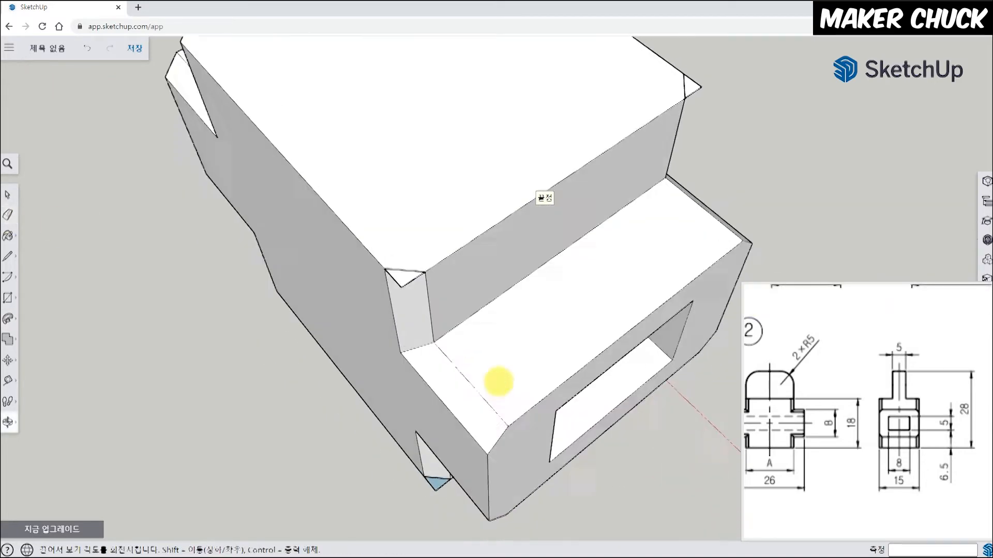
left_click(405, 282)
middle_click_drag(491, 291, 510, 362)
left_click(8, 256)
left_click(429, 302)
left_click(472, 302)
scroll(509, 362, "down", 3)
scroll(543, 383, "up", 3)
Erase the leftover corner edges on the body's underside and redraw the chamfer's end edge to restore the bottom face.
key("e")
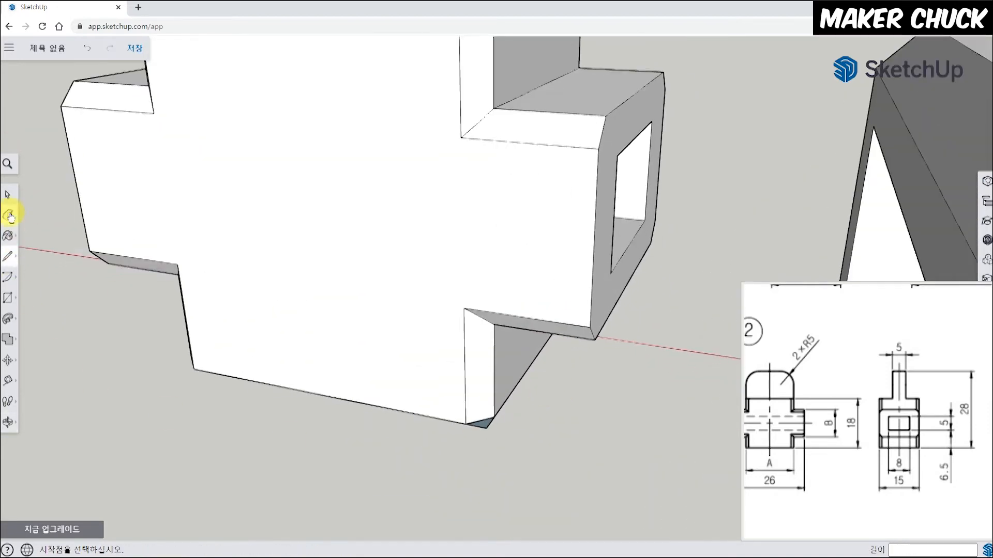
mouse_move(492, 426)
middle_mouse_down()
mouse_move(650, 382)
mouse_move(577, 460)
mouse_move(521, 300)
middle_mouse_up()
left_click(579, 461)
scroll(398, 223, "down", 3)
left_click(6, 255)
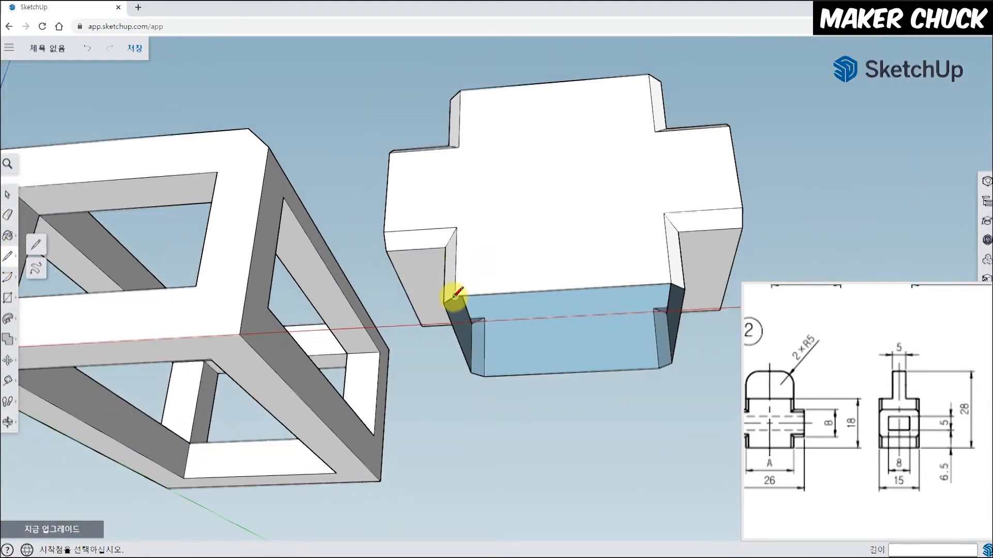
mouse_move(454, 304)
middle_mouse_down()
mouse_move(587, 281)
mouse_move(646, 310)
middle_mouse_up()
Examine the chamfered part 2 from several sides and check the upright tab's dimensions in the drawing.
key("space")
middle_click_drag(73, 228, 721, 464)
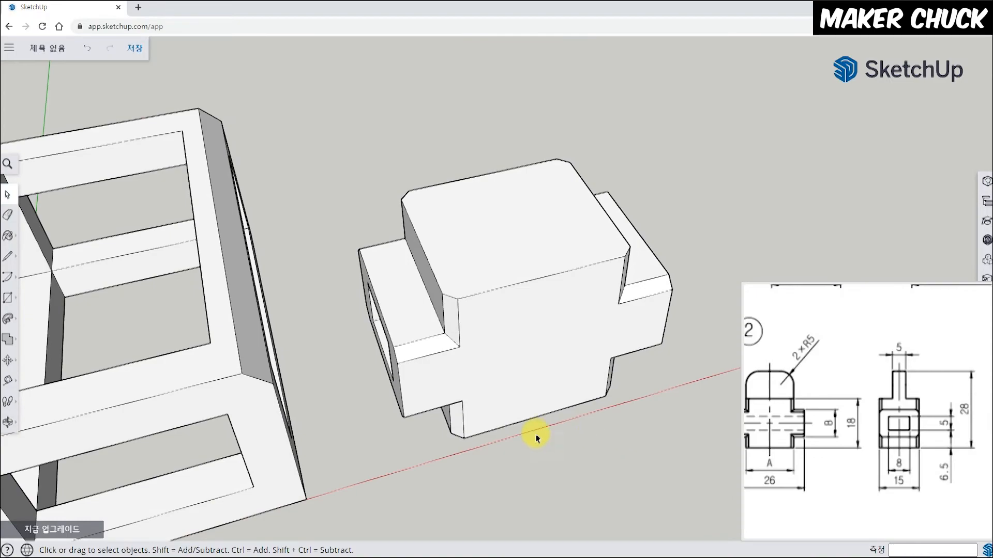
middle_click_drag(534, 435, 561, 428)
middle_click_drag(518, 510, 483, 433)
scroll(483, 432, "down", 3)
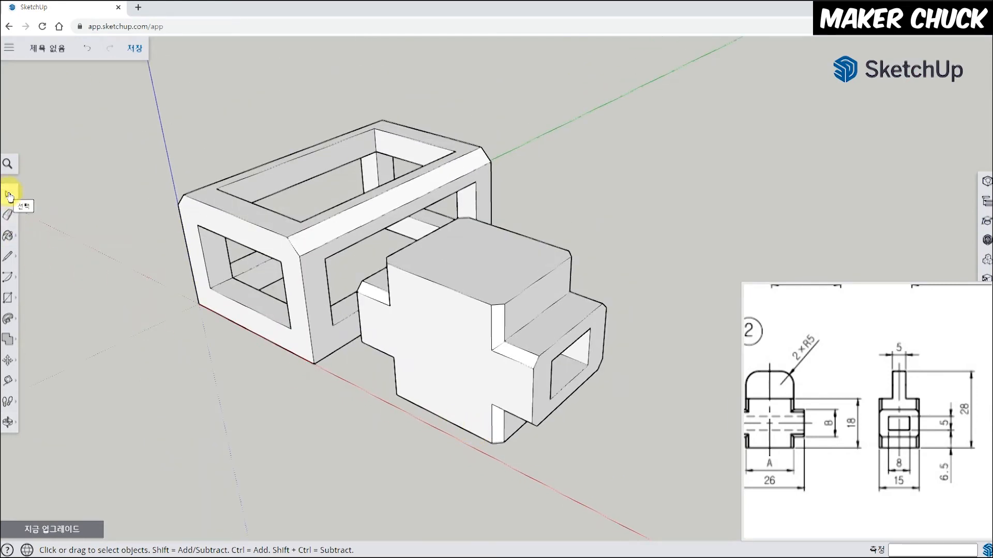
left_click(855, 435)
scroll(854, 433, "up", 3)
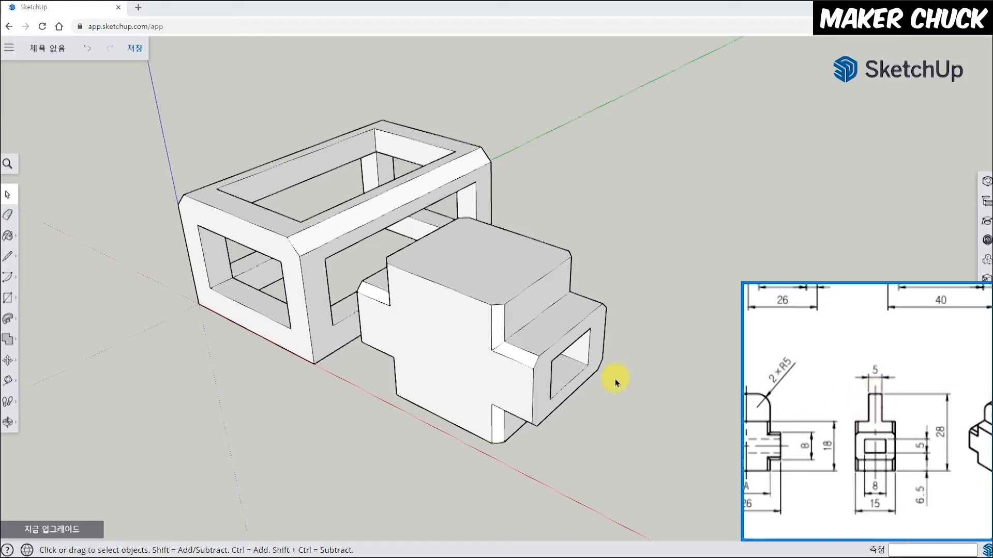
middle_click_drag(602, 341, 683, 358)
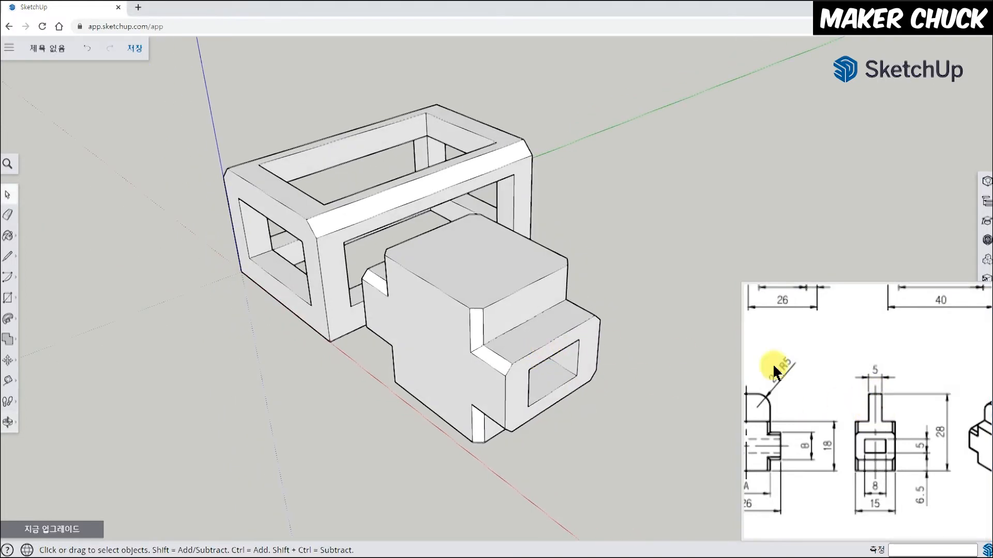
middle_click_drag(609, 400, 455, 401)
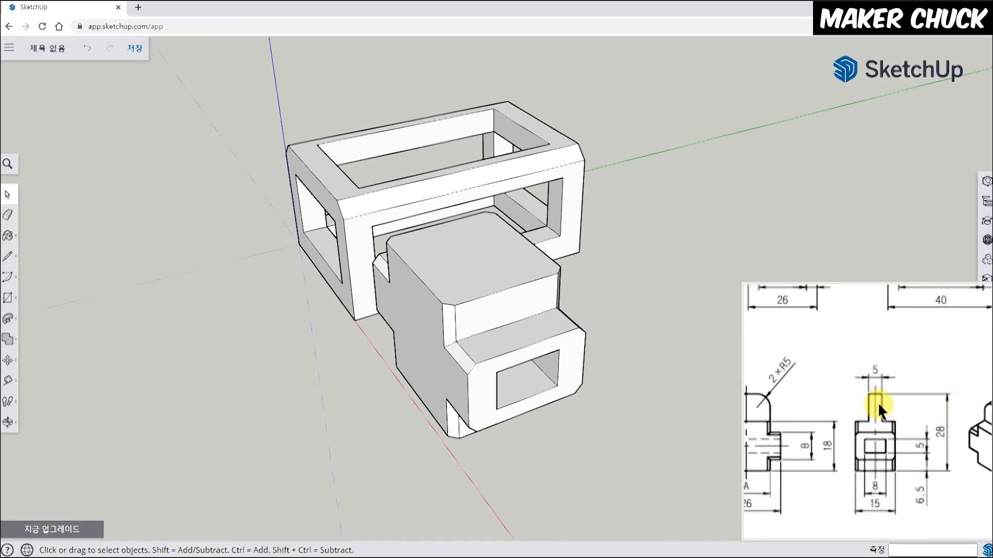
Draw a centre line across the body's top face between the midpoints of its two side edges.
scroll(492, 305, "up", 5)
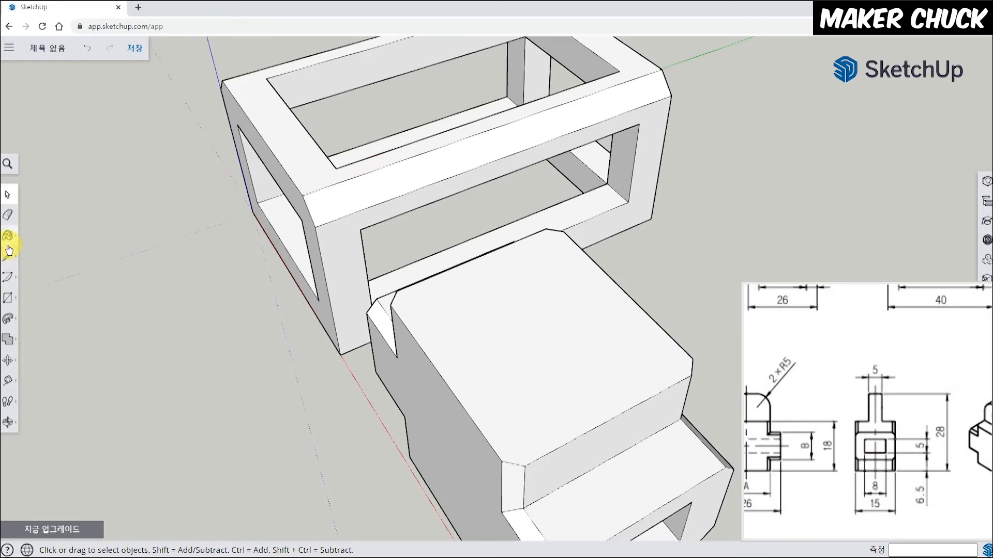
left_click(12, 260)
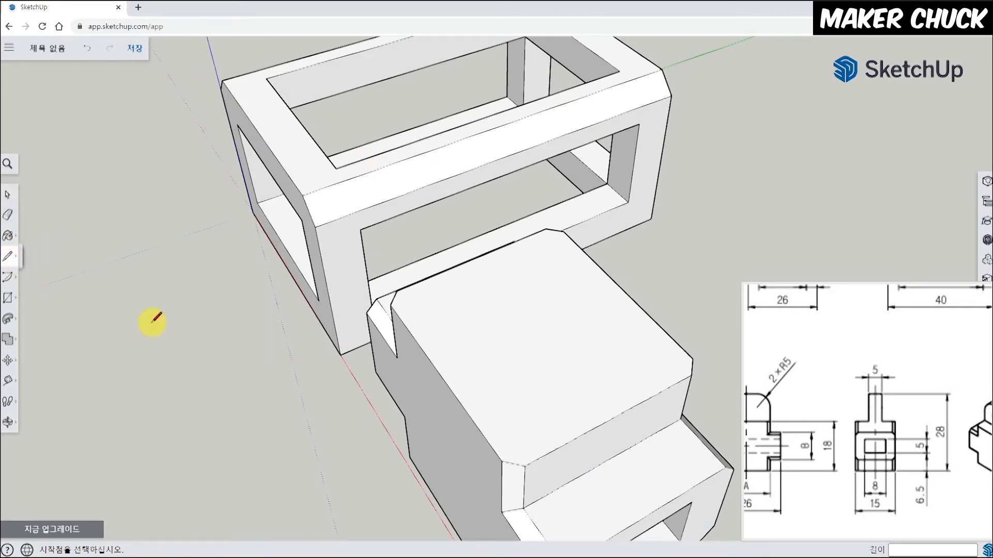
scroll(295, 362, "down", 4)
scroll(613, 364, "up", 2)
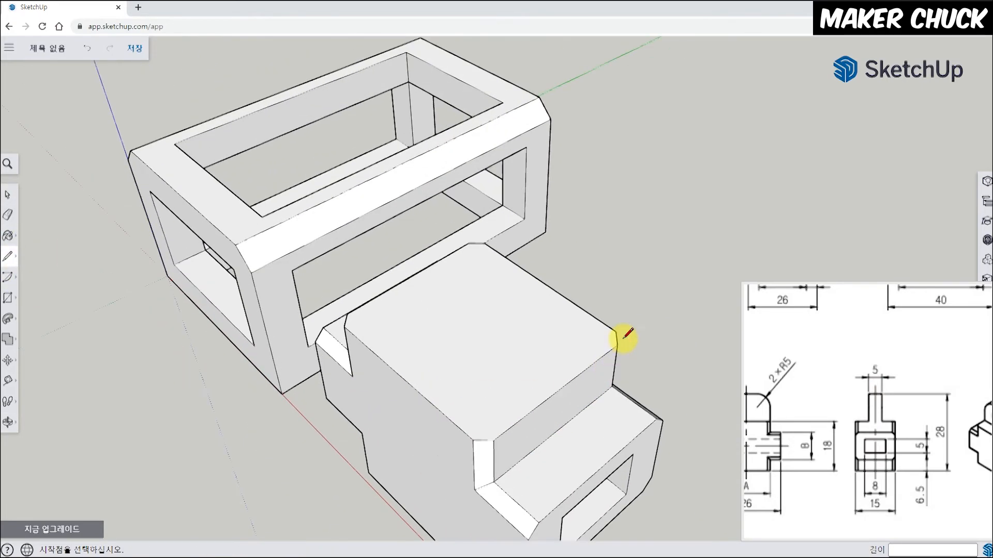
mouse_move(529, 405)
middle_mouse_down()
mouse_move(569, 399)
mouse_move(603, 350)
mouse_move(600, 305)
middle_mouse_up()
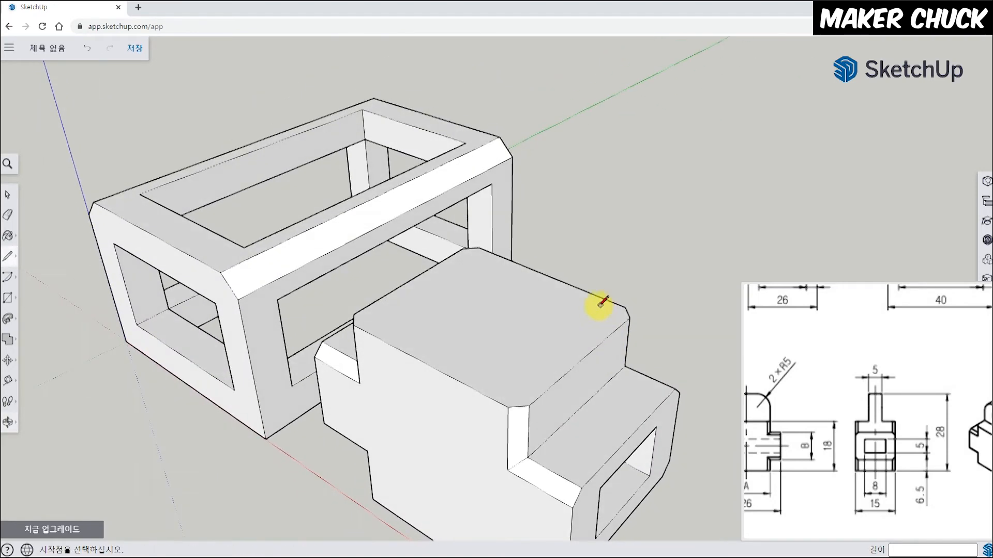
left_click(583, 358)
middle_click_drag(511, 324, 532, 311)
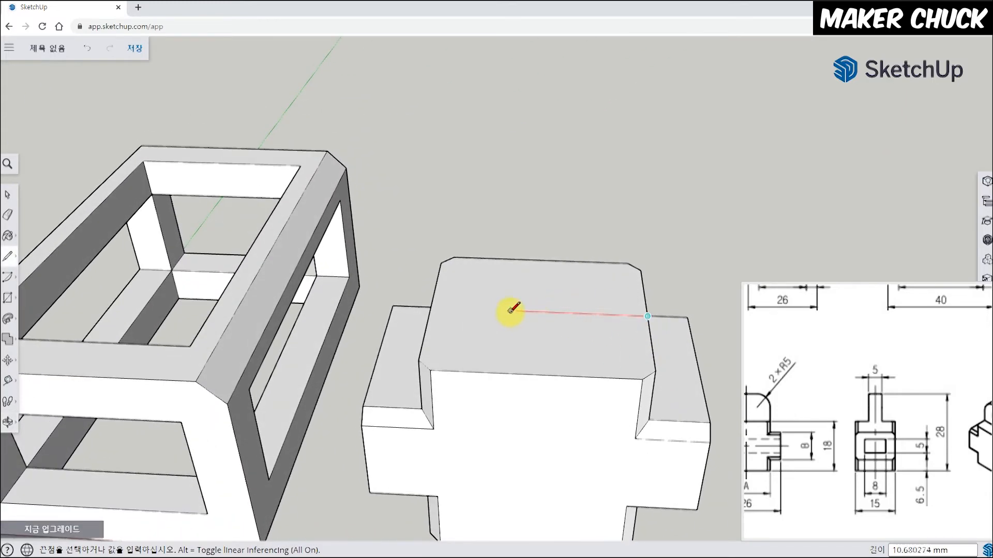
left_click(430, 307)
Draw a 10 mm vertical line upward from one end of the top face's centre line.
middle_click_drag(472, 350, 675, 275)
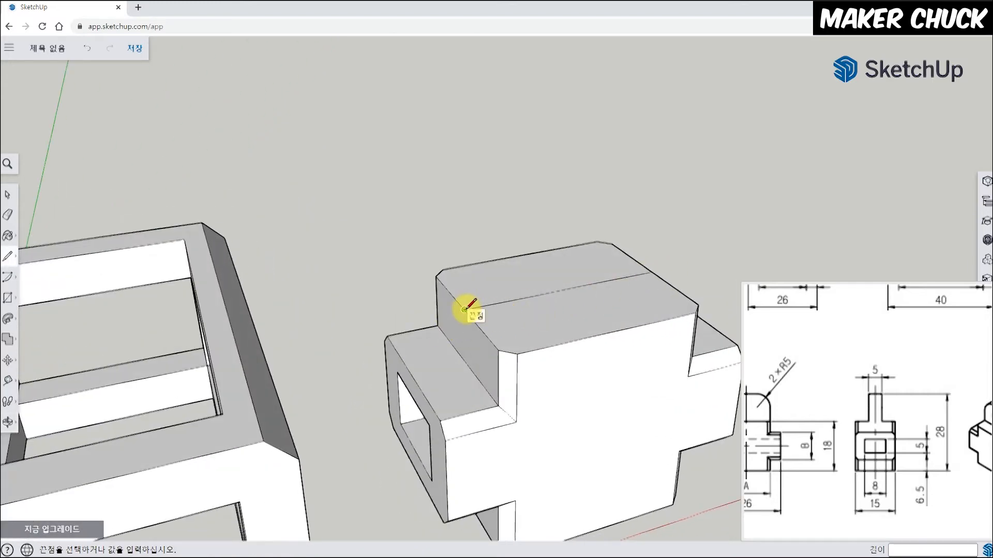
middle_click_drag(465, 295, 452, 174)
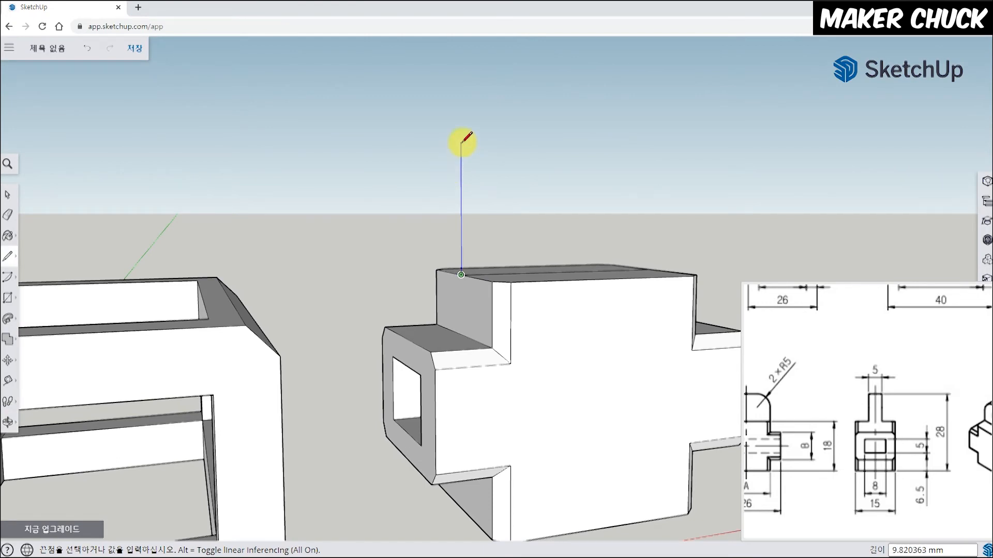
mouse_move(464, 187)
middle_mouse_down()
mouse_move(454, 262)
mouse_move(454, 200)
middle_mouse_up()
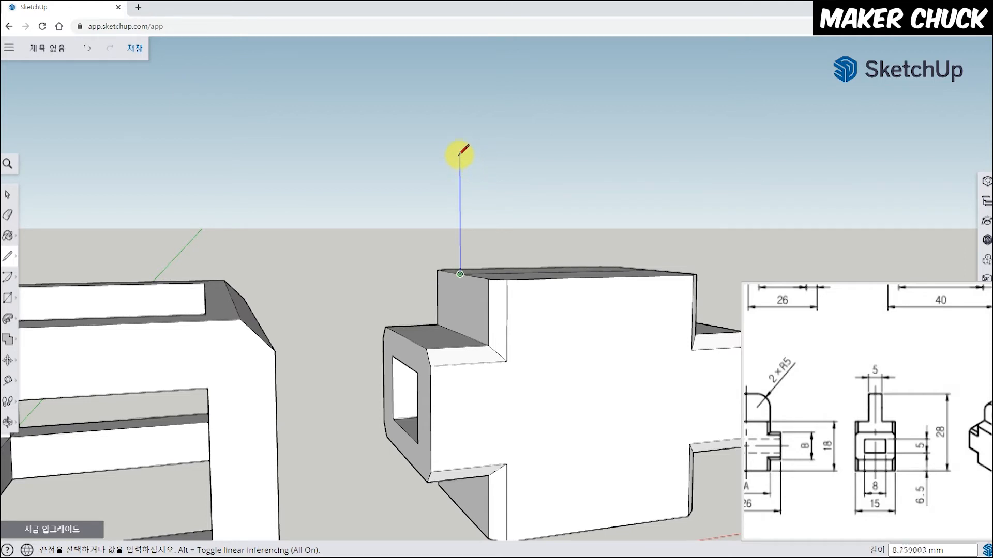
mouse_move(822, 446)
left_mouse_down()
mouse_move(844, 445)
mouse_move(820, 442)
mouse_move(838, 460)
left_mouse_up()
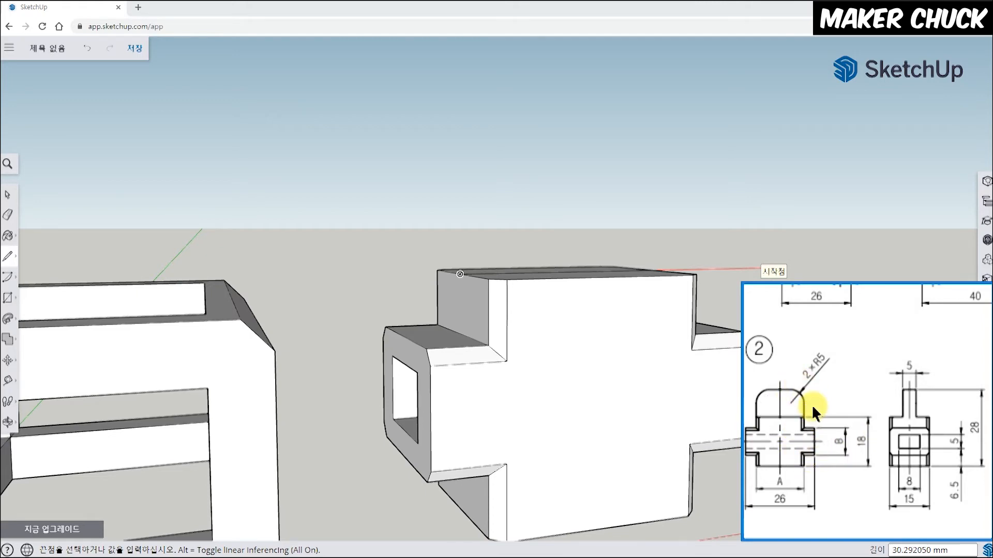
middle_click_drag(452, 256, 464, 236)
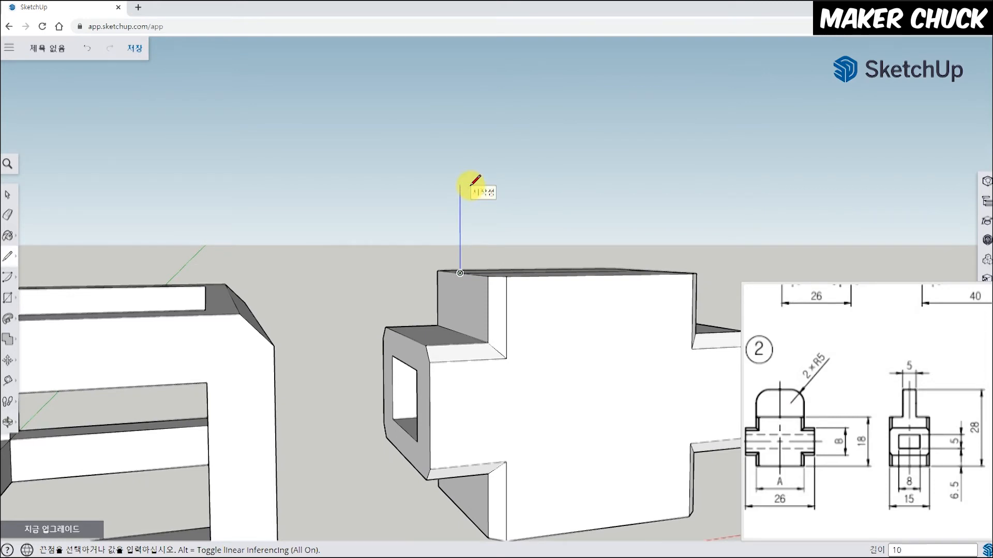
key("Return")
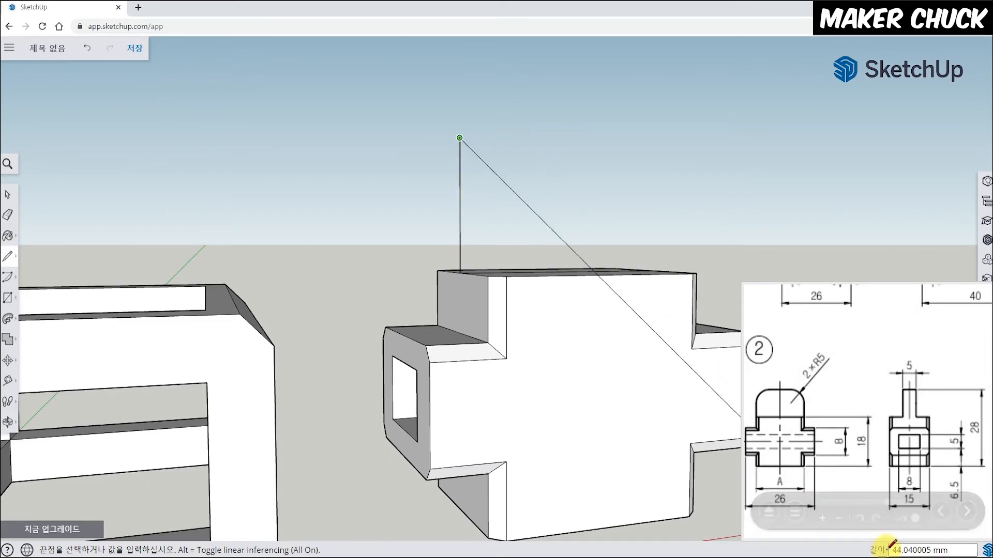
Complete the upright rectangle above the centre line with a horizontal top edge and a vertical edge down to the other end.
mouse_move(681, 151)
middle_mouse_down()
mouse_move(440, 215)
mouse_move(483, 151)
middle_mouse_up()
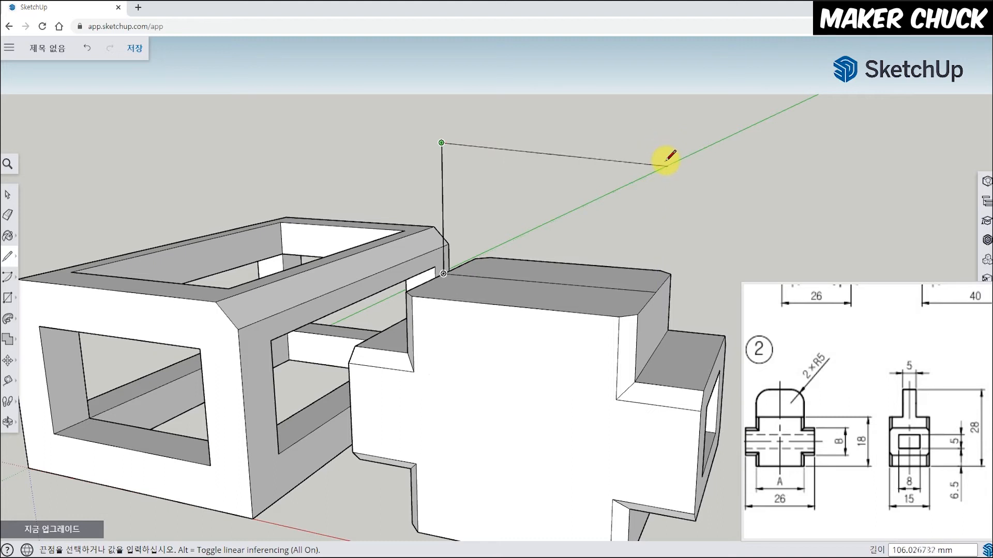
left_click(662, 148)
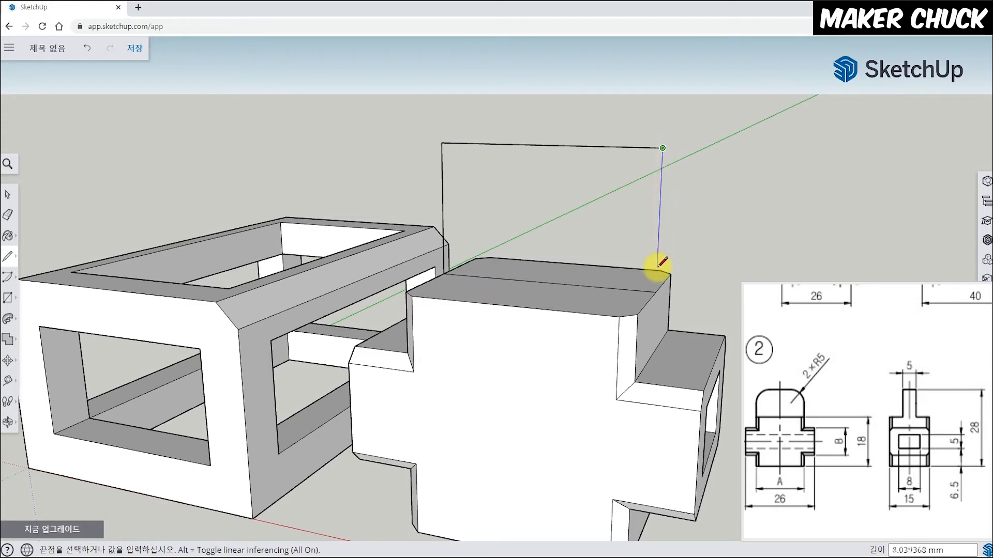
left_click(656, 292)
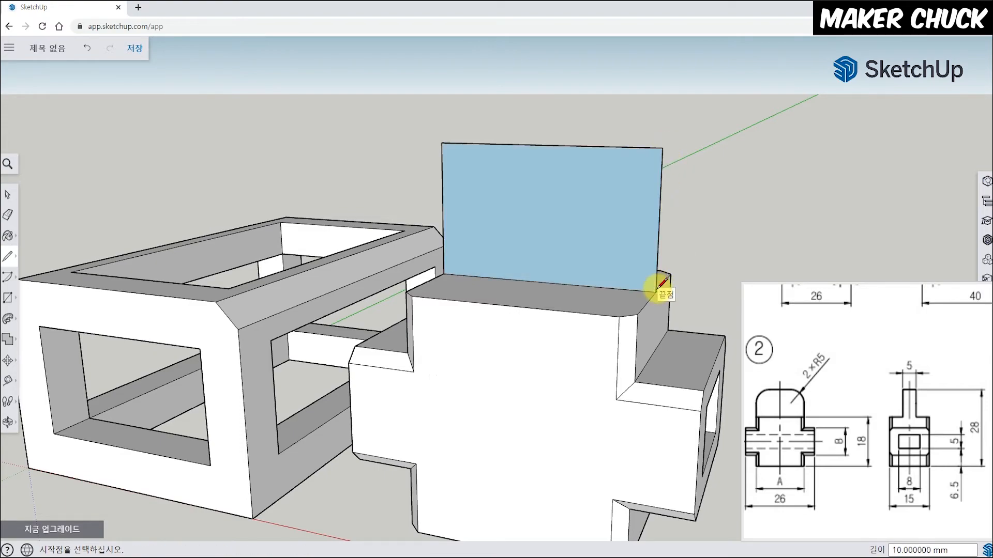
mouse_move(753, 166)
middle_mouse_down()
mouse_move(572, 290)
mouse_move(324, 313)
mouse_move(603, 288)
mouse_move(771, 207)
mouse_move(684, 281)
mouse_move(664, 166)
mouse_move(656, 239)
mouse_move(636, 147)
middle_mouse_up()
key("l")
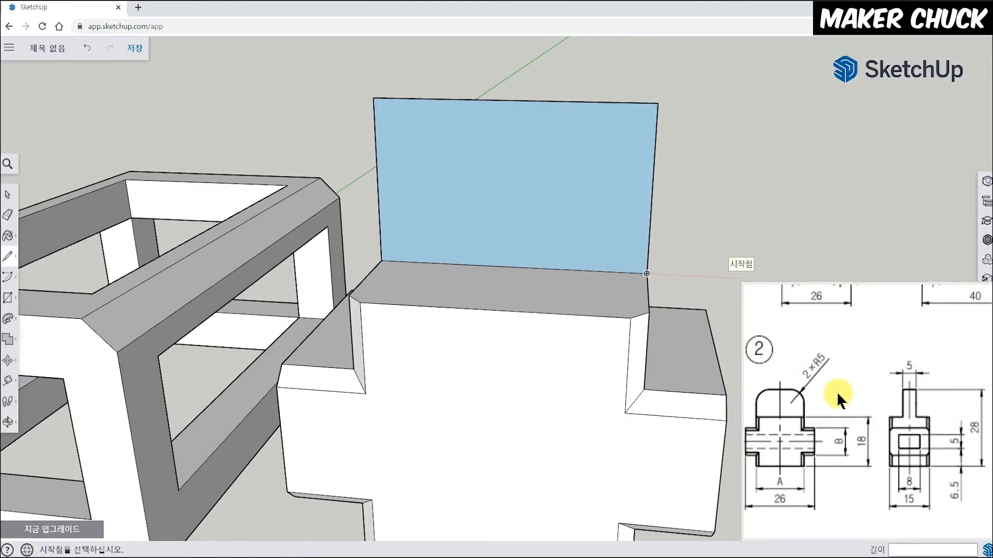
Check the tab's R5 corners in the drawing and place a horizontal guide 5 mm below the upright rectangle's top edge.
left_click_drag(836, 392, 858, 388)
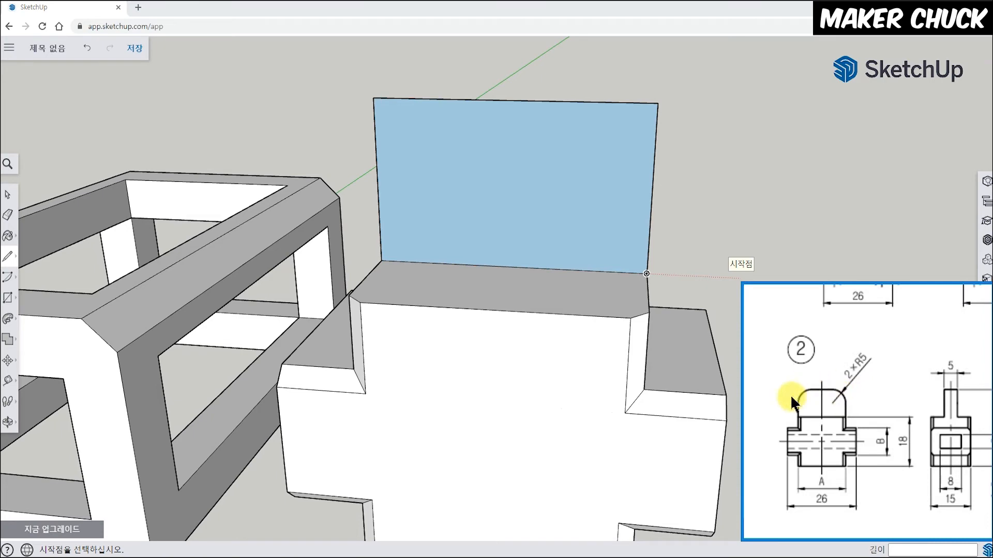
middle_click_drag(594, 301, 381, 269)
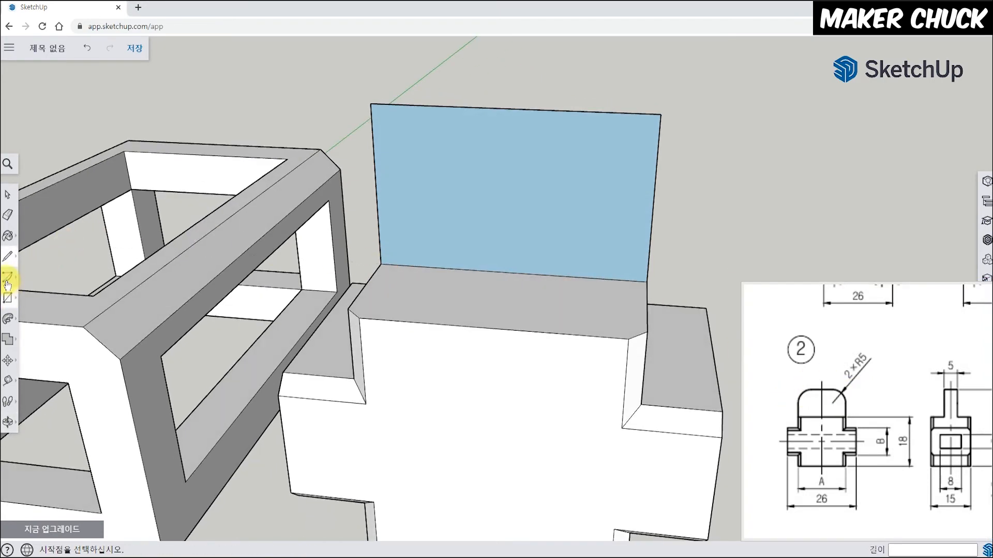
left_click(9, 386)
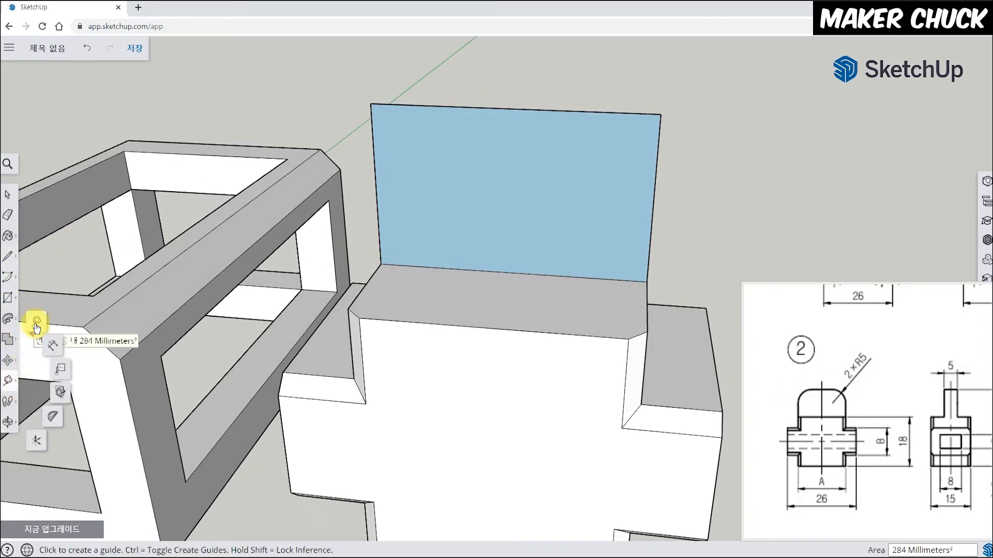
left_click(504, 109)
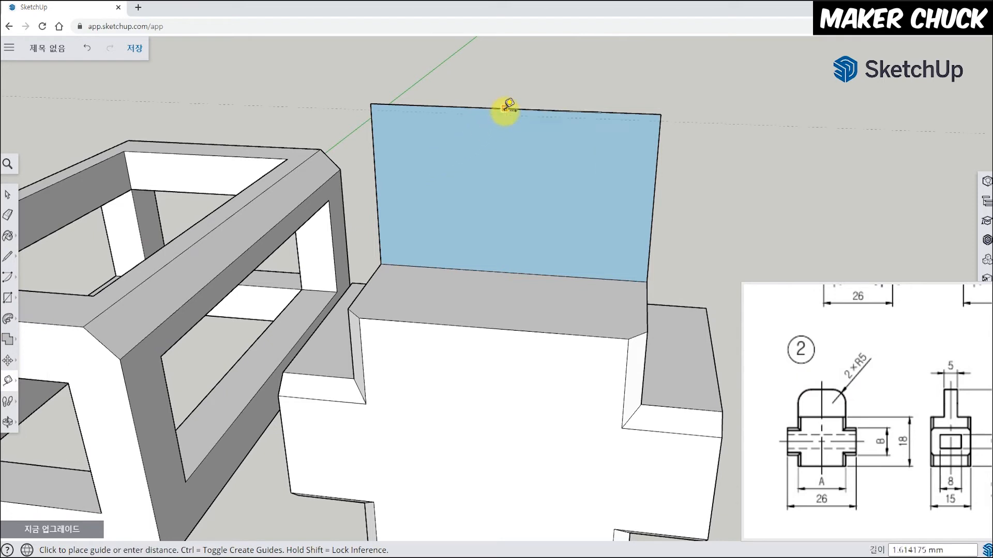
middle_click_drag(513, 152, 514, 155)
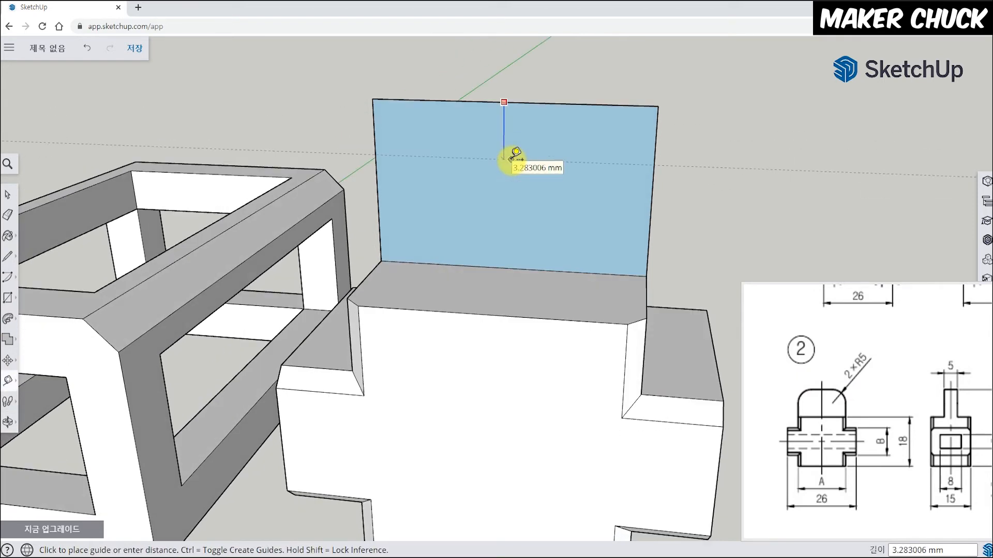
type("10")
key("Return")
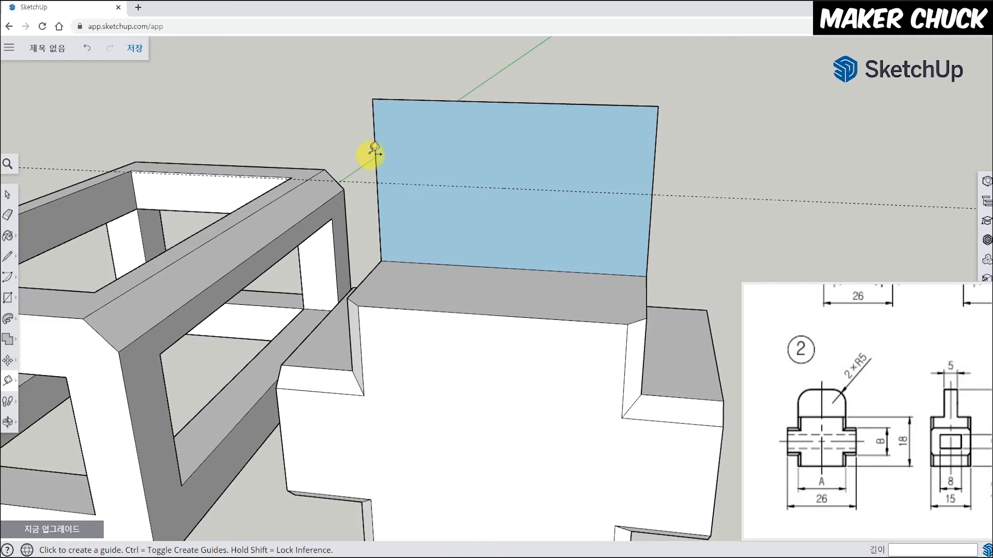
Place vertical guides 5 mm inward from both side edges of the upright rectangle.
left_click(375, 154)
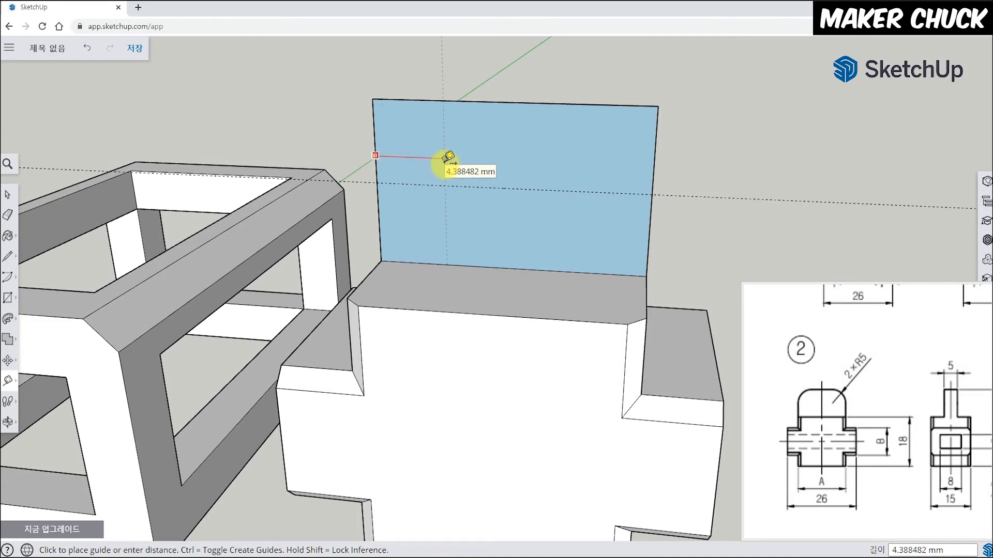
type("10")
key("Return")
left_click(658, 161)
type("10")
key("Return")
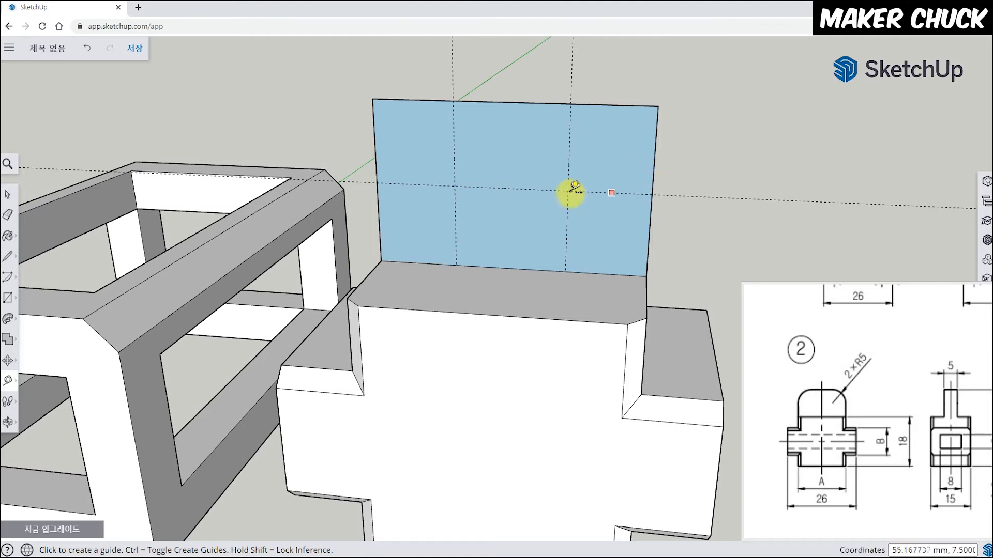
Draw two circles of 5 mm radius centred on the two guide intersections in the upright rectangle.
left_click(10, 305)
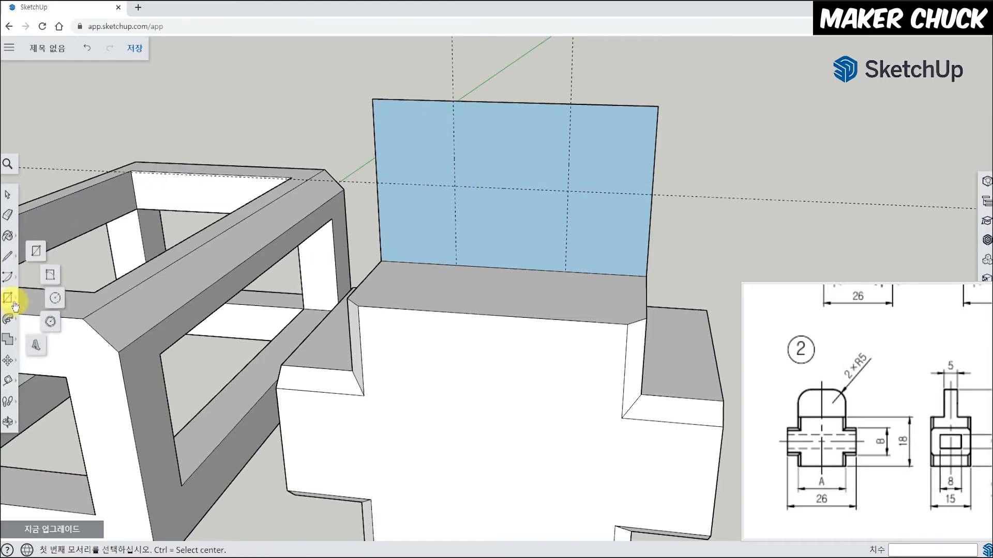
left_click(55, 300)
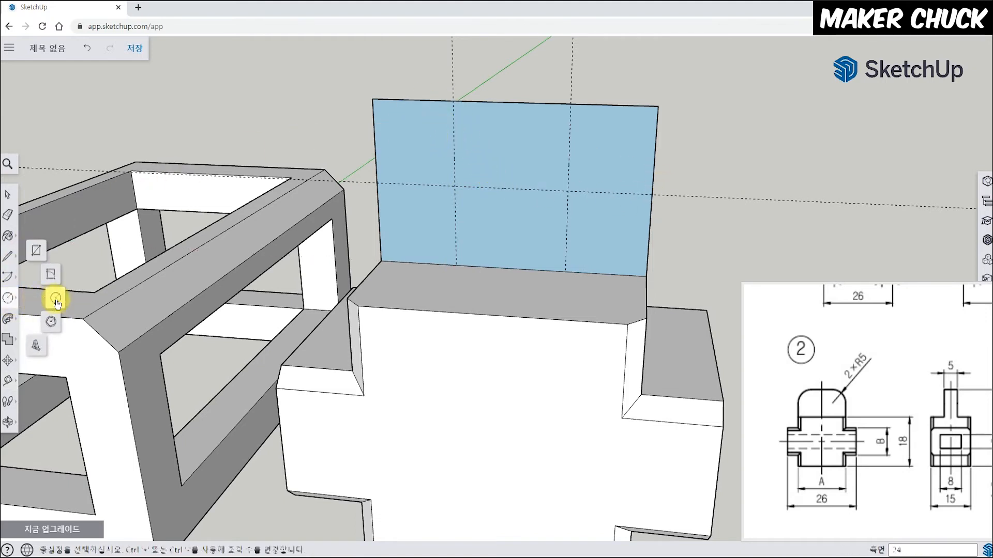
left_click(455, 186)
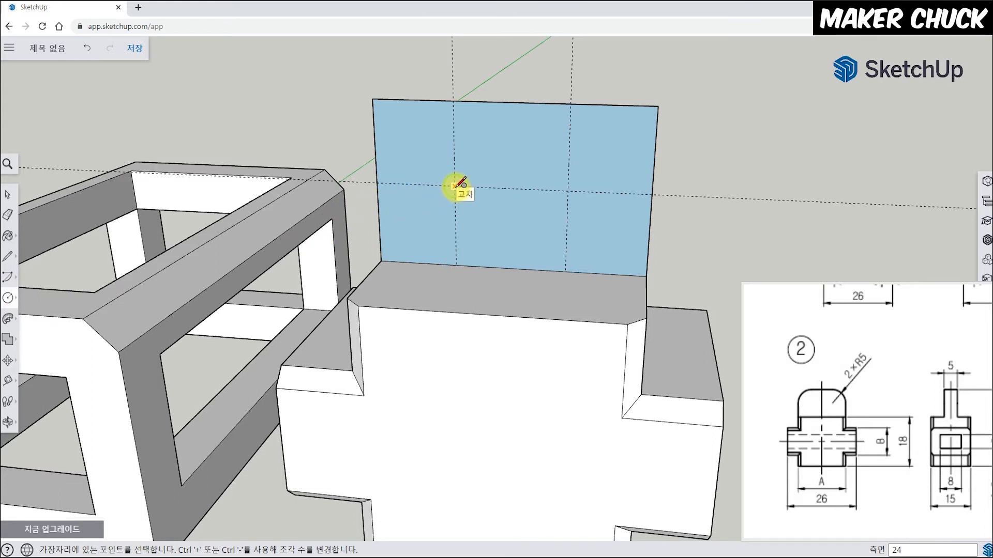
left_click(453, 100)
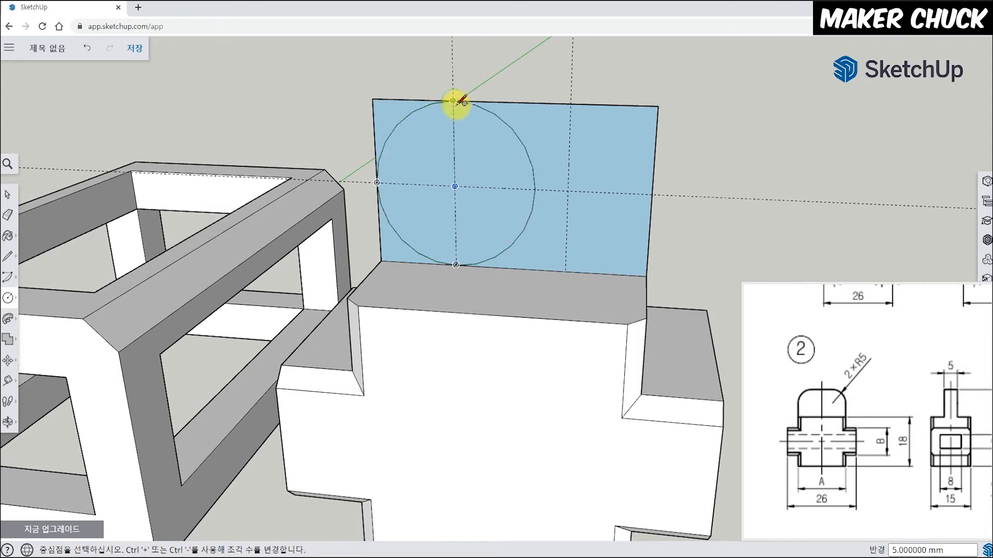
left_click(568, 190)
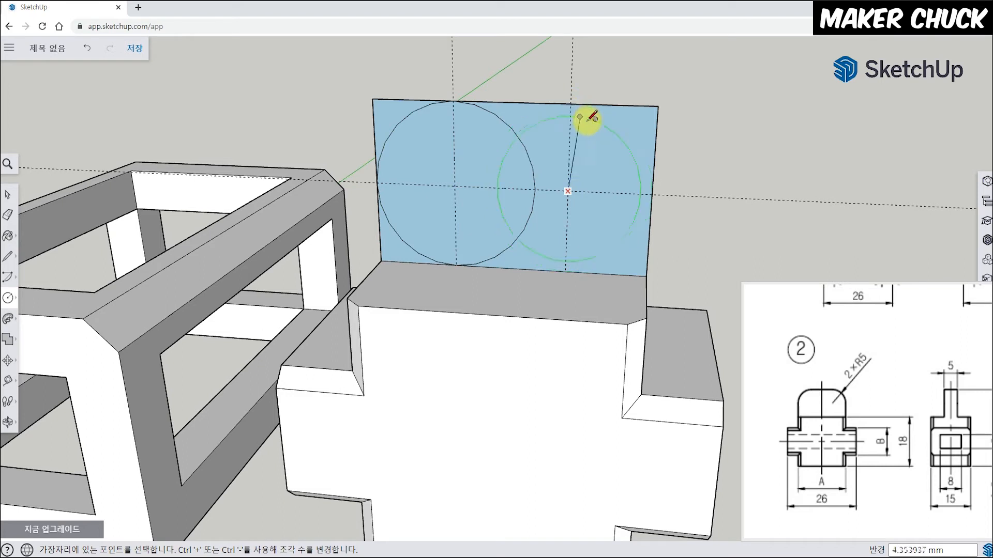
left_click(653, 194)
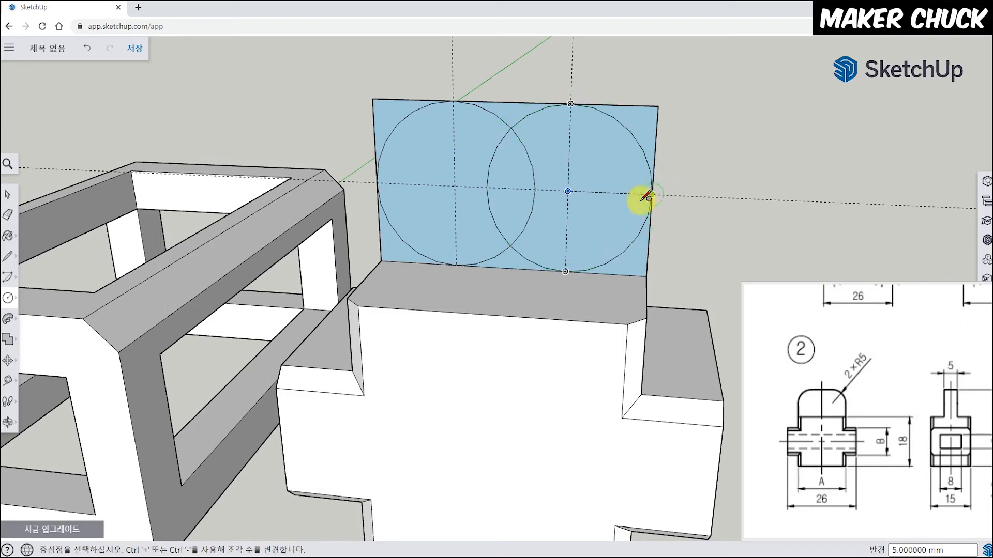
Erase the rectangle's square top corners, the inner circle arcs and the guides, leaving only the rounded tab outline.
left_click(14, 210)
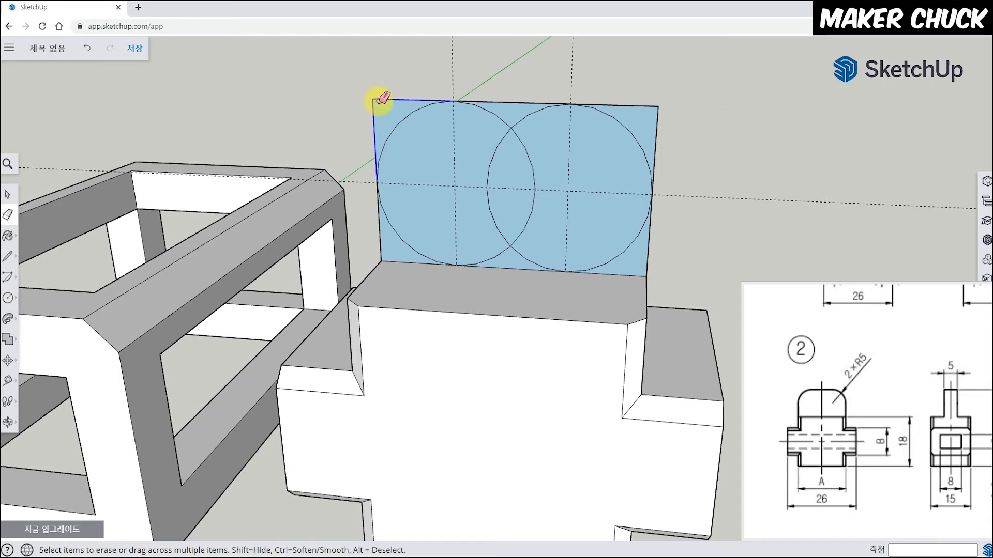
left_click_drag(380, 98, 381, 98)
left_click_drag(665, 109, 664, 109)
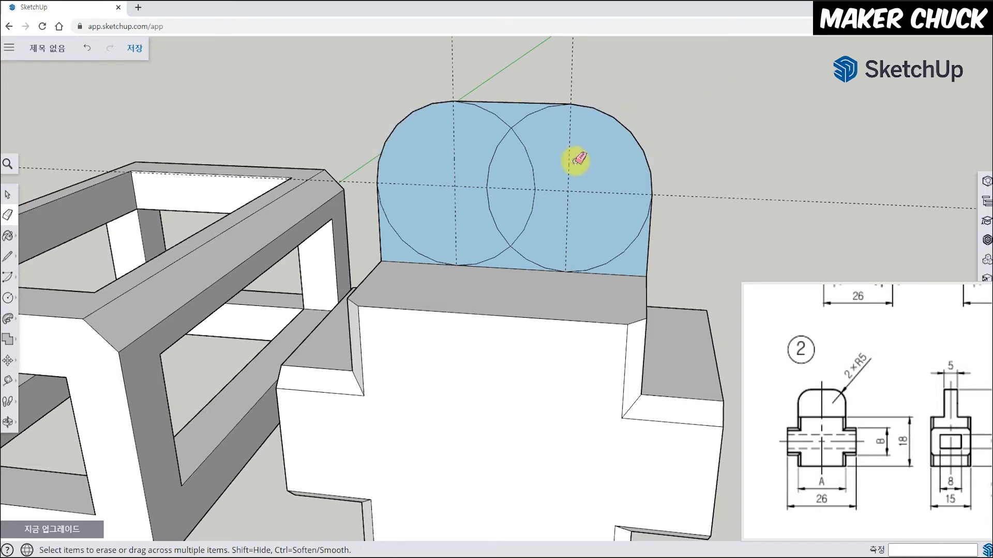
left_click_drag(568, 194, 455, 204)
left_click_drag(498, 232, 520, 251)
left_click_drag(517, 128, 516, 130)
mouse_move(416, 222)
left_mouse_down()
mouse_move(405, 237)
mouse_move(413, 245)
left_mouse_up()
left_click_drag(621, 257, 626, 252)
middle_click_drag(660, 222, 627, 255)
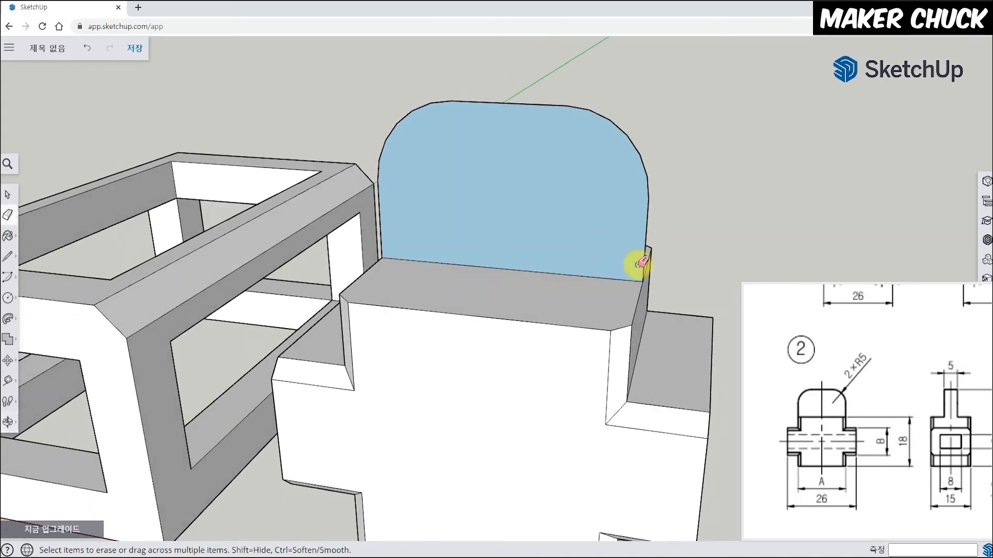
Check the tab's thickness in the drawing and push/pull one side of the rounded tab face outward by 2.5 mm.
mouse_move(526, 209)
middle_mouse_down()
mouse_move(538, 295)
mouse_move(787, 358)
middle_mouse_up()
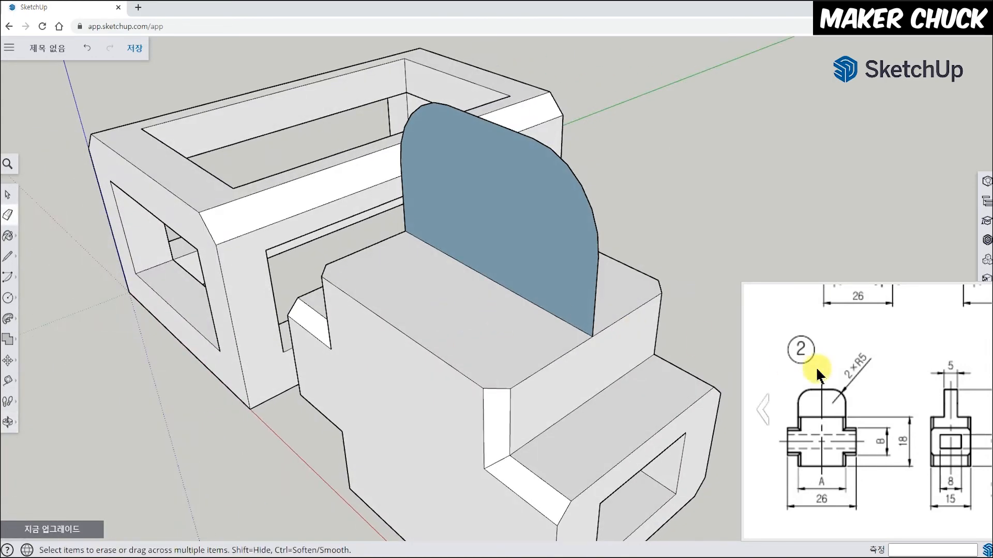
left_click(898, 414)
mouse_move(643, 397)
middle_mouse_down()
mouse_move(594, 394)
mouse_move(562, 356)
middle_mouse_up()
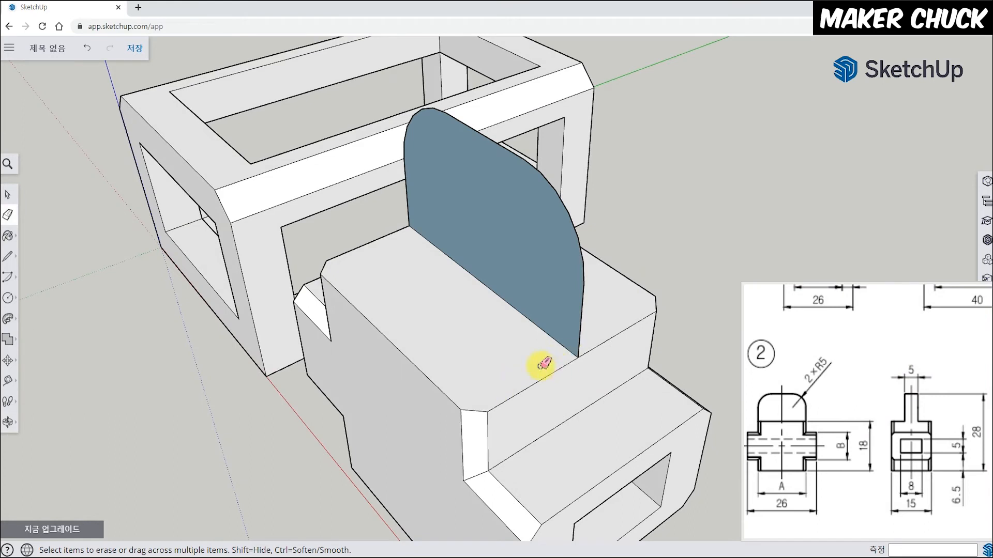
left_click(10, 317)
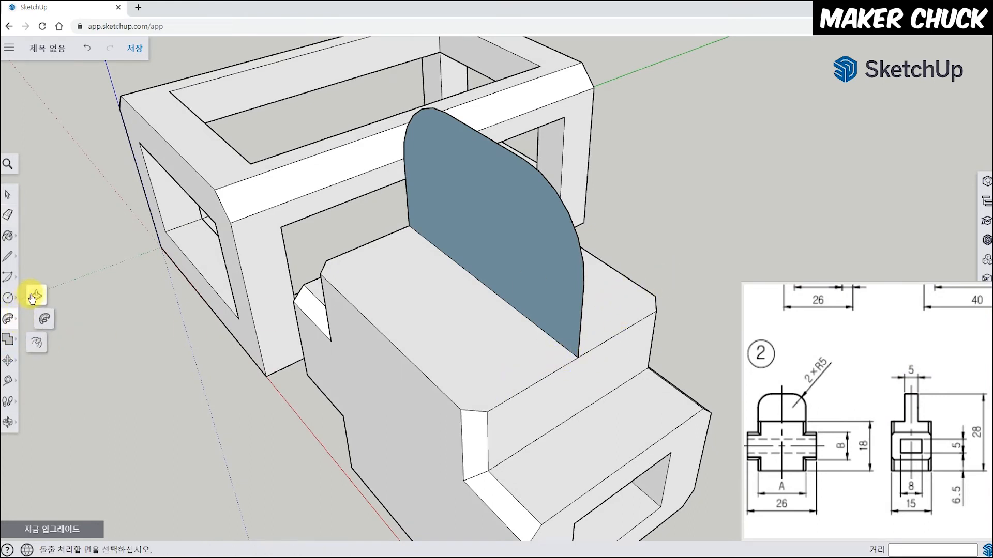
left_click(35, 296)
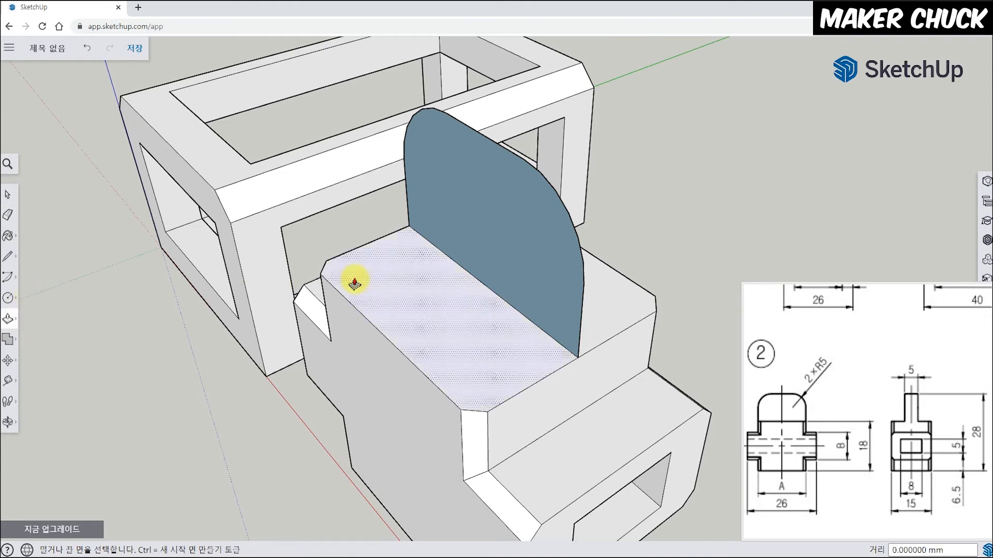
left_click(527, 284)
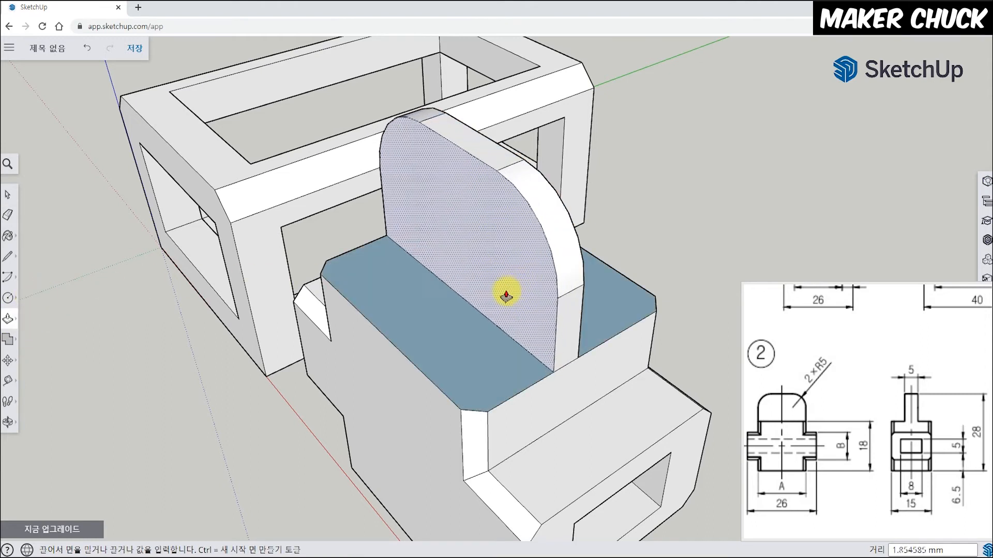
type("2.5")
key("Return")
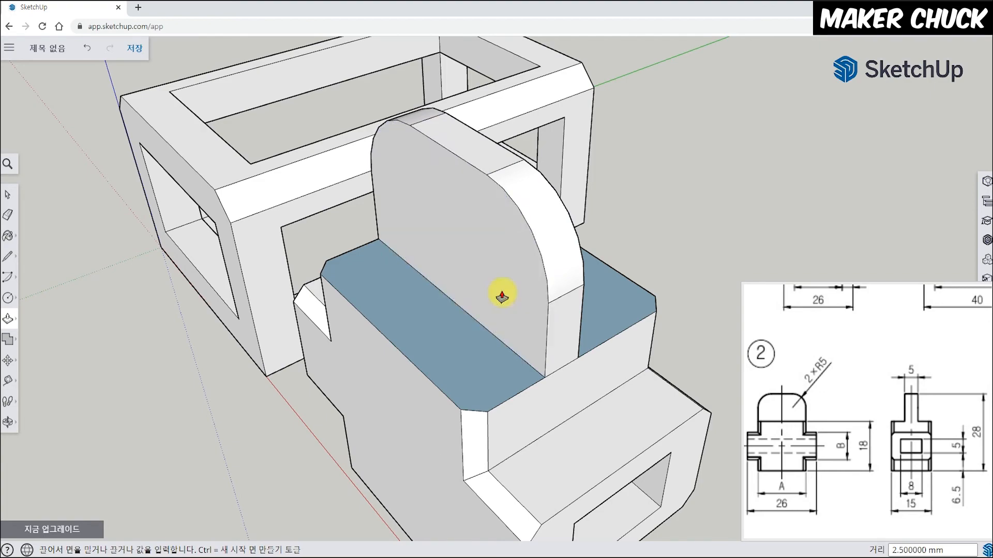
Push/pull the opposite side of the rounded tab outward by 2.5 mm.
mouse_move(532, 284)
middle_mouse_down()
mouse_move(581, 317)
mouse_move(278, 295)
middle_mouse_up()
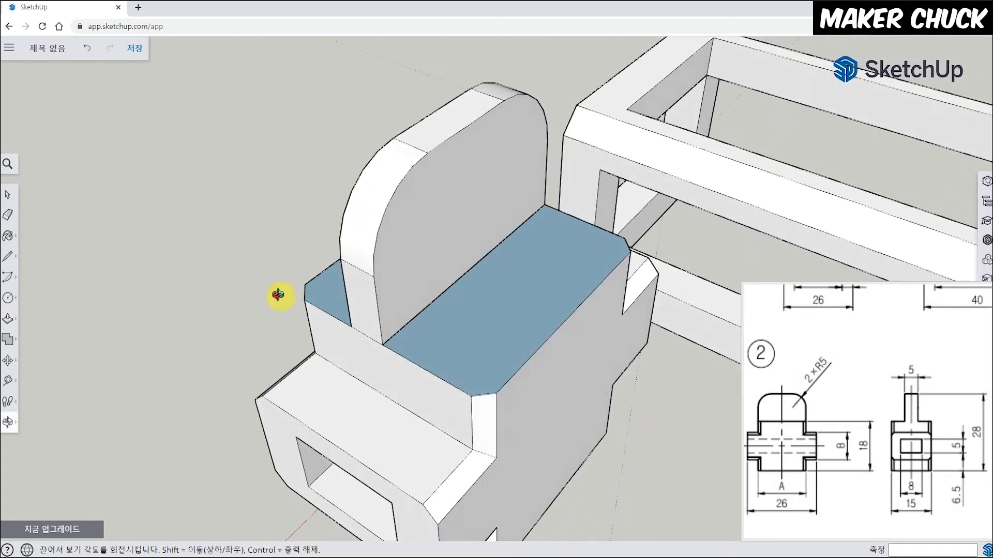
left_click(428, 269)
type("2.")
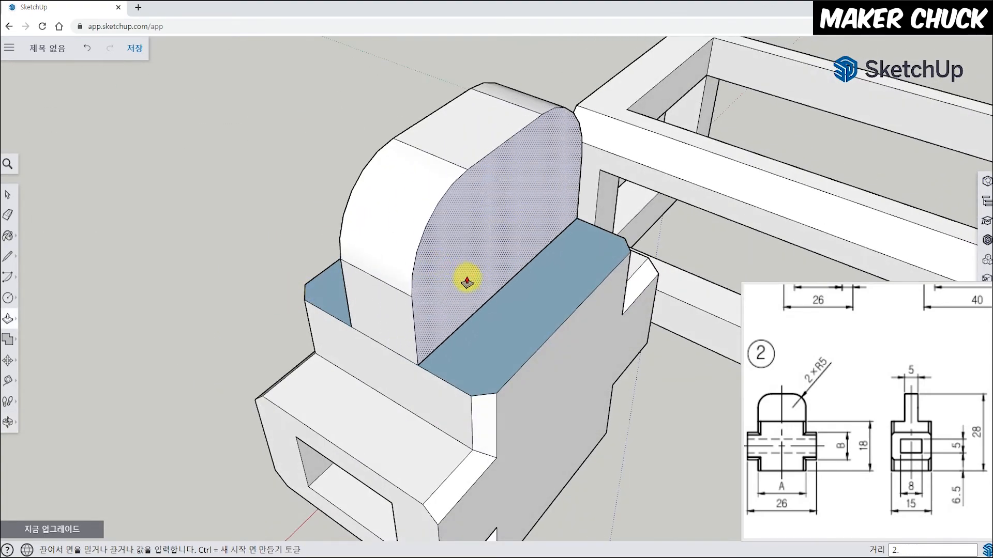
type("5")
key("Return")
mouse_move(427, 288)
middle_mouse_down()
mouse_move(501, 350)
mouse_move(388, 361)
mouse_move(650, 319)
middle_mouse_up()
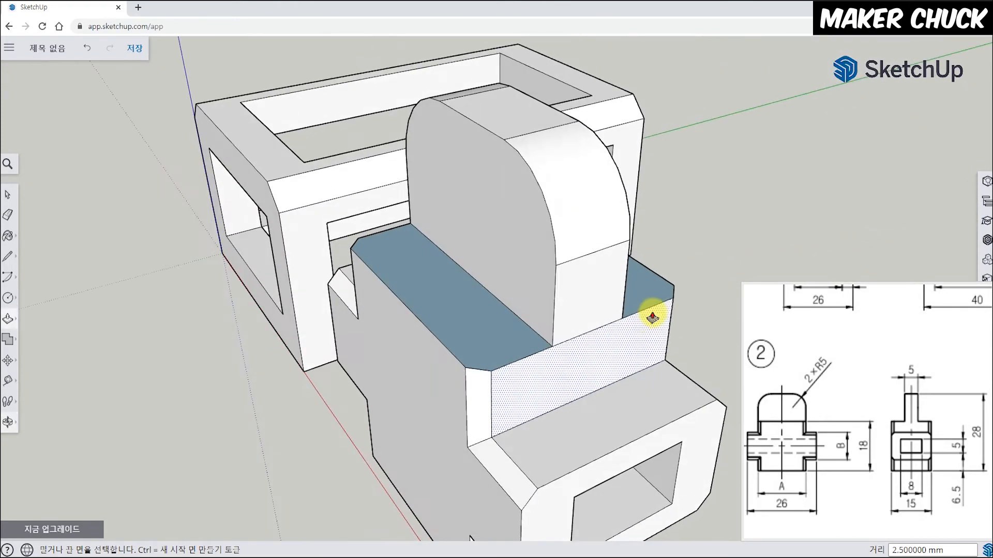
Erase the seam edges at the ends of the tab's base and redraw the short top edge to close the open face.
scroll(650, 319, "up", 2)
left_click(8, 216)
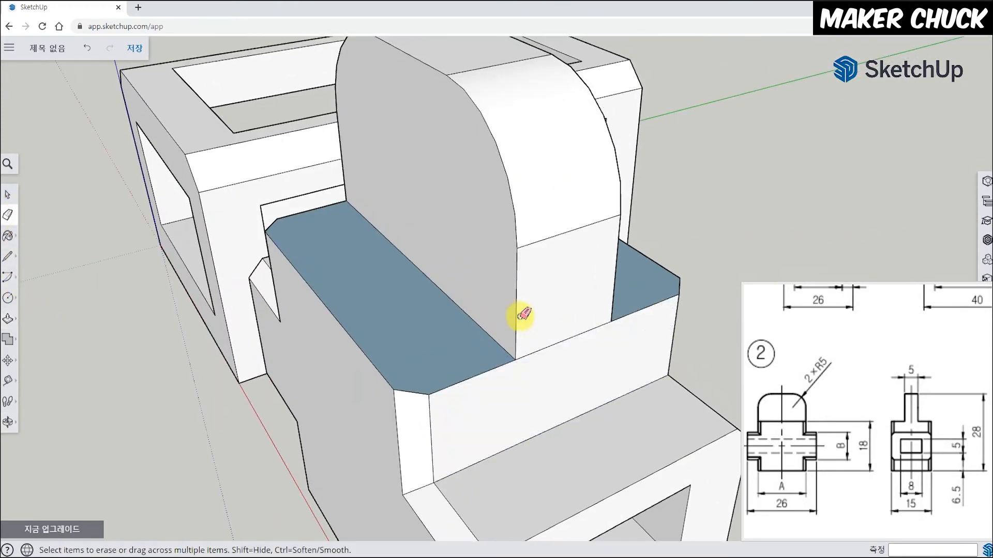
mouse_move(321, 337)
middle_mouse_down()
mouse_move(572, 387)
mouse_move(638, 354)
mouse_move(504, 349)
middle_mouse_up()
mouse_move(388, 361)
middle_mouse_down()
mouse_move(492, 383)
mouse_move(586, 464)
mouse_move(537, 445)
middle_mouse_up()
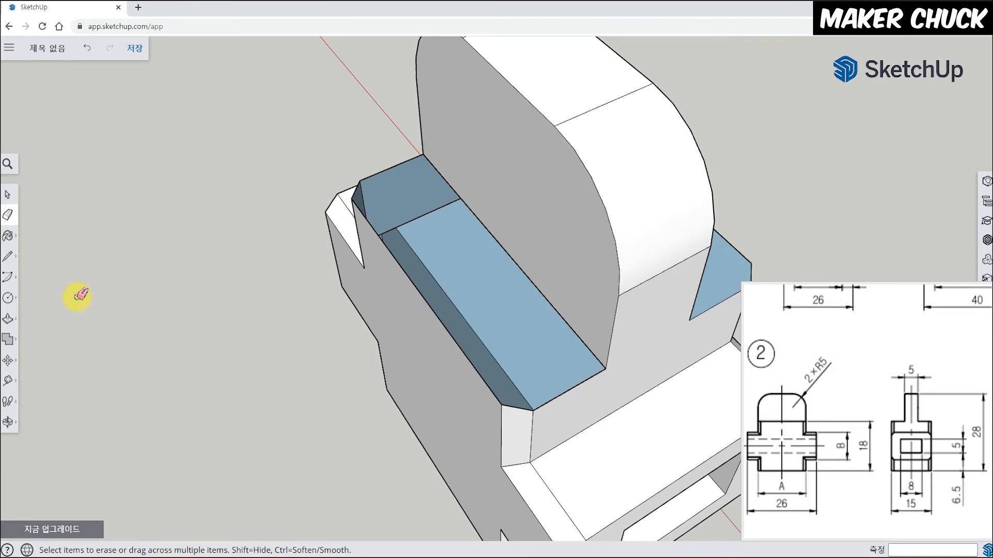
left_click(7, 258)
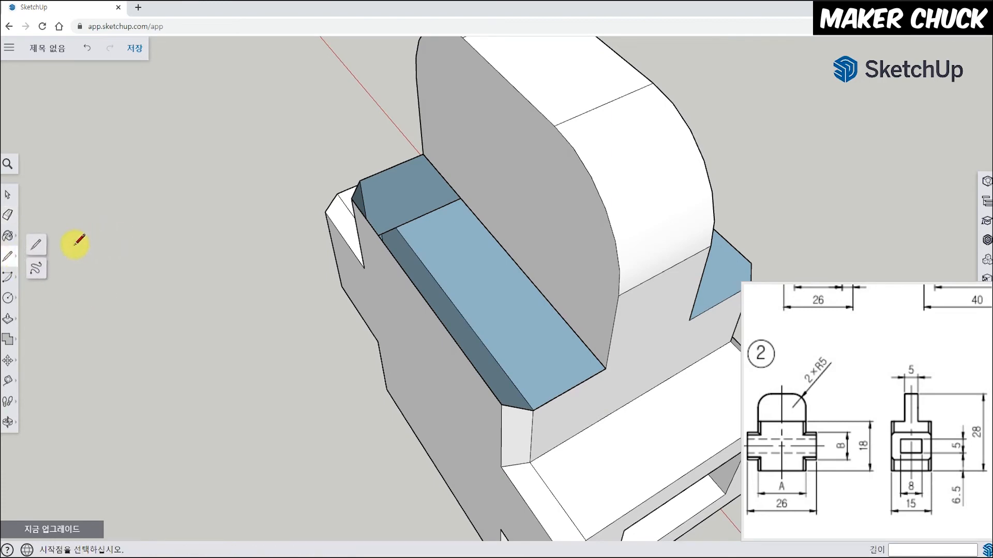
left_click(423, 154)
left_click(359, 180)
Reverse the blue top face of the body beside the tab so its front side faces outward.
middle_click_drag(636, 304, 288, 360)
middle_click_drag(453, 340, 558, 336)
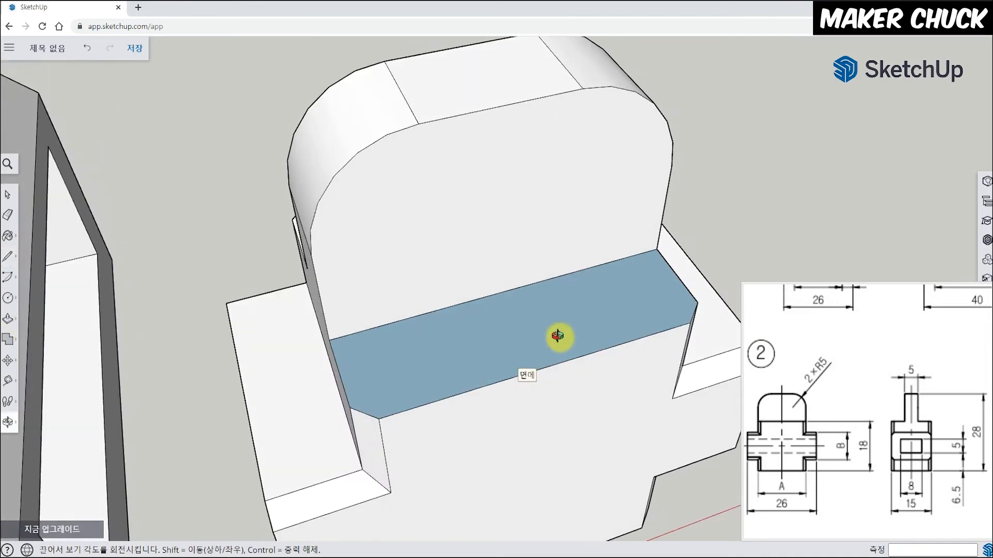
right_click(525, 329)
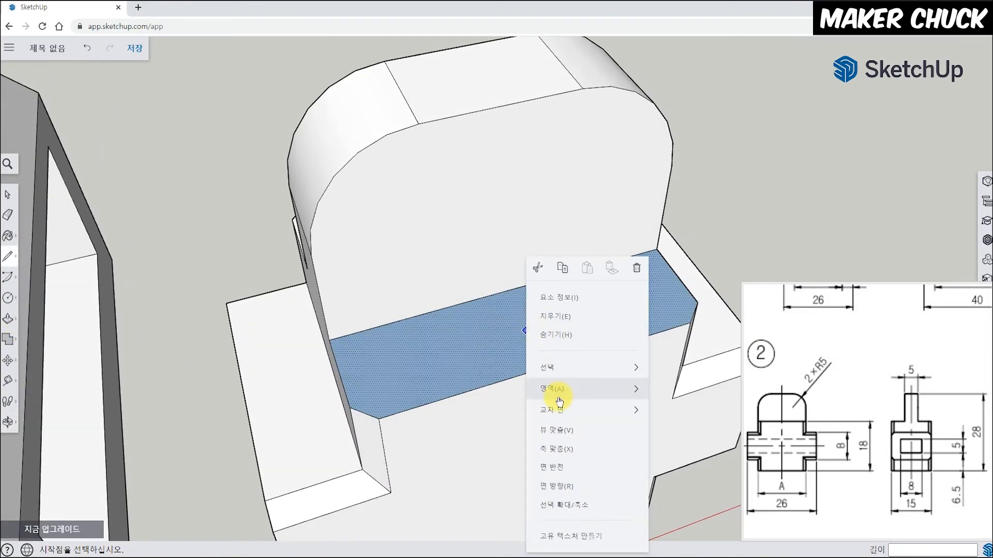
left_click(571, 462)
middle_click_drag(559, 459, 73, 264)
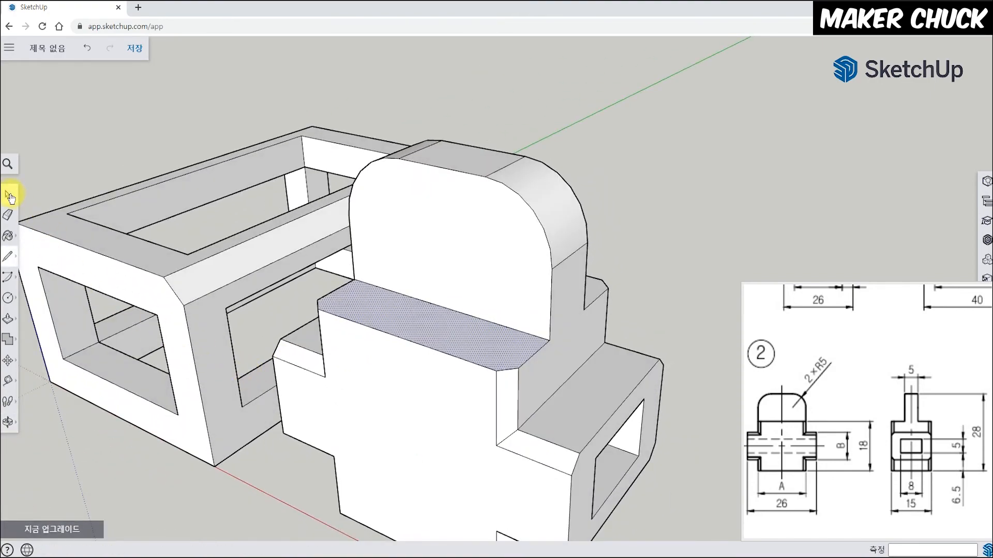
Check the tab marking in the drawing and start a 3D text reading 13 in the Oswald font.
left_click(9, 196)
scroll(153, 495, "down", 4)
mouse_move(331, 480)
middle_mouse_down()
mouse_move(346, 479)
mouse_move(415, 207)
mouse_move(317, 317)
mouse_move(357, 409)
middle_mouse_up()
mouse_move(900, 418)
left_mouse_down()
mouse_move(870, 438)
mouse_move(828, 439)
mouse_move(827, 427)
mouse_move(908, 406)
mouse_move(855, 420)
left_mouse_up()
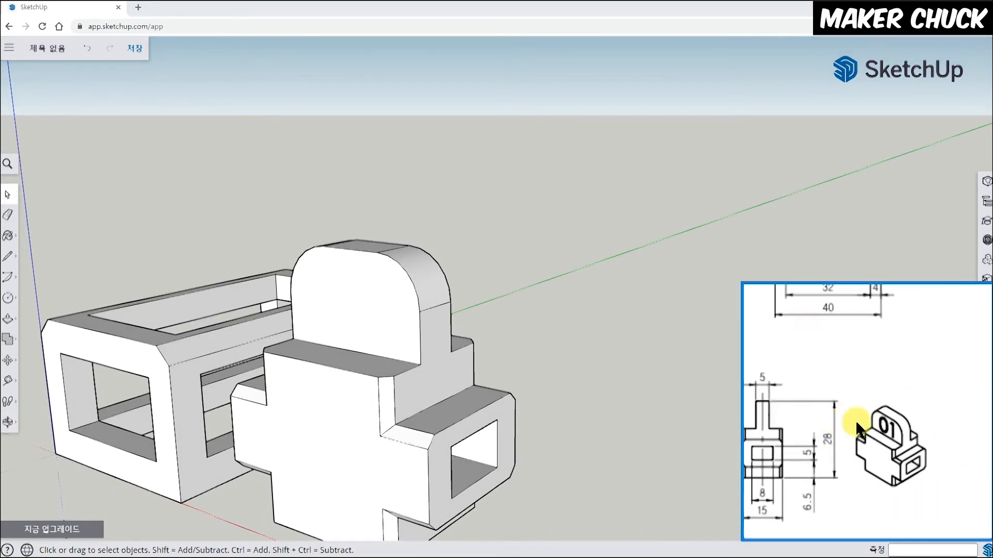
scroll(455, 410, "down", 3)
scroll(195, 432, "up", 5)
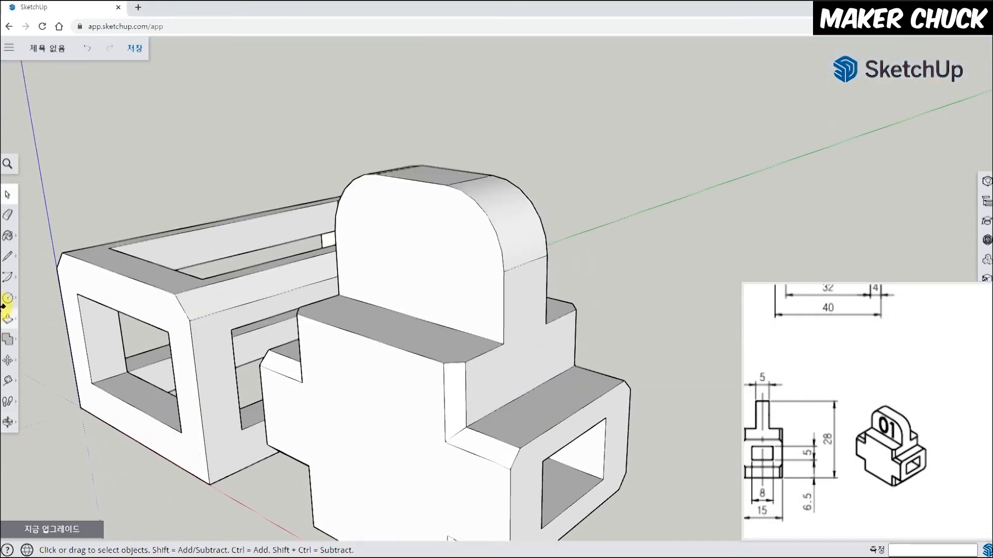
left_click(8, 299)
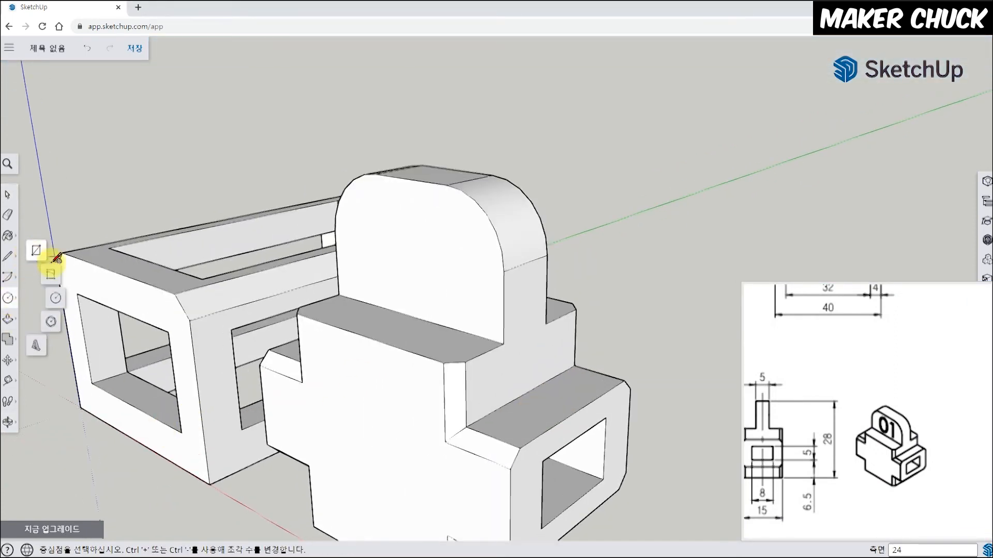
left_click(37, 347)
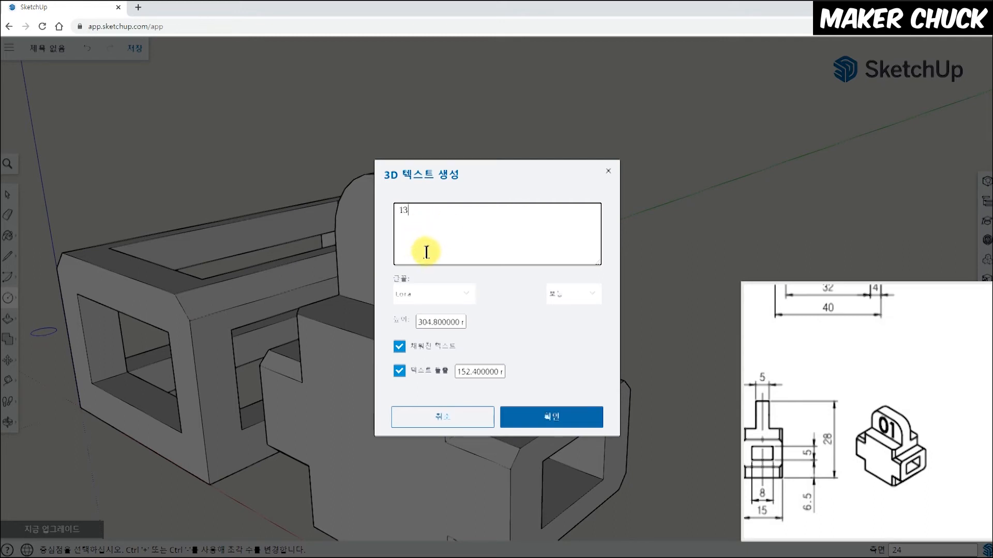
left_click(429, 291)
left_click(435, 354)
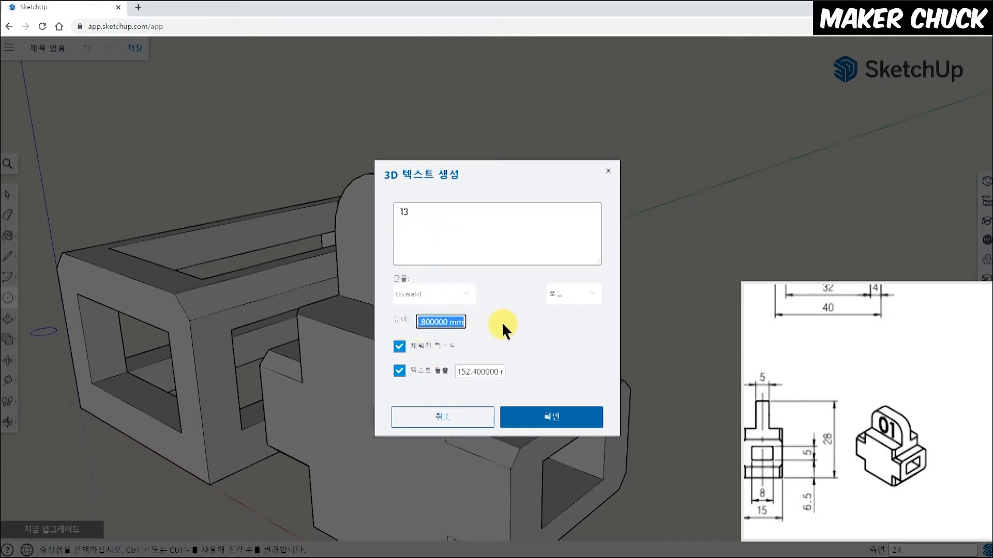
Set the 3D text height to 10 mm, turn off its extrusion and generate the text.
type("10")
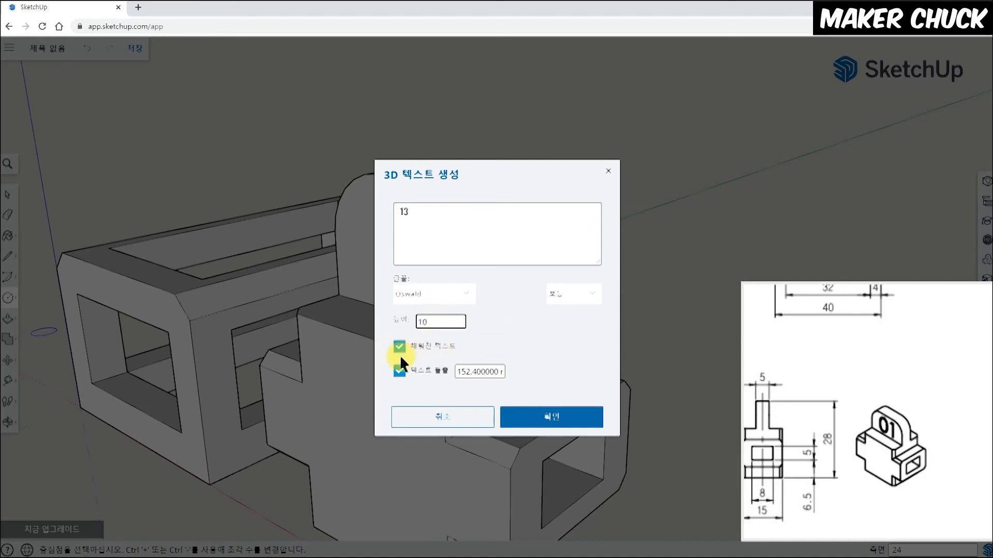
left_click(400, 372)
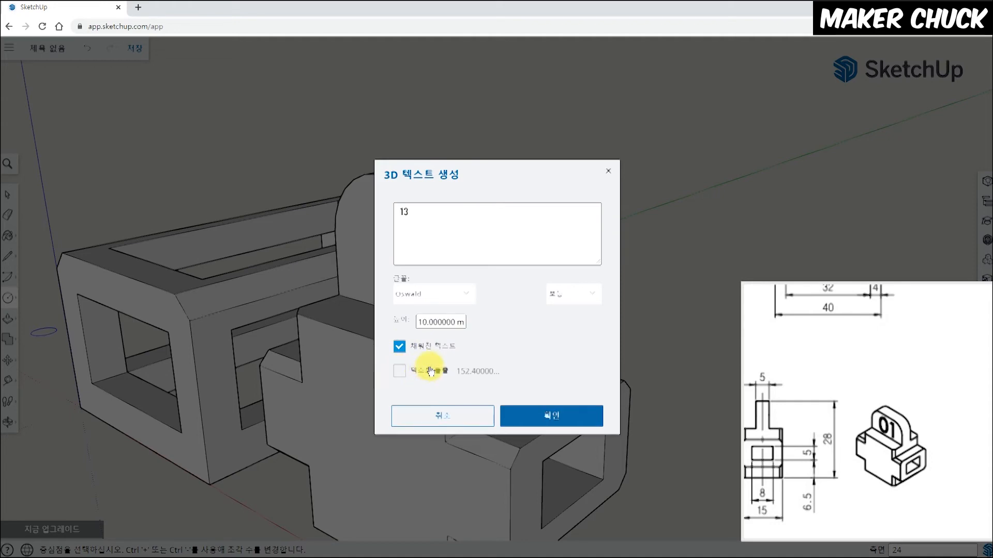
left_click(570, 424)
Place the flat 13 text upright beside part 2's rounded tab, facing the same way as the tab's front.
scroll(567, 414, "down", 2)
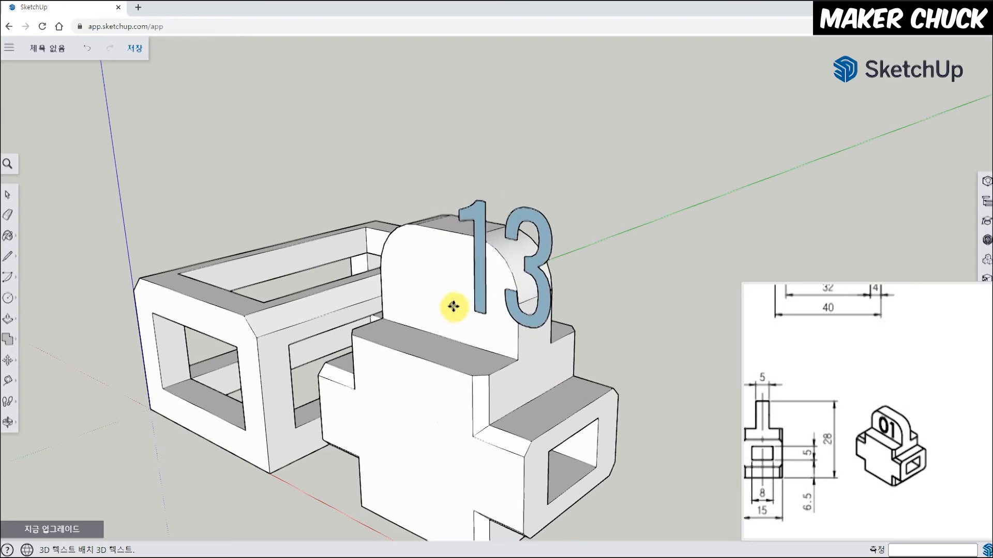
middle_click_drag(535, 336, 758, 246)
middle_click_drag(678, 271, 556, 277)
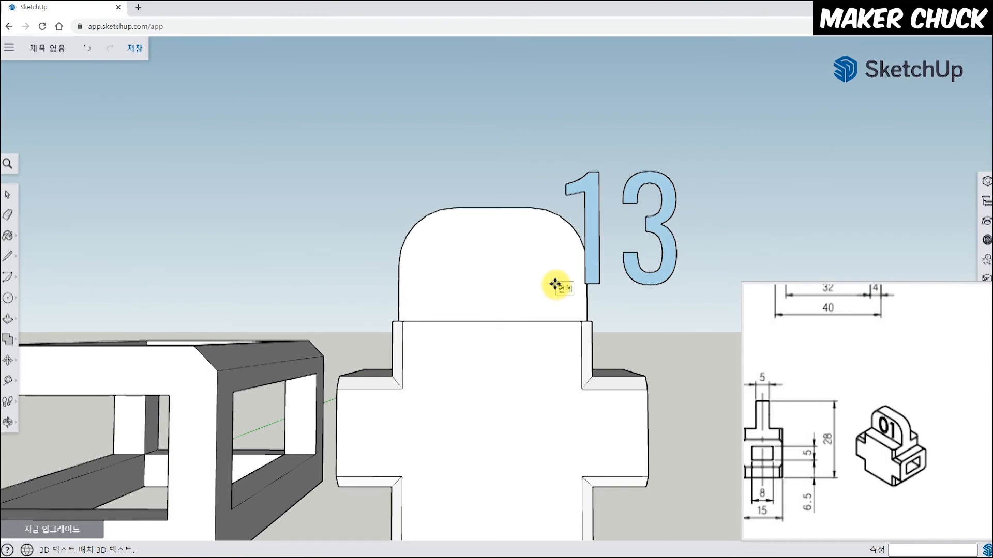
left_click(554, 284)
Explode the 13 text component and regroup its faces and edges.
middle_click_drag(686, 301, 588, 310)
left_click(587, 310)
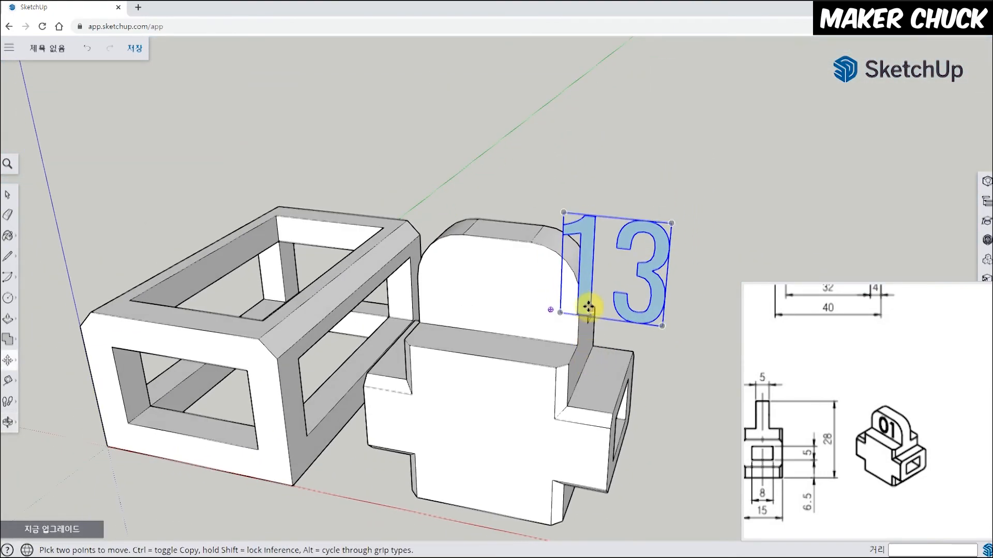
middle_click_drag(658, 317, 203, 357)
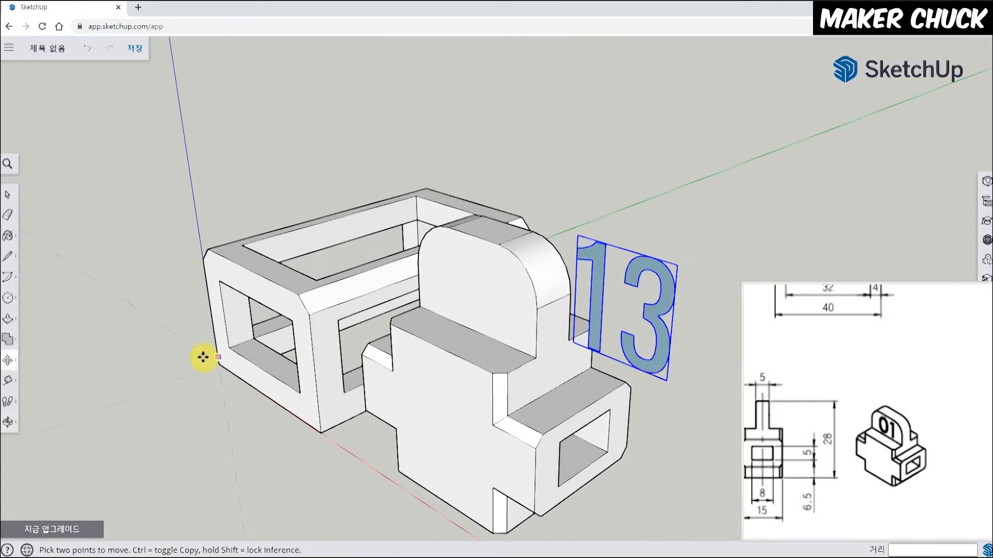
left_click(9, 361)
middle_click_drag(654, 332, 655, 342)
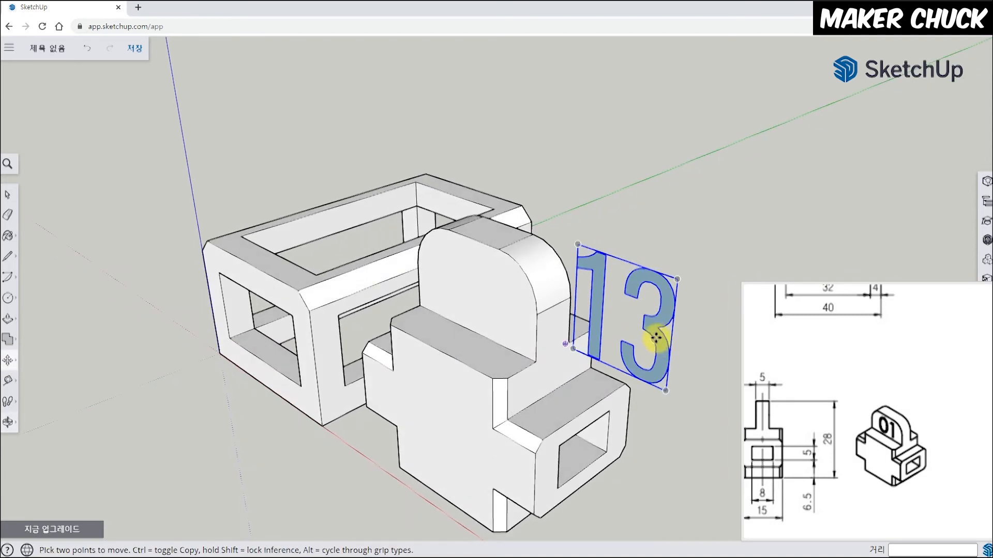
right_click(654, 323)
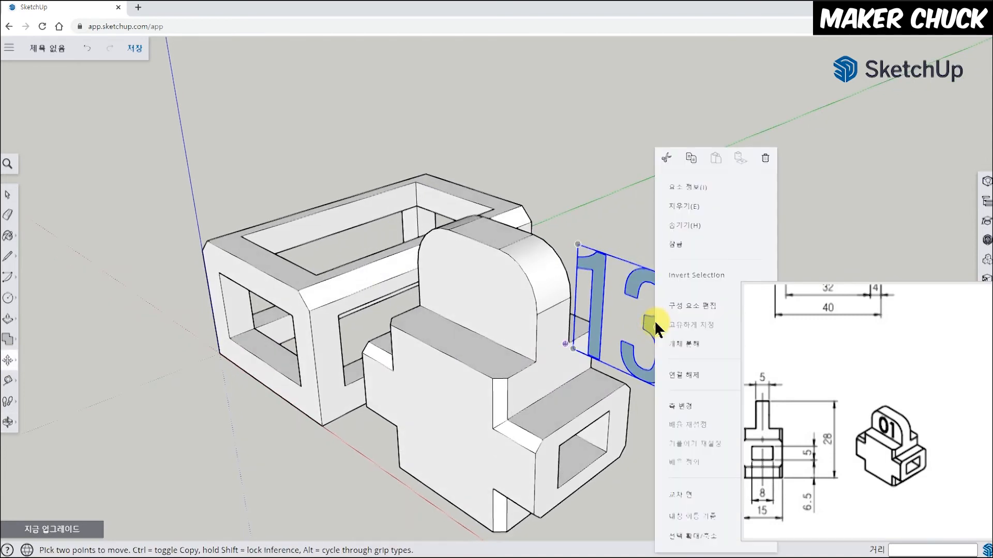
left_click(689, 346)
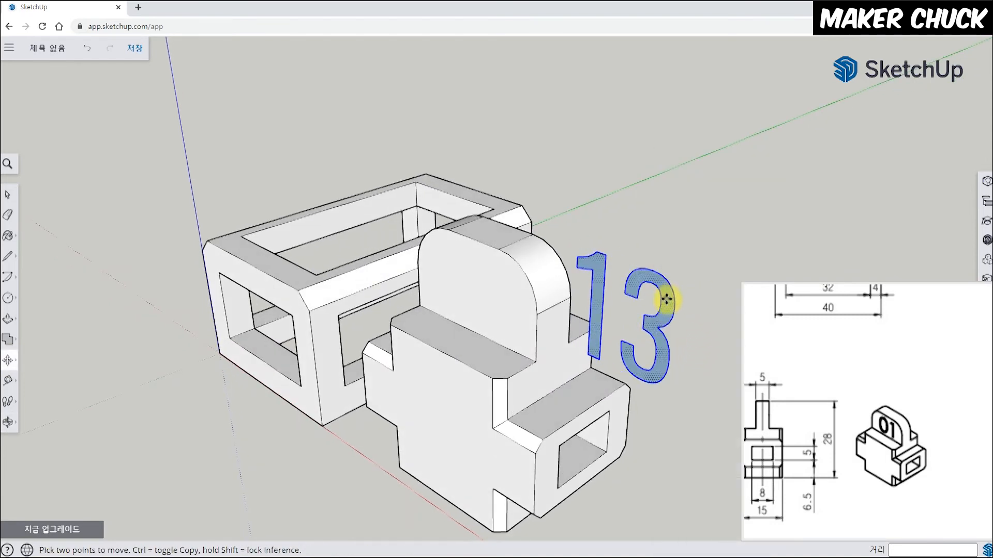
right_click(665, 297)
left_click(697, 398)
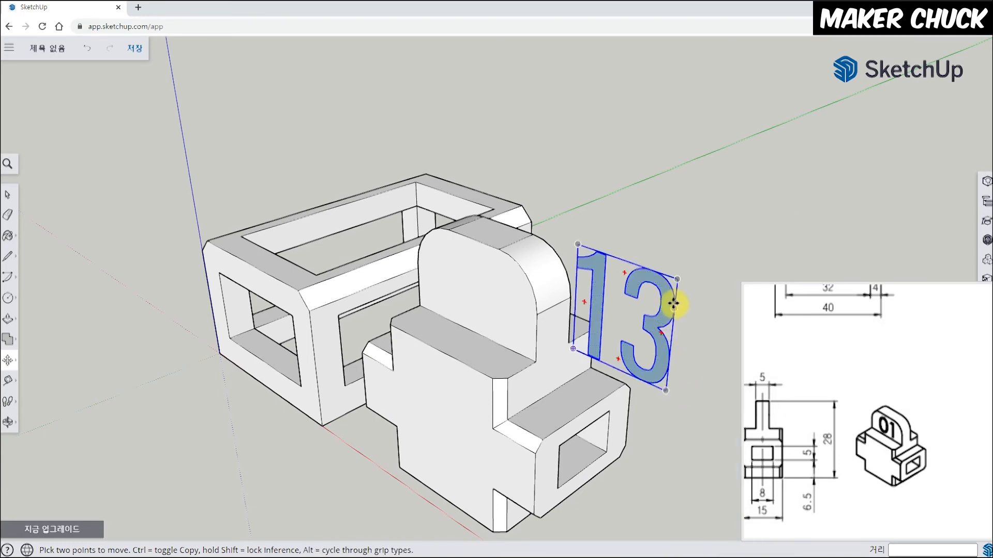
Move the 13 text group by the upper corner of the digit 1 onto the tab's front face.
scroll(669, 310, "up", 5)
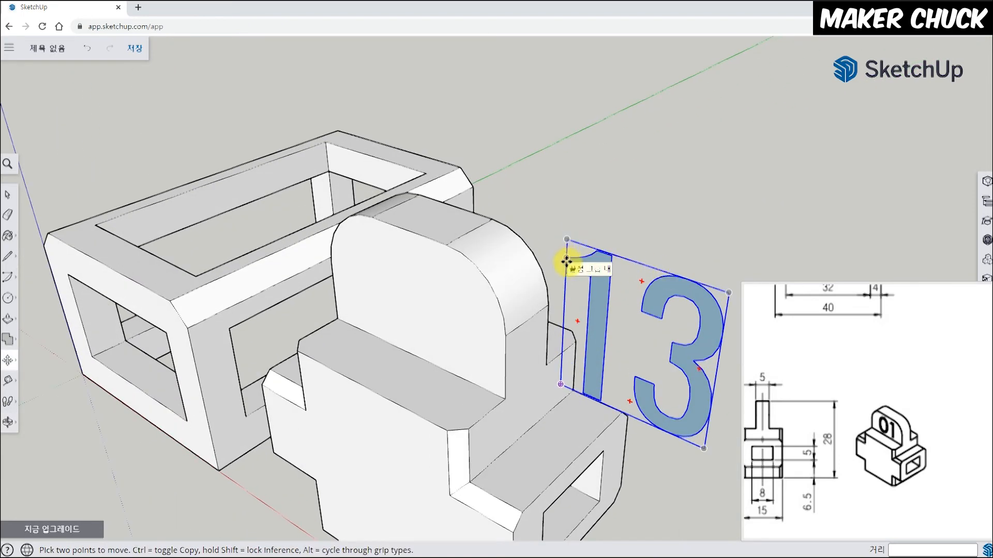
left_click(566, 259)
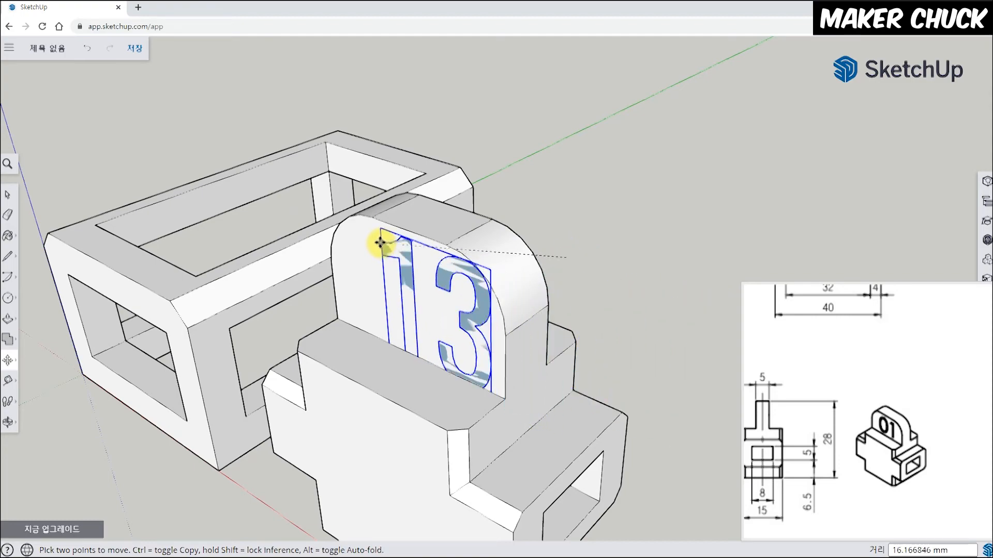
scroll(352, 282, "up", 4)
middle_click_drag(438, 336, 496, 284)
scroll(594, 286, "up", 1)
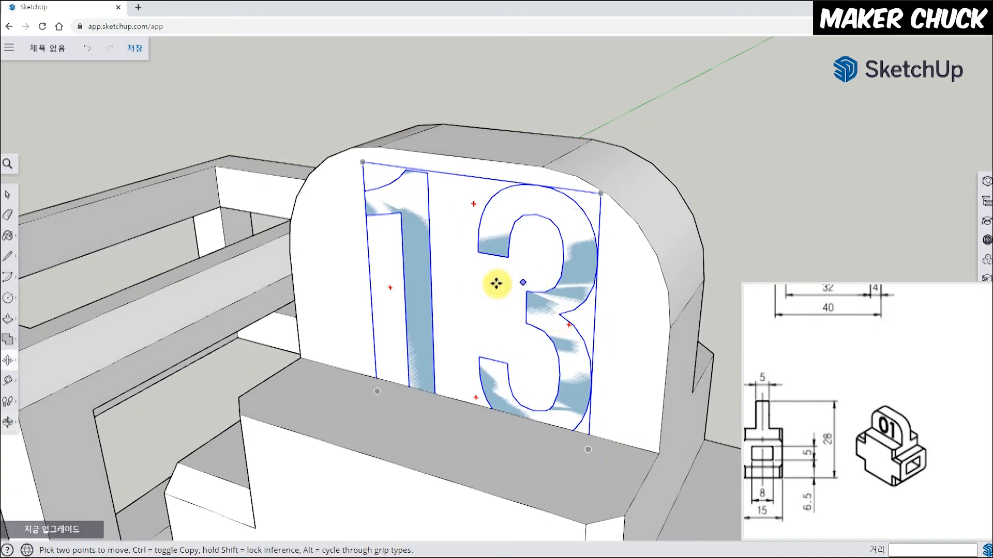
Scale the 13 text group down slightly and uniformly from its upper corner to fit within the tab face.
left_click(8, 361)
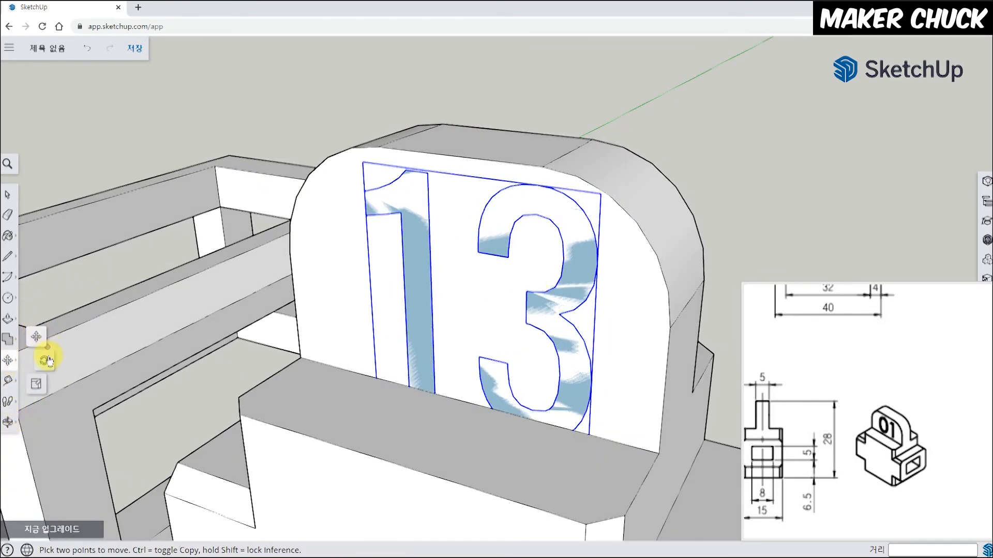
left_click(36, 385)
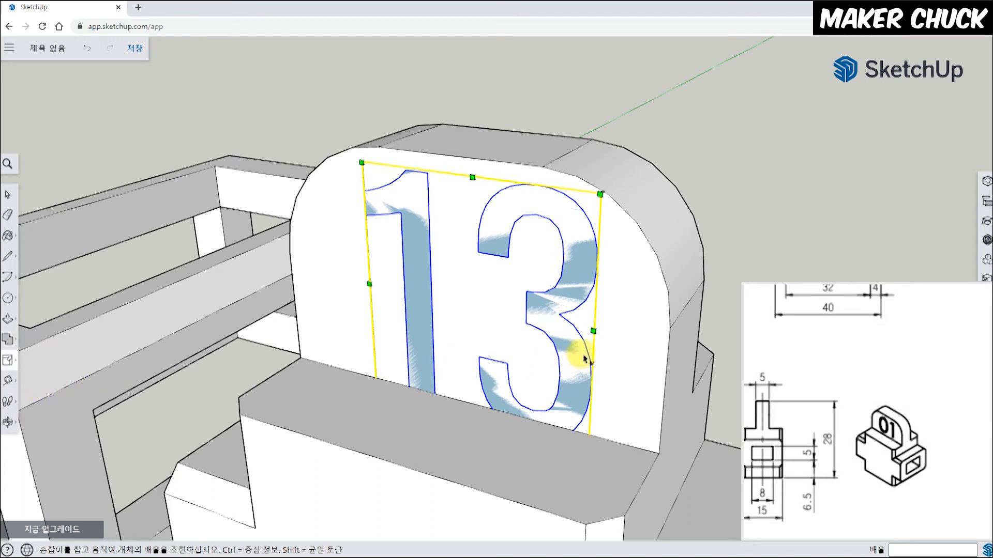
left_click_drag(600, 193, 568, 212)
Move the scaled 13 text group up about 0.9 mm within the tab's front face.
left_click(8, 365)
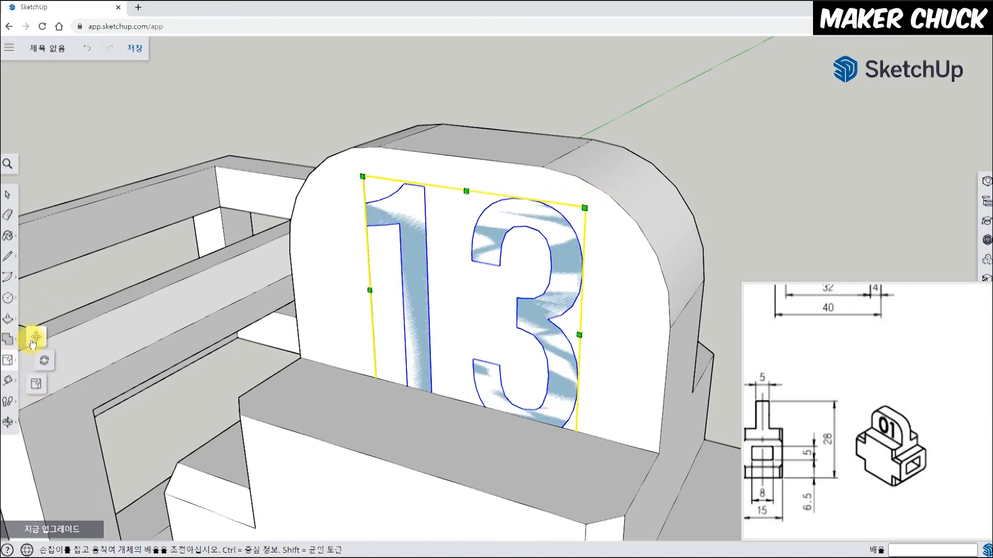
left_click(33, 339)
left_click_drag(427, 331, 427, 308)
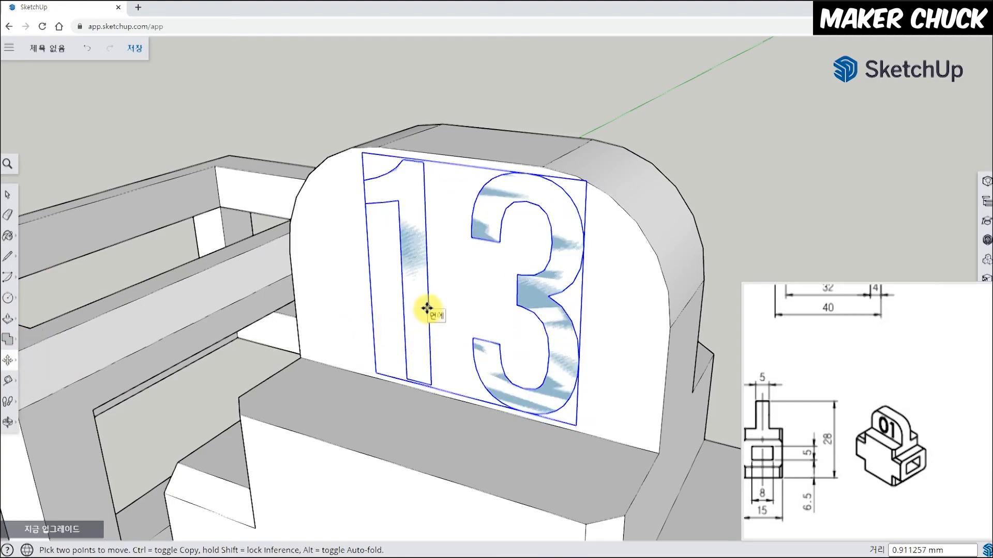
Explode the 13 text group so its outlines divide the tab's front face.
middle_click_drag(491, 381, 601, 357)
middle_click_drag(567, 305, 489, 337)
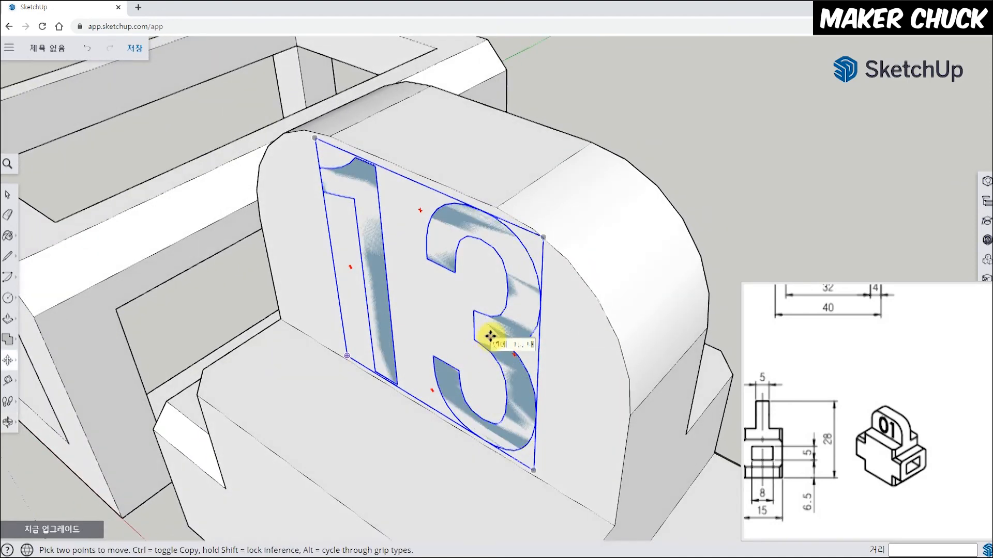
right_click(490, 337)
left_click(521, 377)
Push/pull the digit 1 face 1 mm into the tab.
scroll(476, 337, "up", 2)
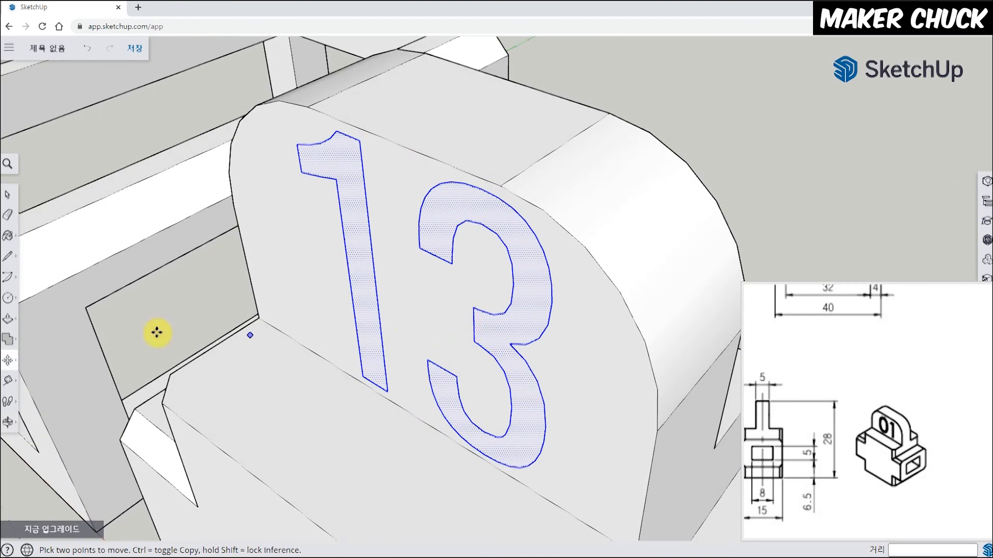
left_click(8, 318)
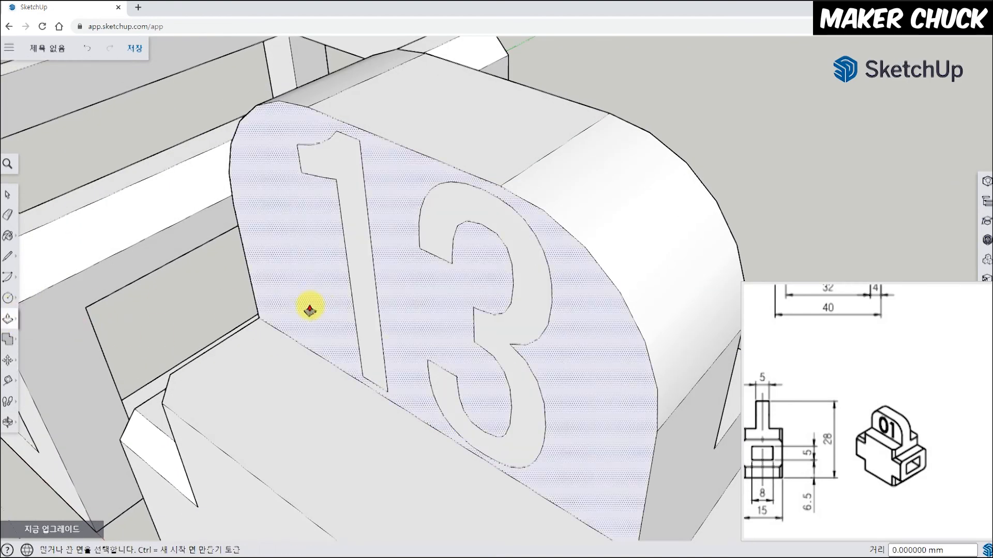
left_click(356, 313)
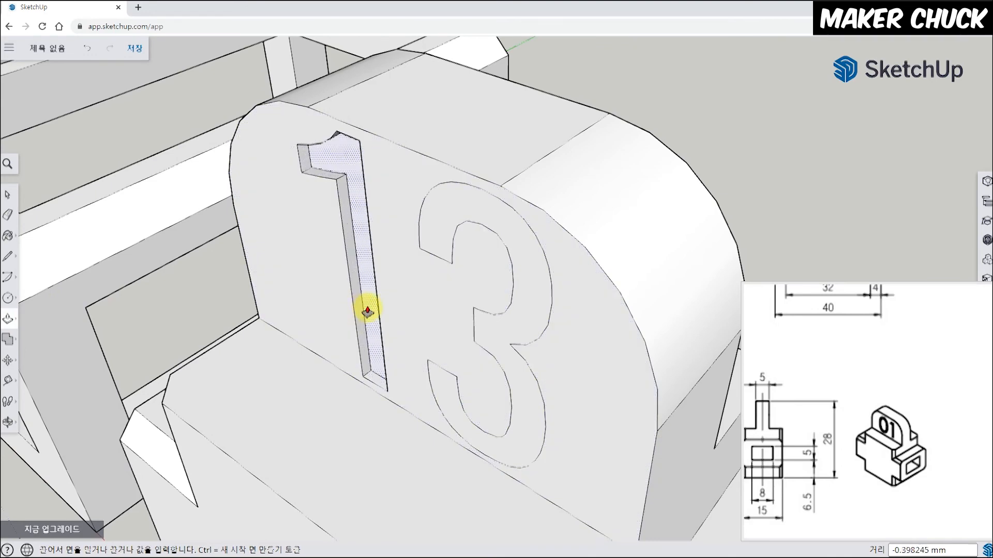
type("1")
key("Return")
Push/pull the digit 3 face 1 mm into the tab.
left_click(516, 328)
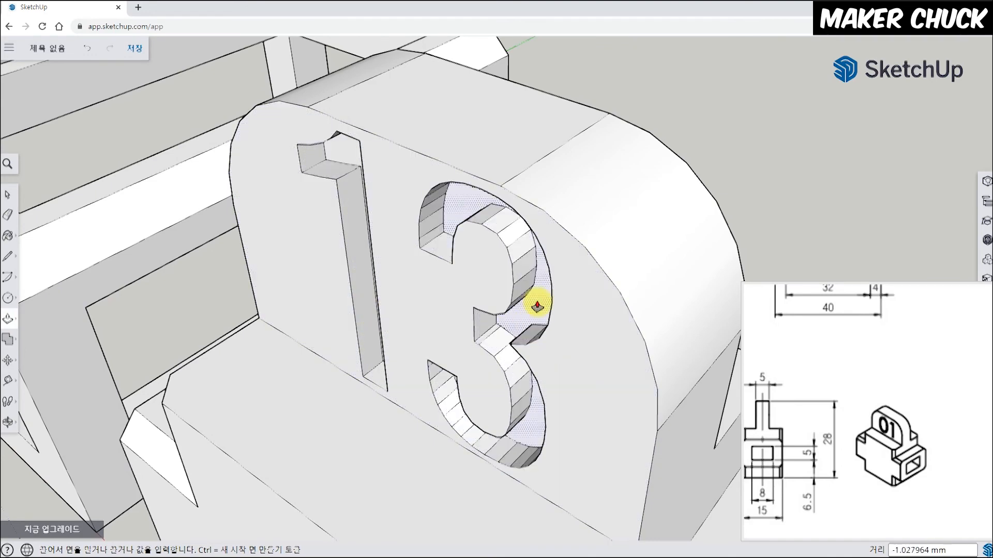
type("1")
key("Return")
scroll(537, 306, "down", 6)
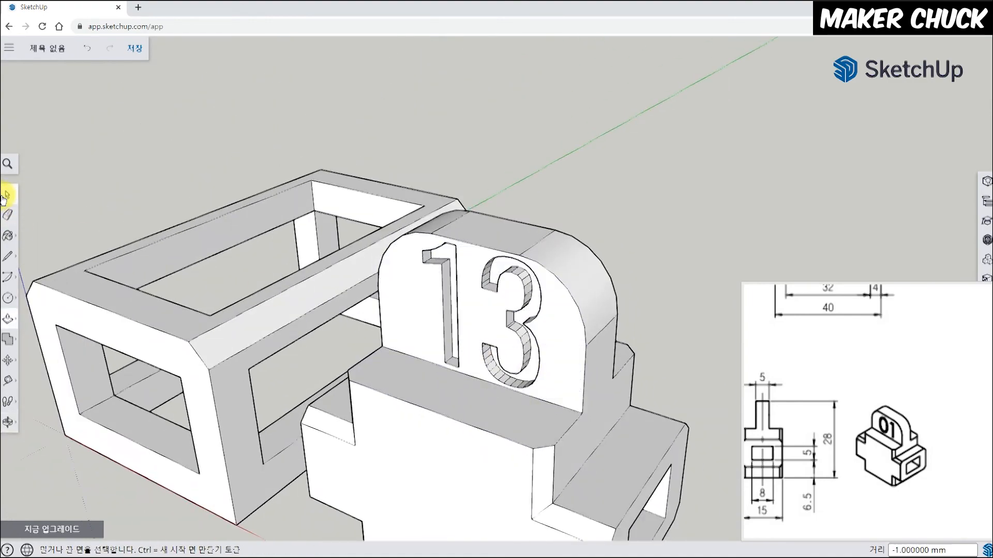
Select all connected geometry of part 2, including the engraved tab, and make it a group.
left_click(7, 194)
middle_click_drag(460, 372, 519, 445)
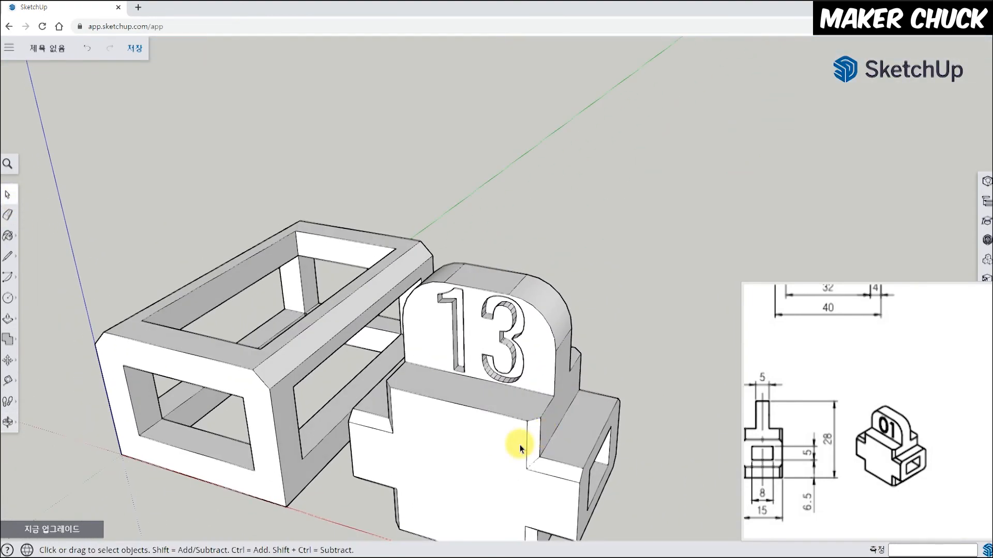
triple_click(519, 445)
middle_click_drag(666, 336, 450, 395)
right_click(467, 398)
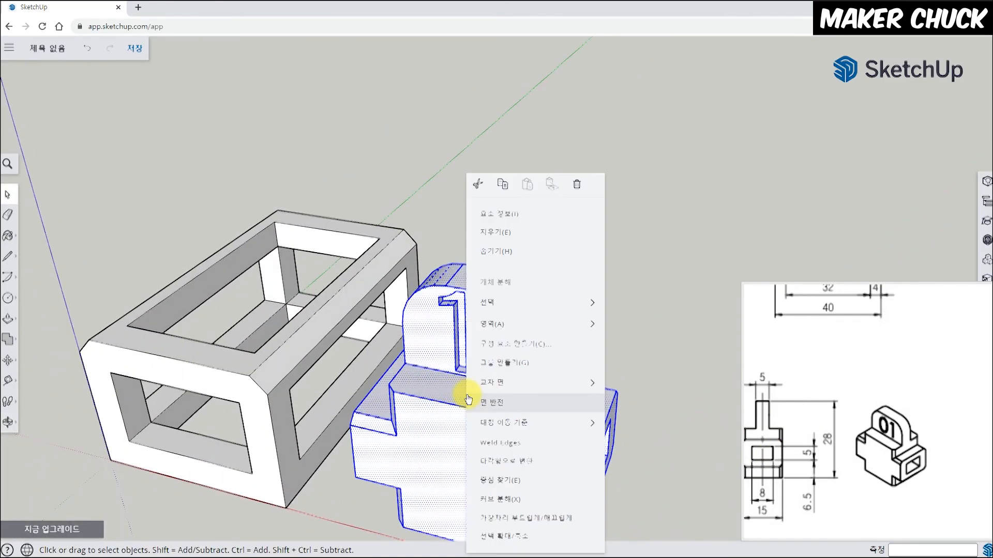
left_click(500, 362)
middle_click_drag(504, 356, 440, 446)
Move the part 2 group into the part 1 frame by its side block's lower edge midpoint, seating it on the long side opening's lower edge.
mouse_move(850, 455)
left_mouse_down()
mouse_move(905, 438)
mouse_move(937, 450)
left_mouse_up()
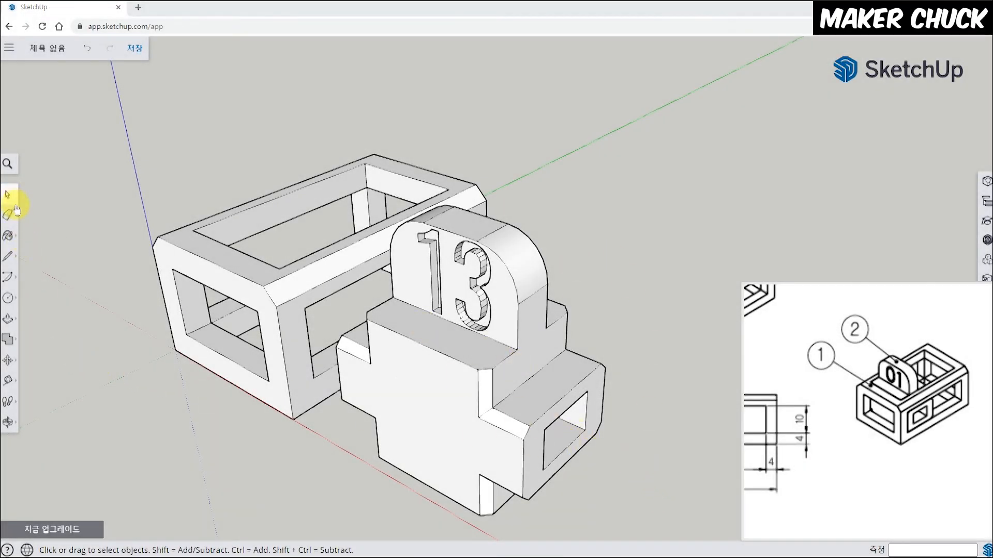
left_click(477, 398)
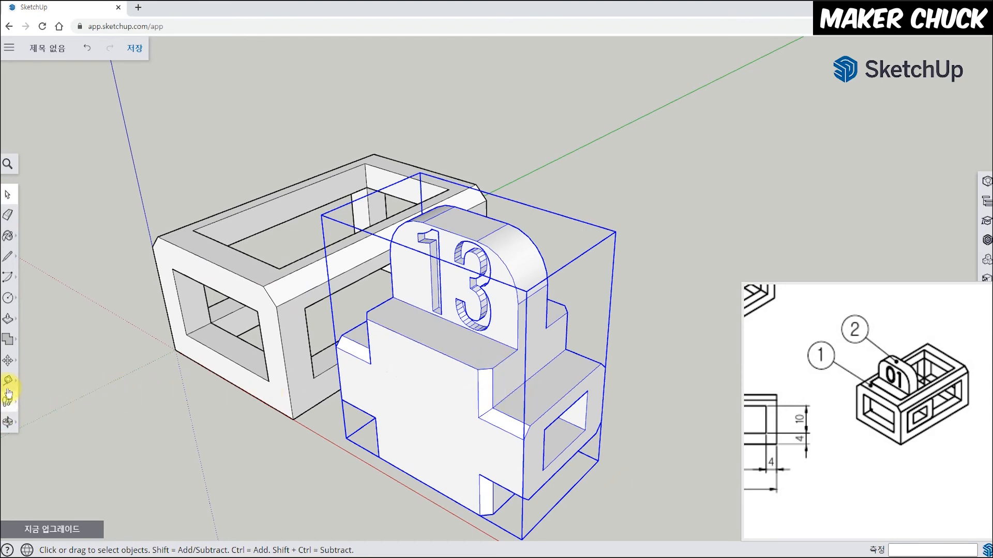
left_click(10, 364)
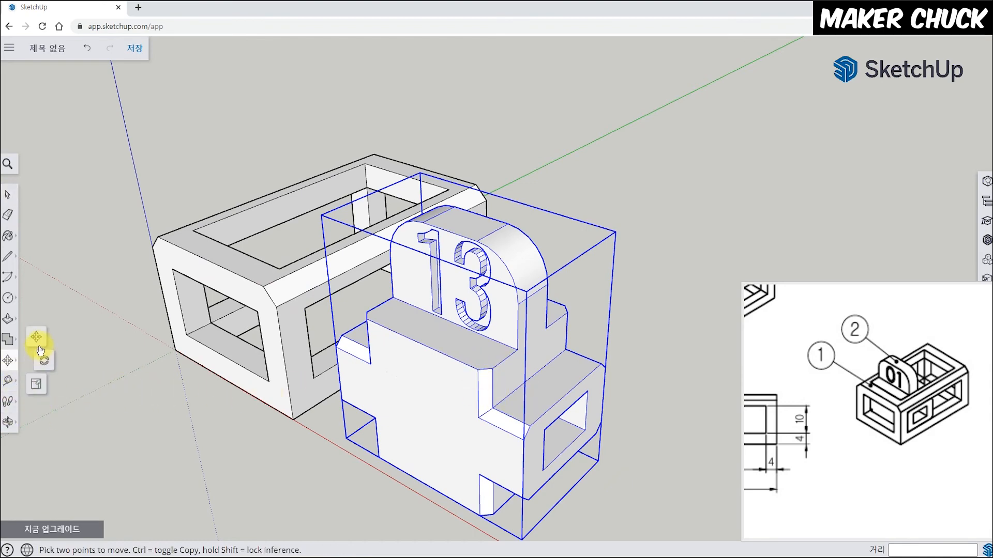
left_click(42, 340)
middle_click_drag(529, 437, 554, 422)
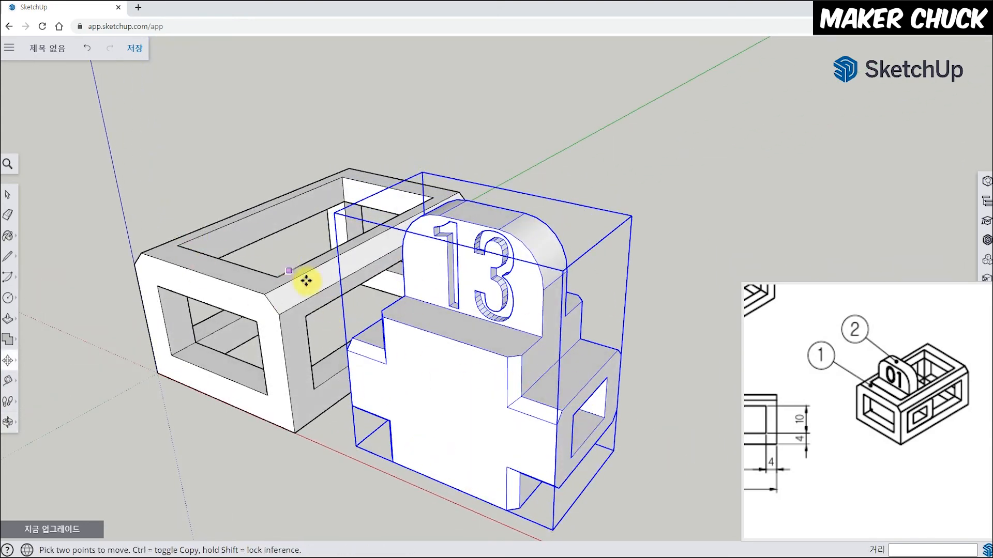
left_click_drag(896, 381, 891, 405)
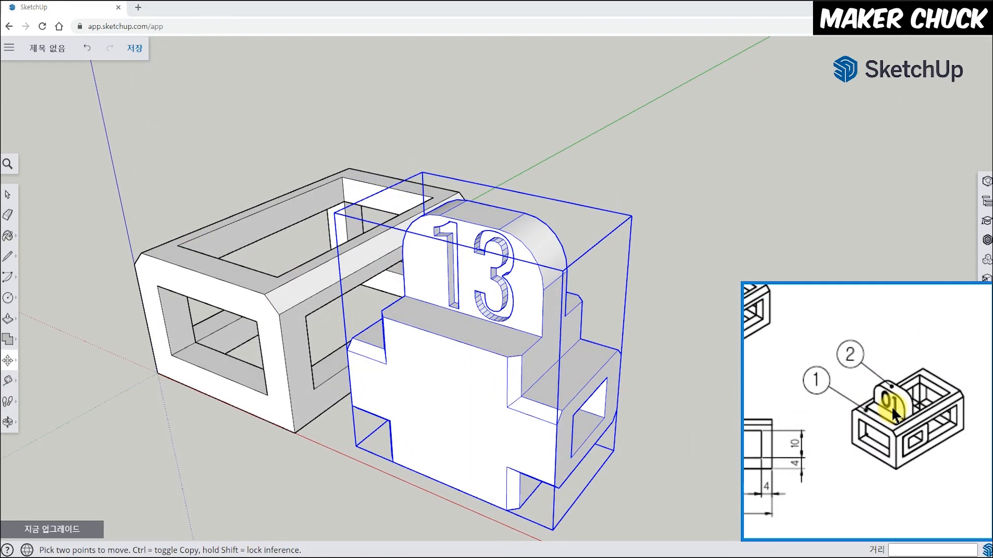
middle_click_drag(627, 469, 565, 358)
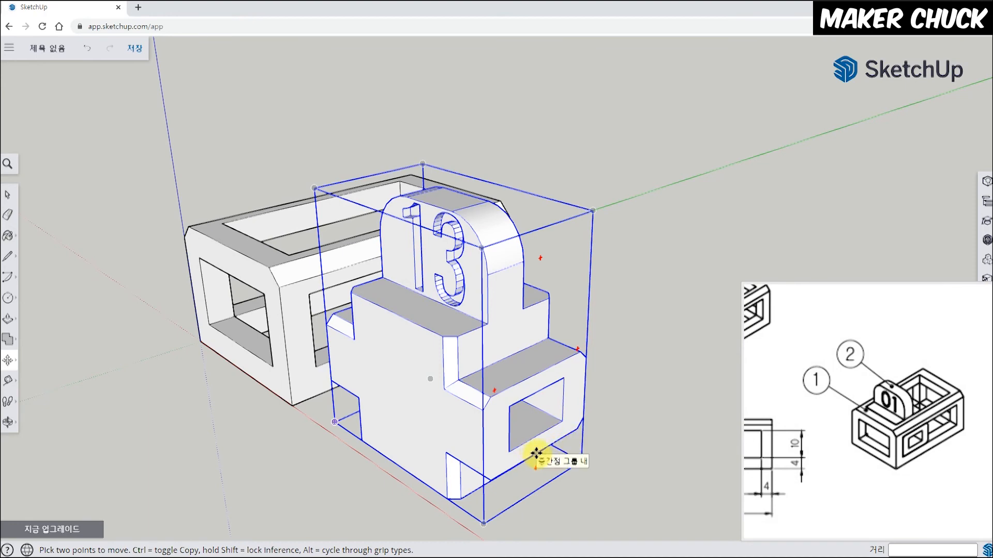
middle_click_drag(536, 453, 594, 424)
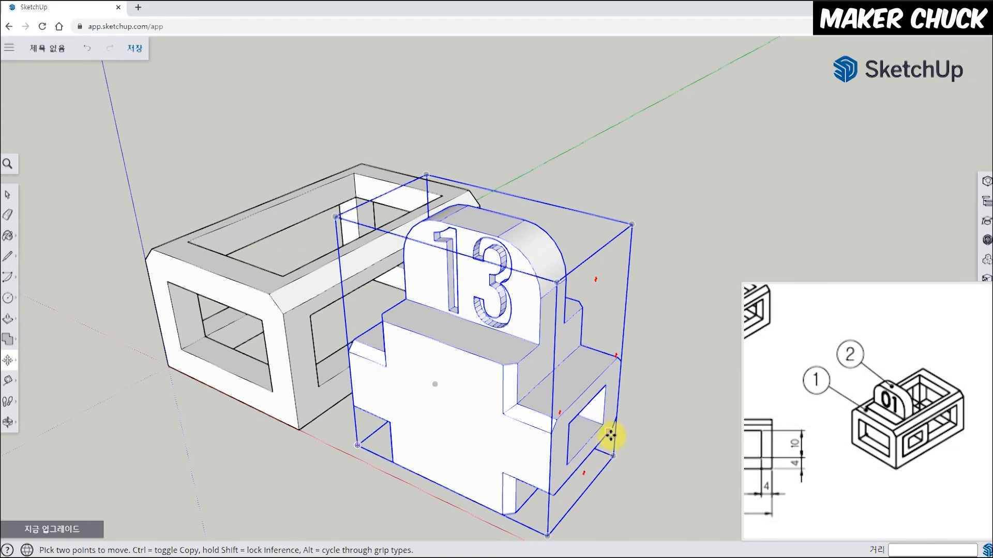
left_click(585, 458)
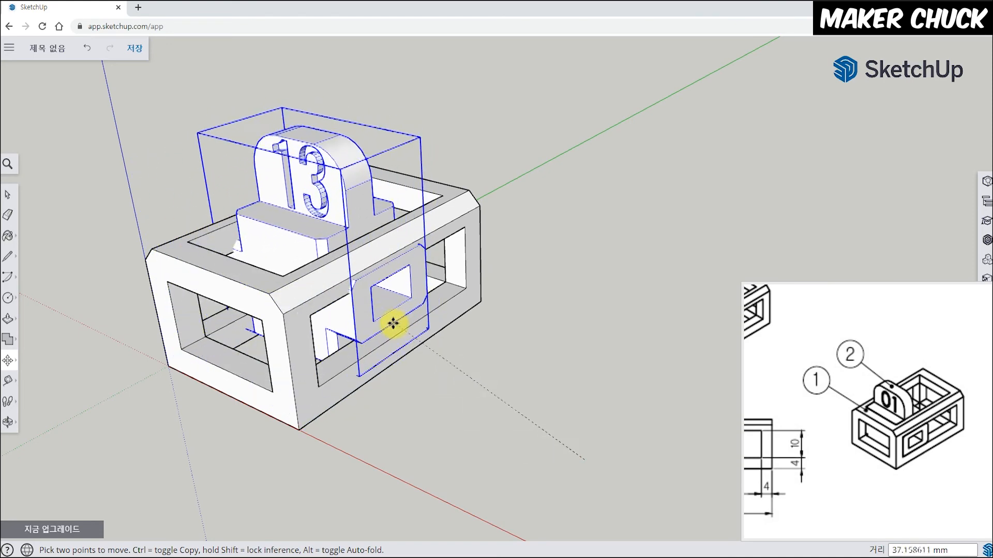
scroll(393, 329, "up", 8)
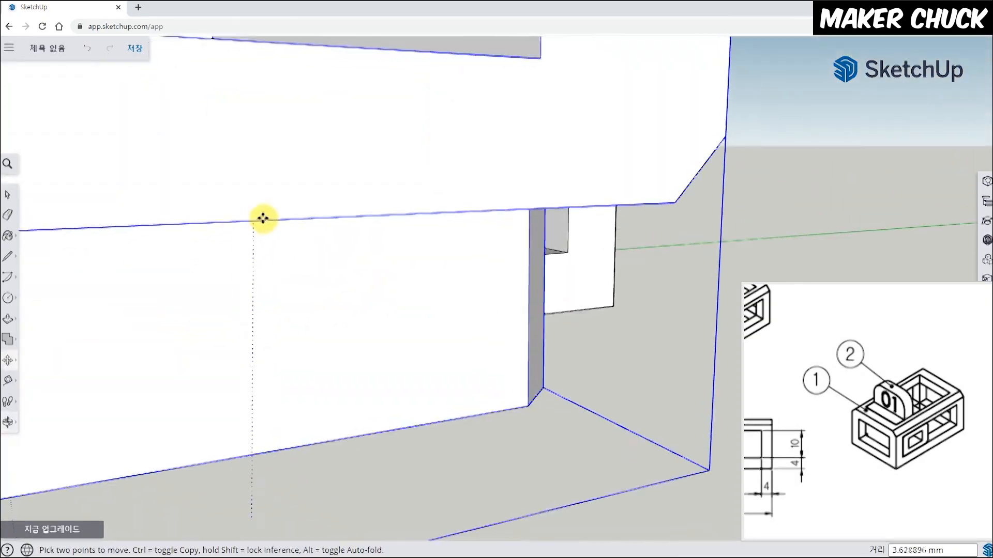
scroll(263, 218, "down", 10)
mouse_move(369, 288)
middle_mouse_down()
mouse_move(486, 374)
mouse_move(354, 288)
middle_mouse_up()
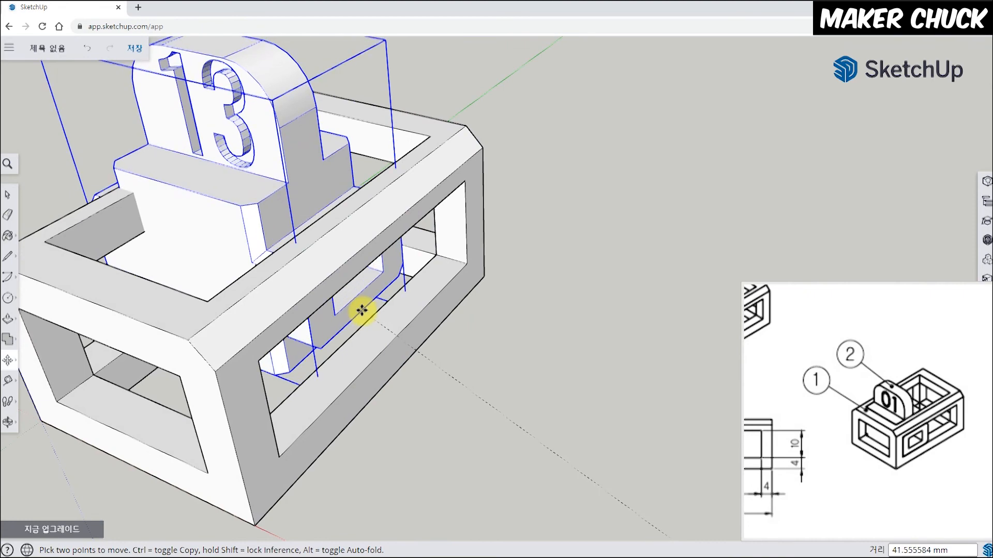
middle_click_drag(543, 322, 355, 343)
left_click(378, 281)
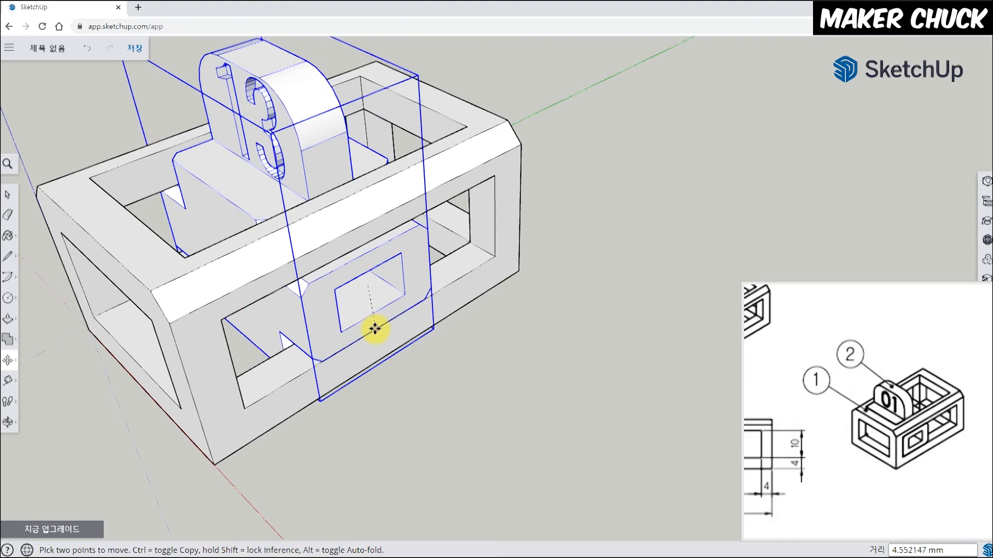
left_click(380, 326)
Raise the part 2 group 0.5 mm along the blue axis above the side opening's lower edge.
middle_click_drag(472, 445, 542, 287)
scroll(386, 330, "up", 2)
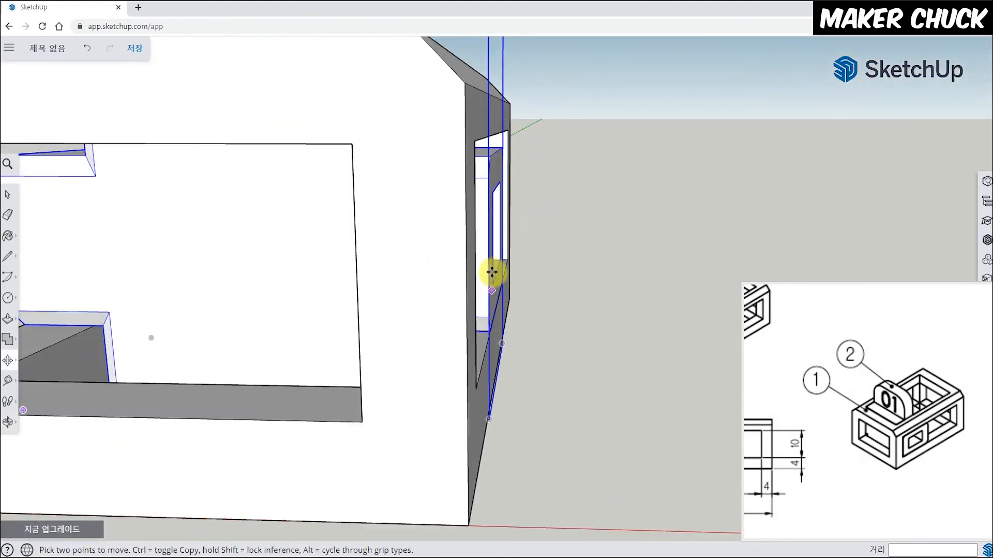
middle_click_drag(508, 320, 503, 350)
scroll(503, 350, "down", 3)
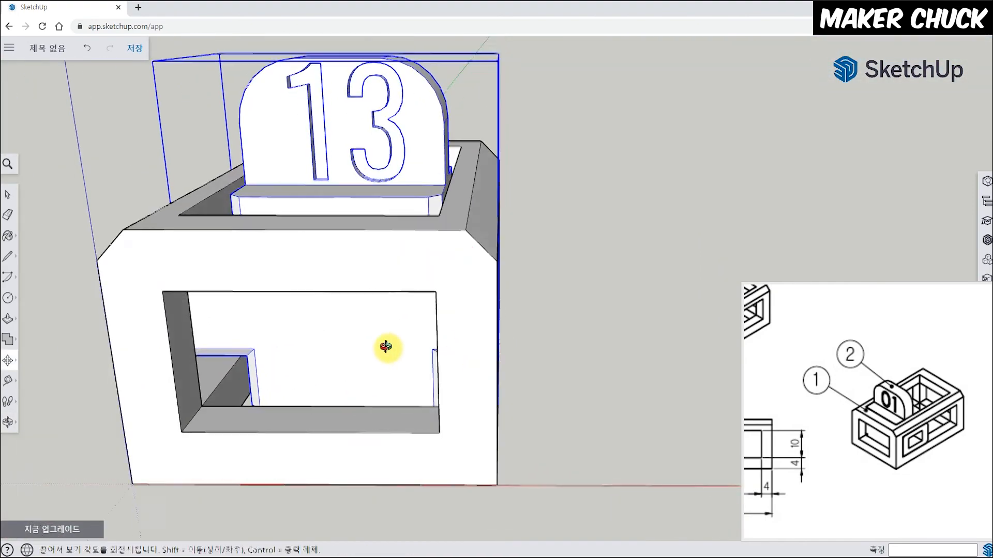
middle_click_drag(372, 348, 521, 299)
middle_click_drag(323, 306, 217, 346)
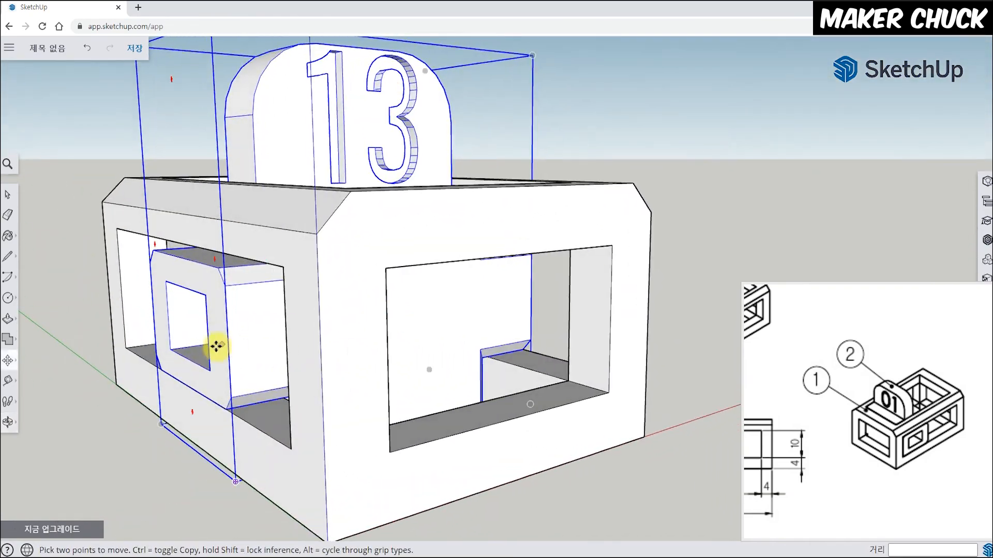
middle_click_drag(203, 302, 428, 328)
scroll(428, 328, "up", 3)
middle_click_drag(465, 430, 545, 442)
middle_click_drag(618, 345, 592, 390)
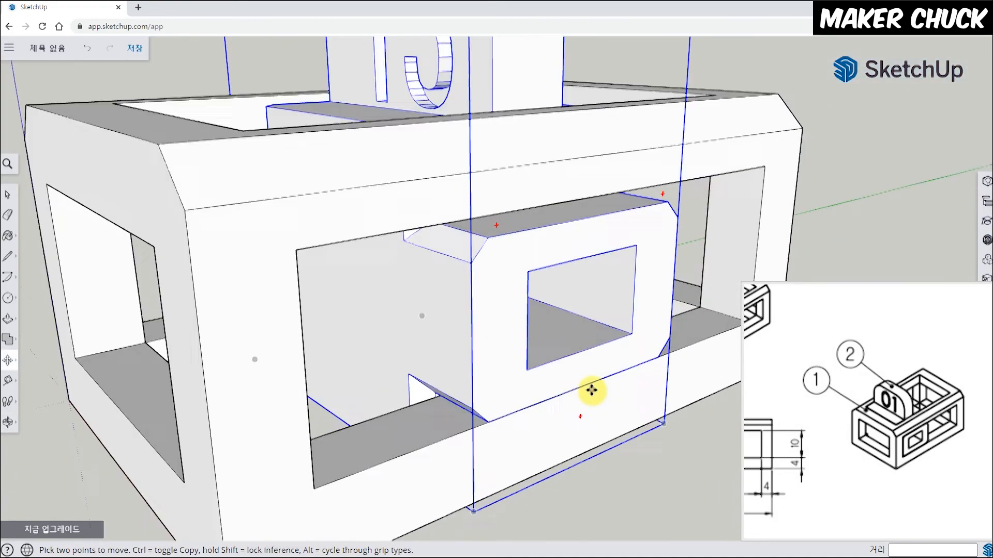
scroll(592, 390, "down", 2)
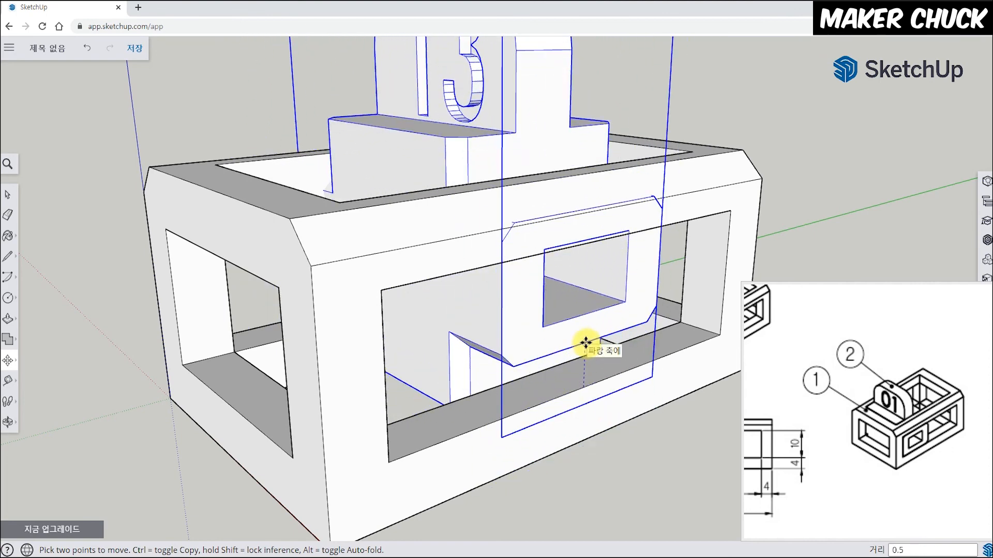
key("Return")
Examine part 2's fit and clearances inside the frame from several sides and compare its placement with the assembly drawing.
middle_click_drag(575, 436, 570, 337)
scroll(592, 359, "up", 3)
mouse_move(320, 334)
middle_mouse_down()
mouse_move(482, 261)
mouse_move(594, 268)
mouse_move(569, 348)
mouse_move(602, 528)
mouse_move(543, 535)
mouse_move(517, 310)
mouse_move(636, 341)
mouse_move(645, 410)
mouse_move(506, 315)
middle_mouse_up()
key("m")
mouse_move(432, 341)
middle_mouse_down()
mouse_move(625, 261)
mouse_move(364, 451)
mouse_move(348, 505)
mouse_move(332, 405)
middle_mouse_up()
mouse_move(321, 441)
middle_mouse_down()
mouse_move(547, 341)
mouse_move(427, 408)
mouse_move(406, 293)
middle_mouse_up()
scroll(421, 337, "up", 5)
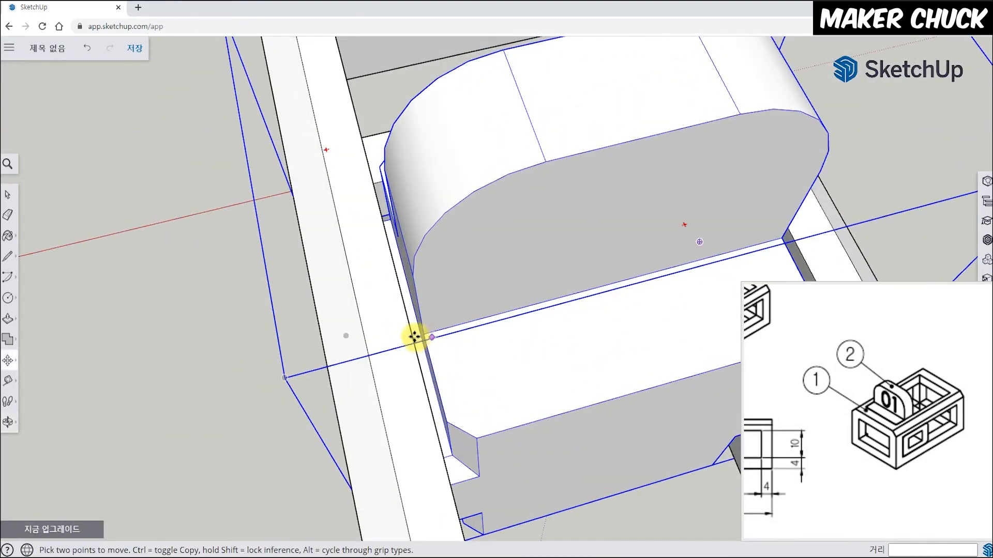
scroll(302, 379, "down", 10)
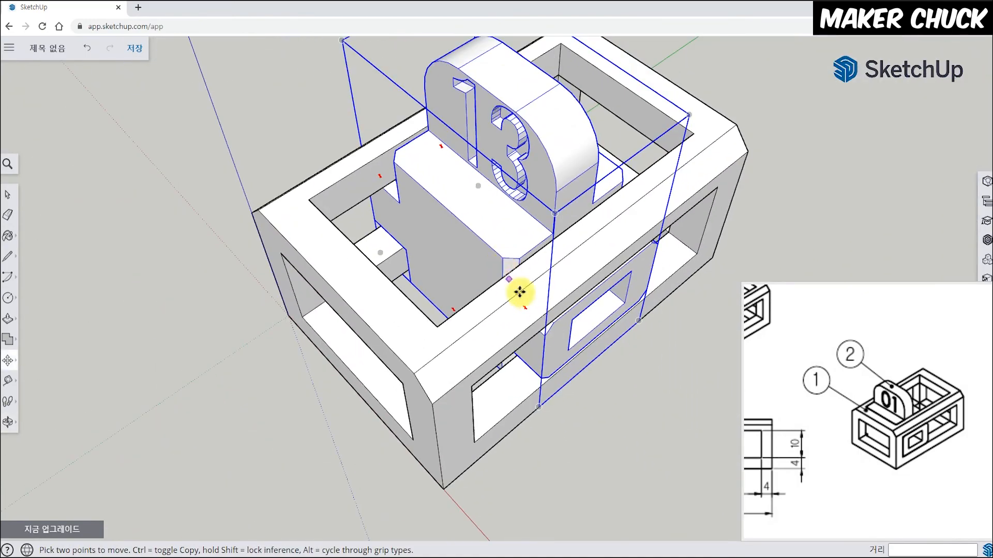
middle_click_drag(518, 290, 553, 274)
scroll(553, 271, "down", 3)
middle_click_drag(613, 357, 601, 262)
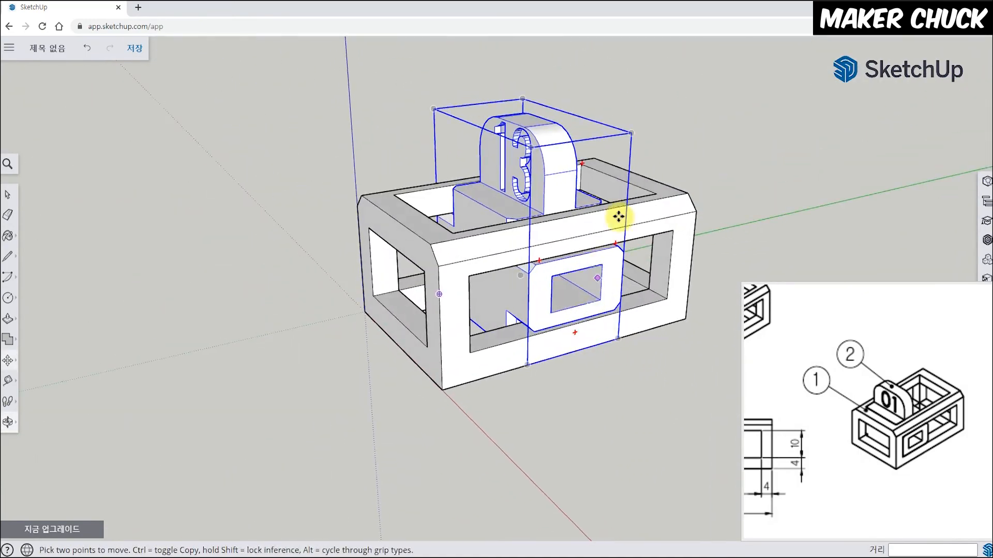
scroll(600, 262, "up", 2)
left_click_drag(889, 430, 881, 425)
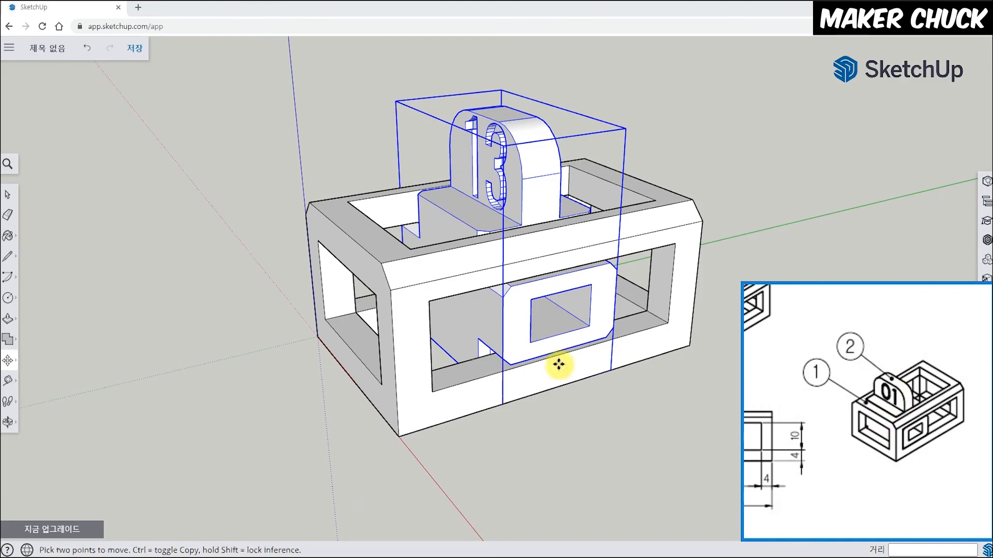
Slide the part 2 group along the green axis toward the front end of the frame's side opening.
scroll(518, 367, "up", 3)
left_click(502, 355)
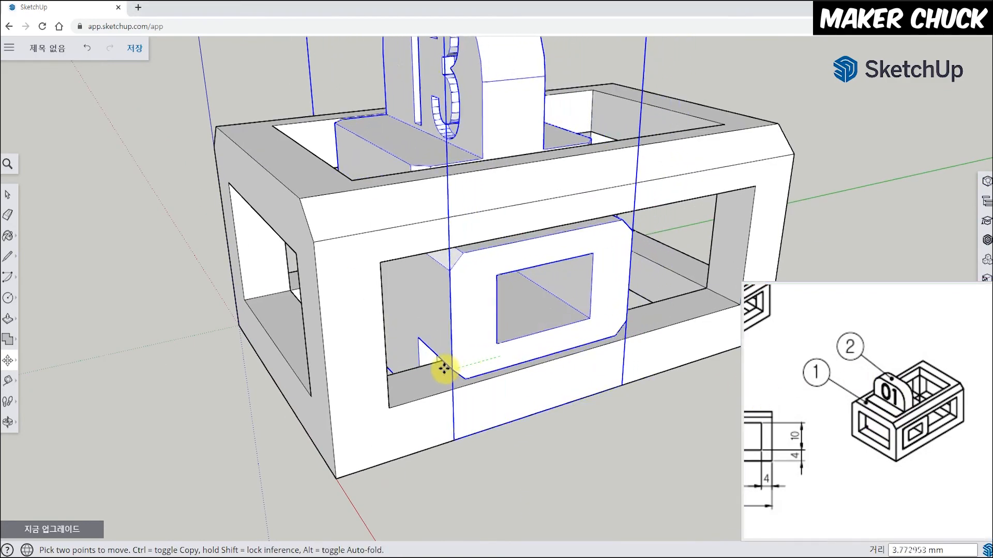
middle_click_drag(603, 364, 776, 346)
scroll(644, 336, "down", 2)
middle_click_drag(574, 334, 393, 388)
scroll(584, 357, "up", 3)
scroll(590, 359, "down", 2)
middle_click_drag(625, 401, 636, 277)
Slide the part 2 group back along the green axis within the side opening and compare the assembly with the drawing.
left_click(480, 358)
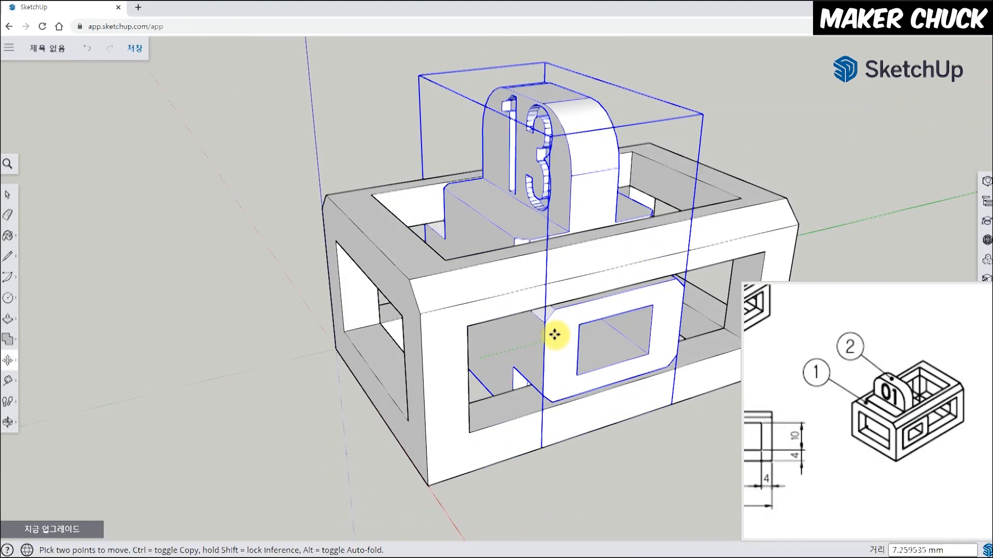
middle_click_drag(561, 338, 615, 414)
middle_click_drag(636, 483, 679, 373)
scroll(677, 376, "down", 5)
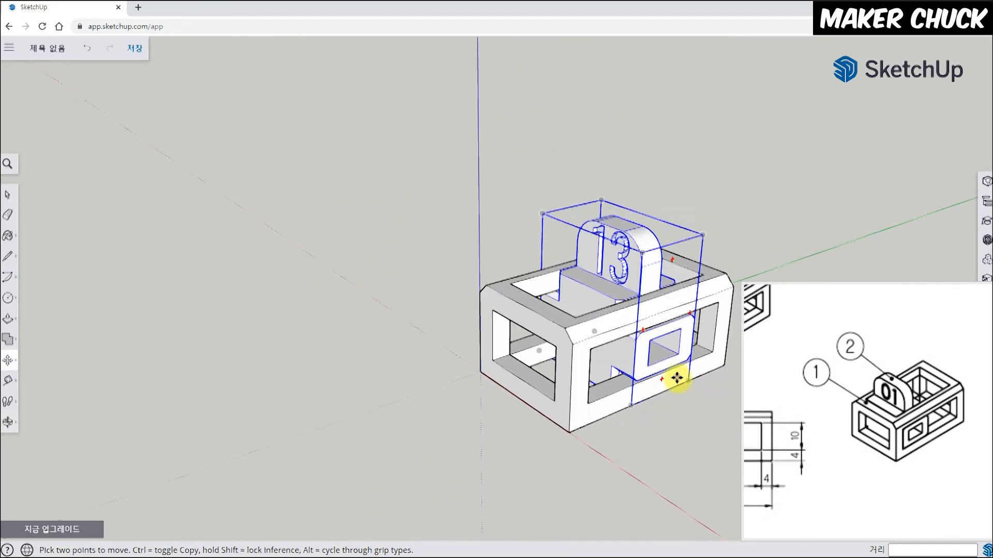
scroll(808, 237, "up", 4)
left_click(858, 430)
scroll(855, 423, "down", 2)
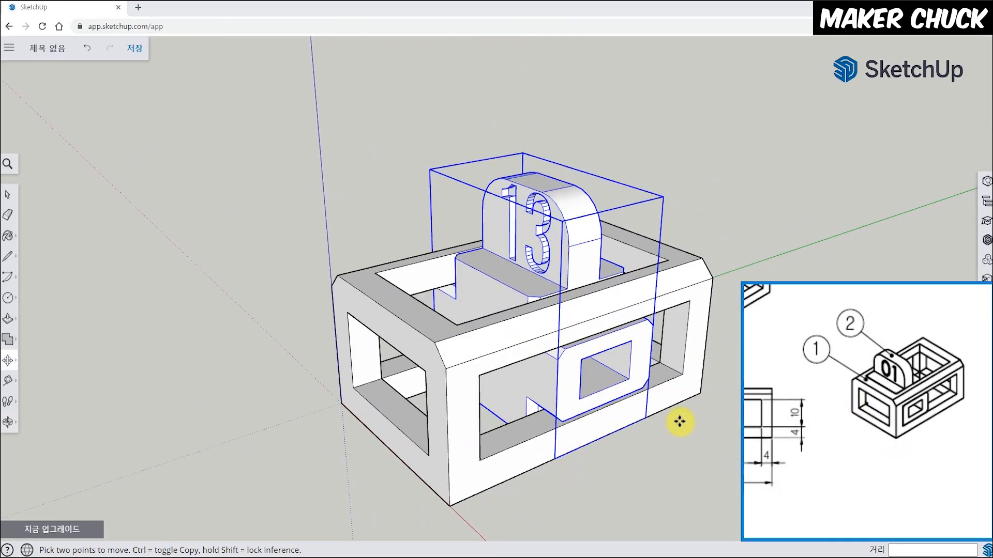
middle_click_drag(680, 422, 684, 401)
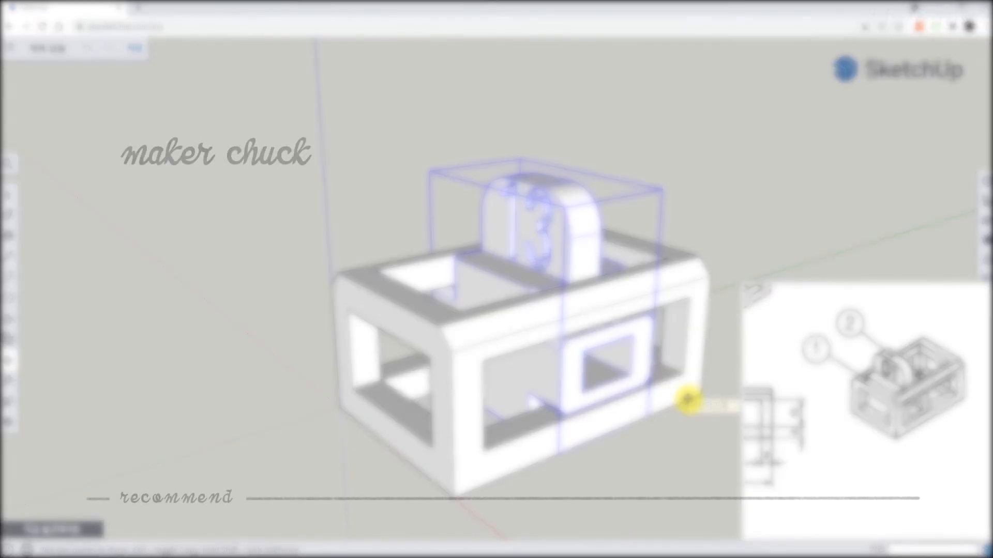